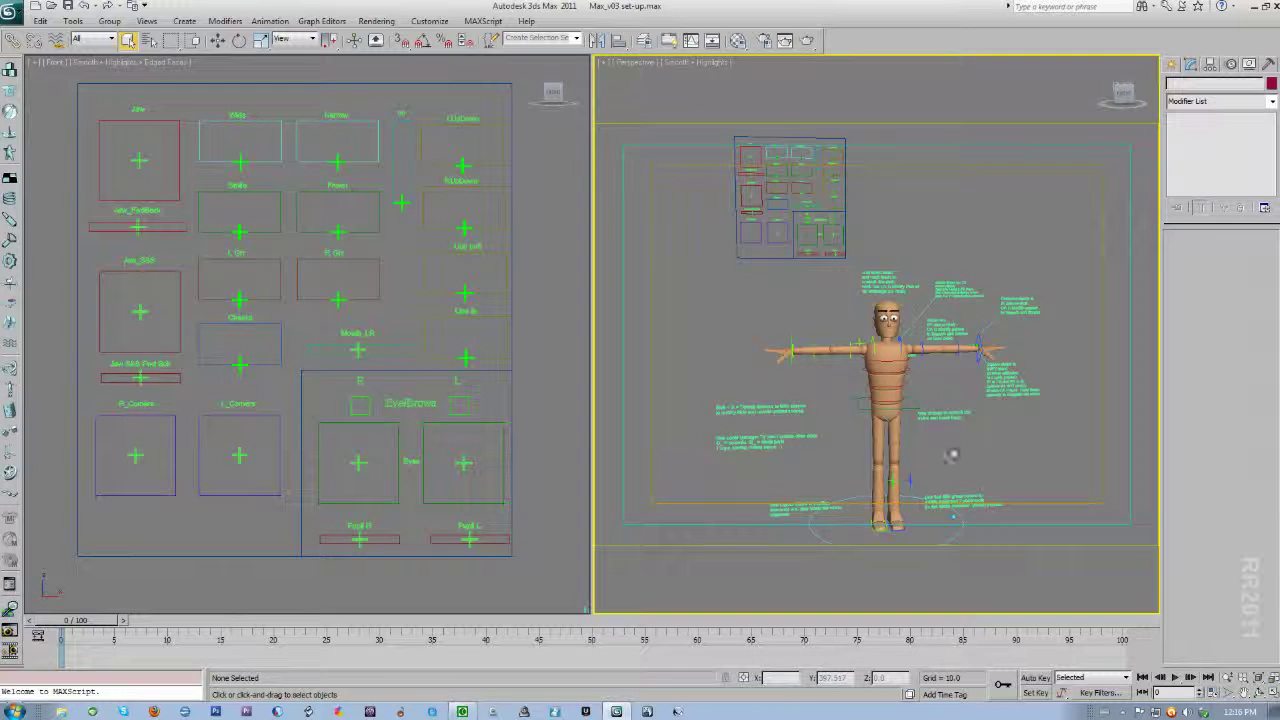
Step: Select the Layout circle around the character's feet and try moving the whole character with it
middle_click_drag(960, 447, 935, 305)
scroll(935, 305, "up", 10)
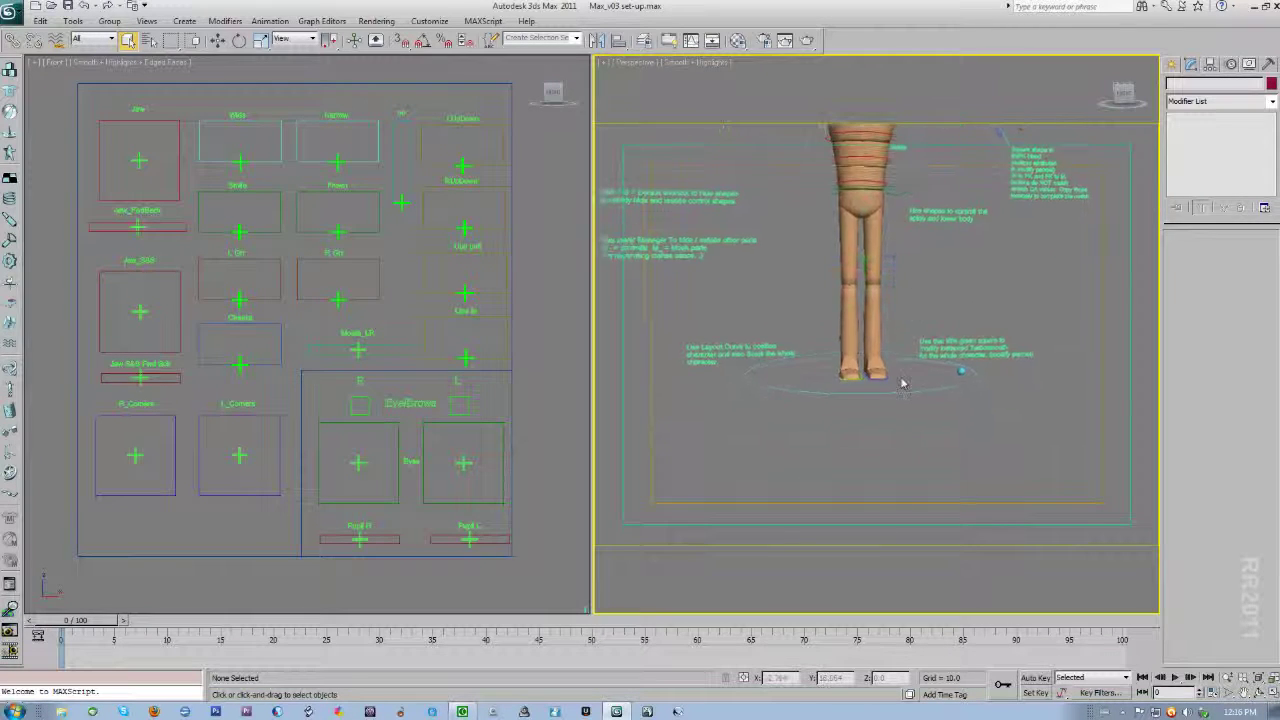
scroll(915, 375, "down", 10)
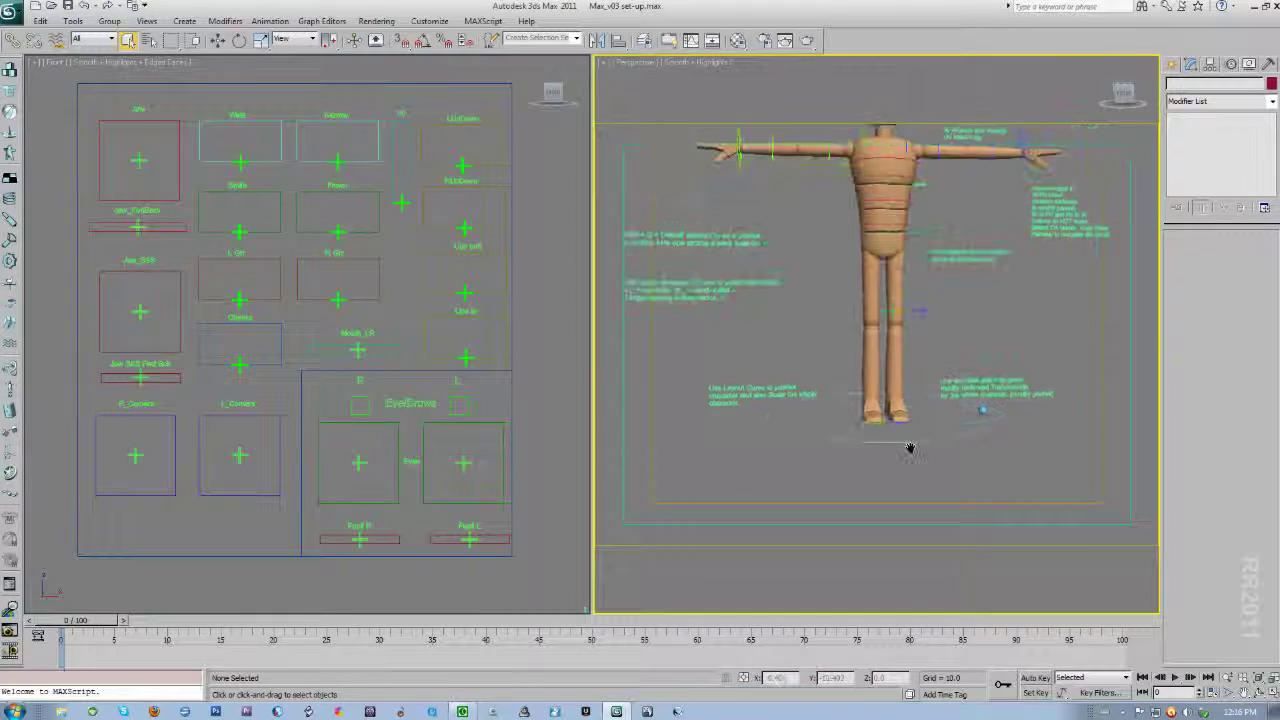
left_click(920, 447)
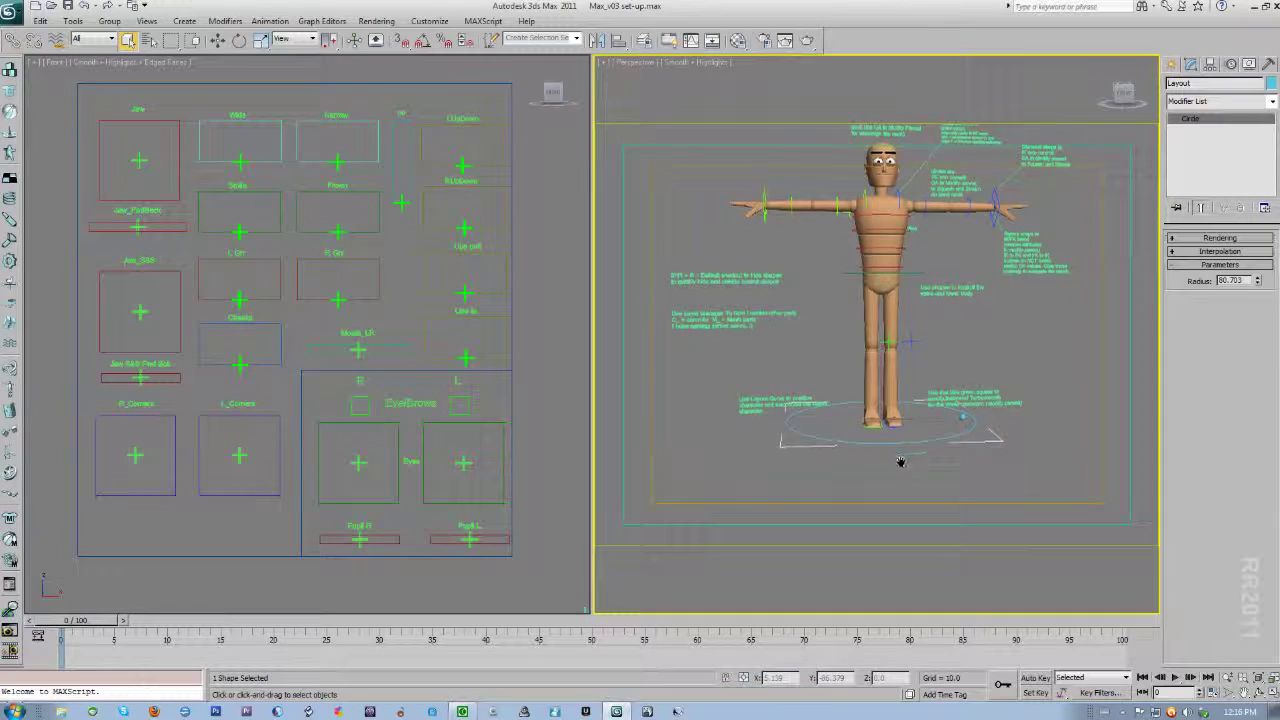
mouse_move(918, 456)
middle_mouse_down()
mouse_move(898, 481)
mouse_move(895, 452)
middle_mouse_up()
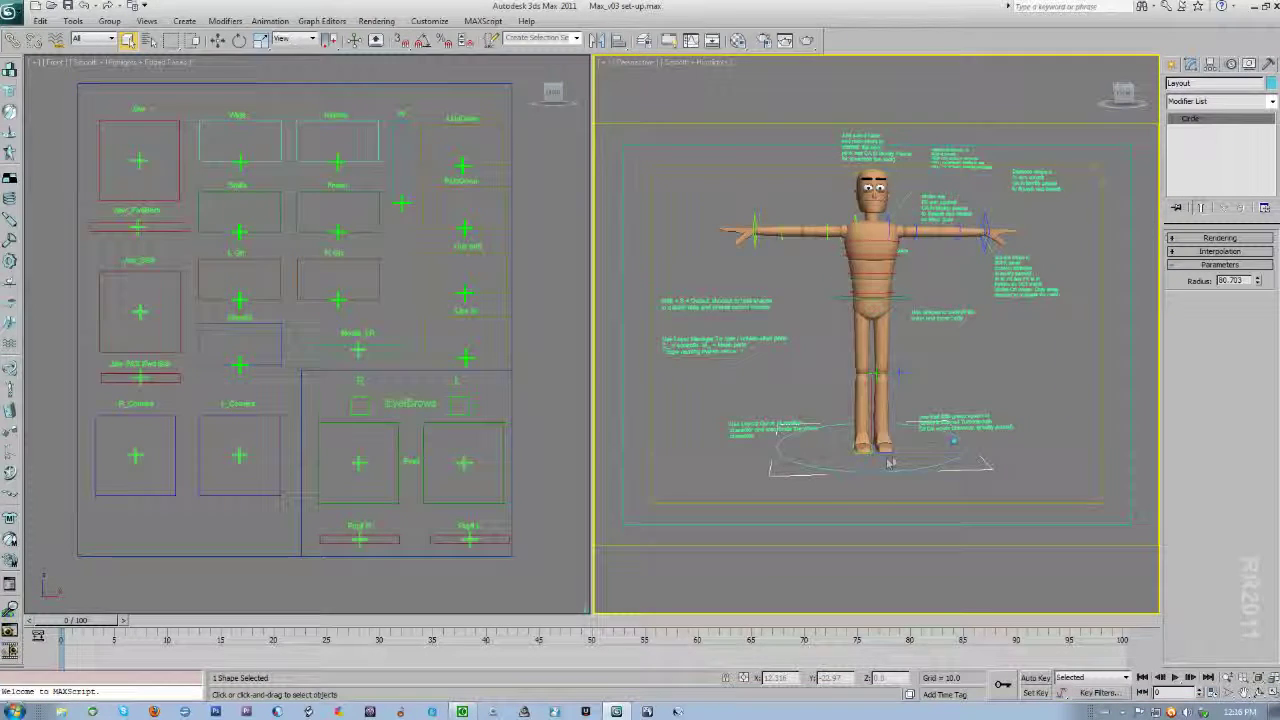
right_click(890, 476)
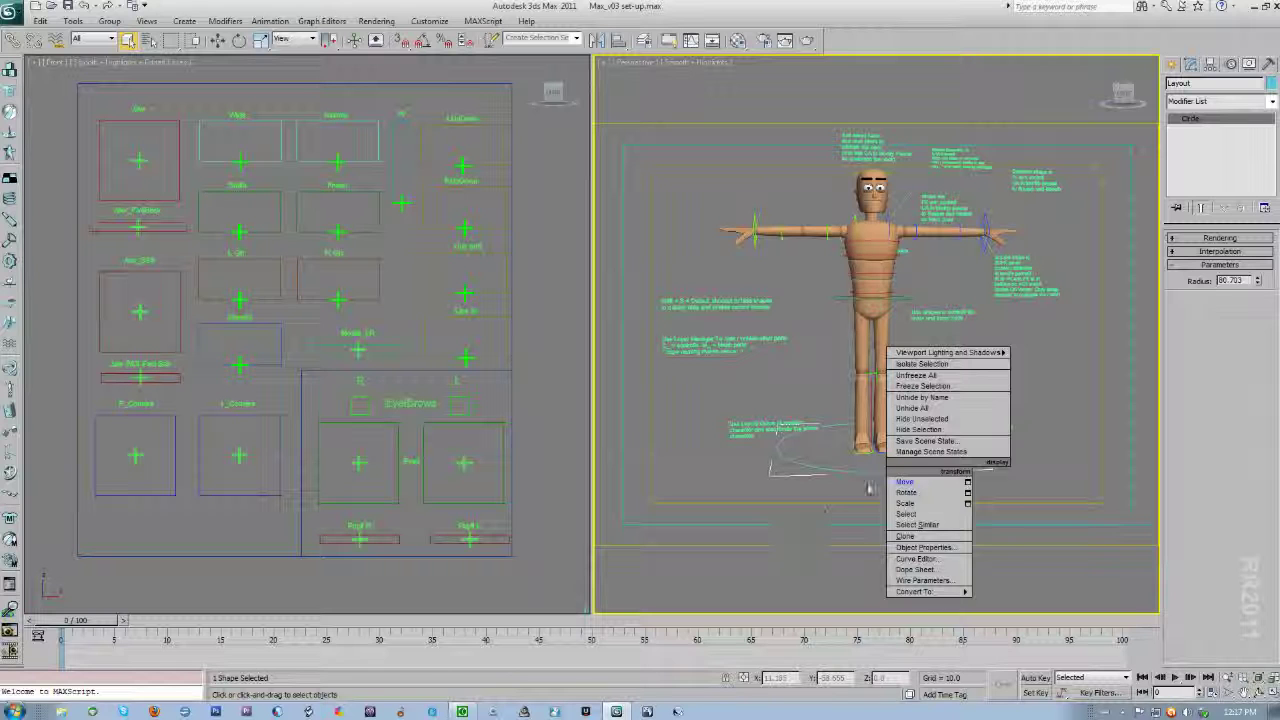
left_click(904, 481)
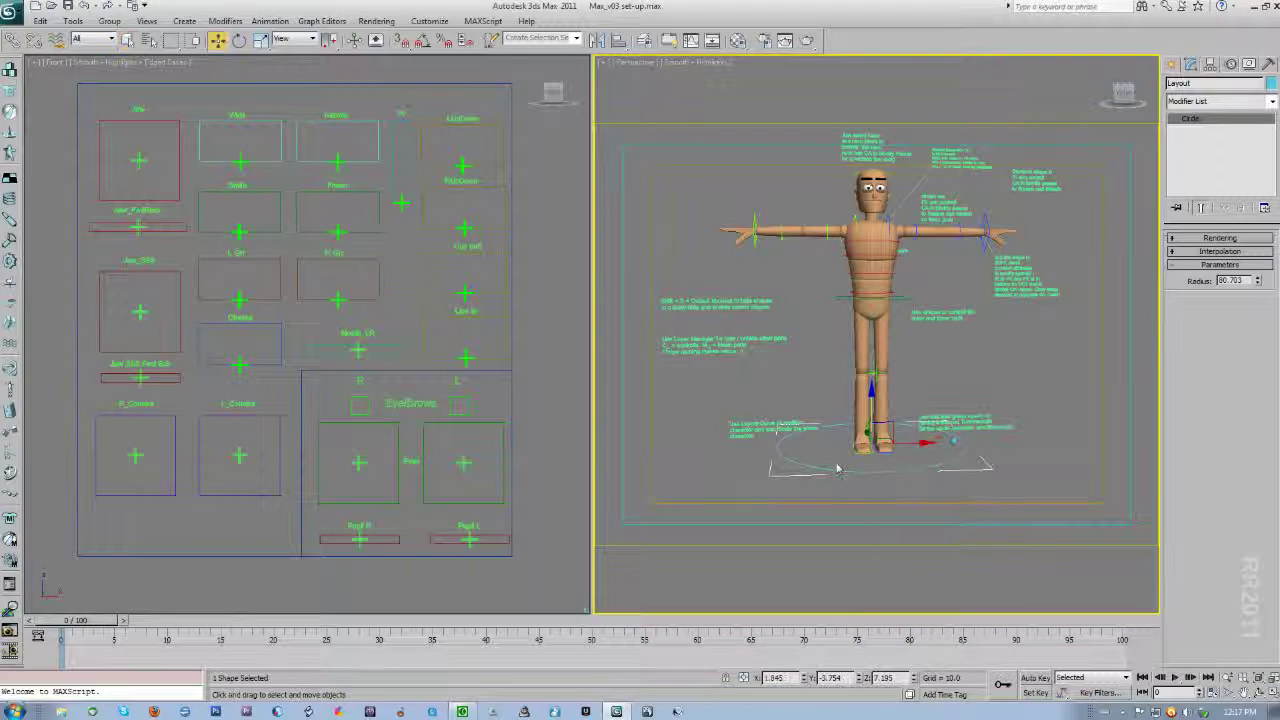
middle_click_drag(908, 434, 856, 440)
left_click_drag(838, 430, 905, 413)
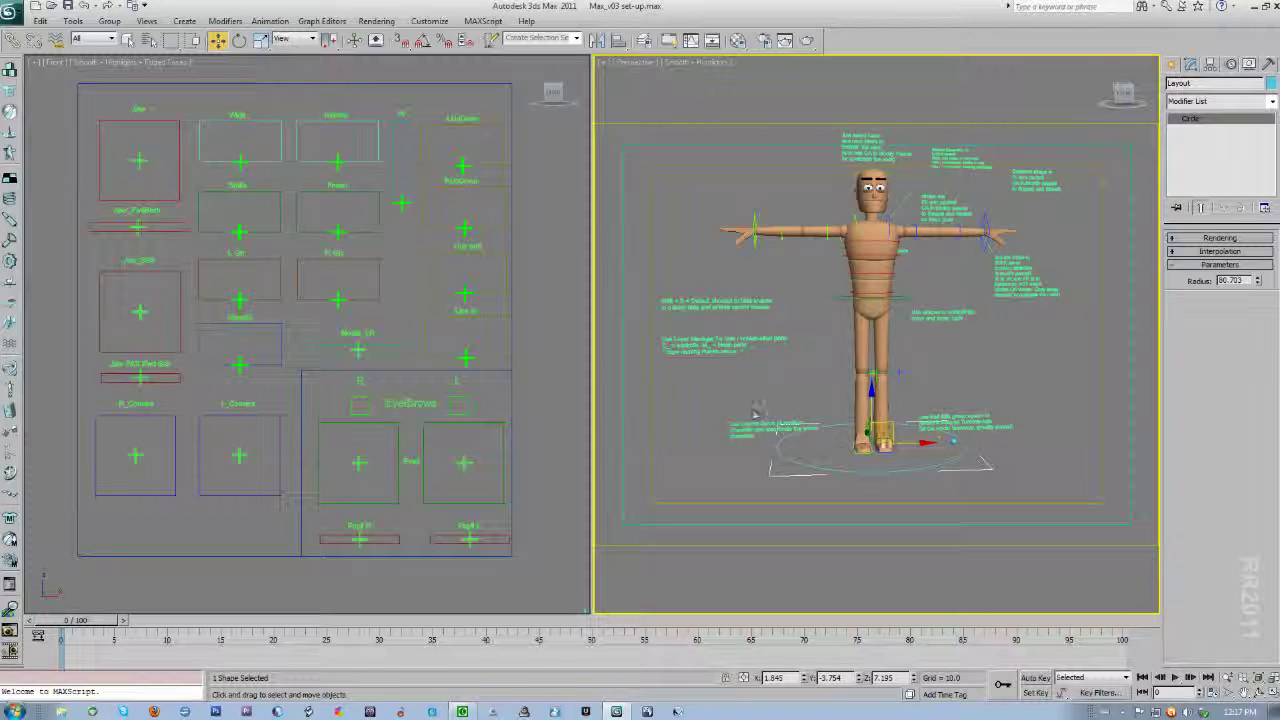
Step: Set the reference coordinate system to Local for transforming the Layout circle
left_click(313, 40)
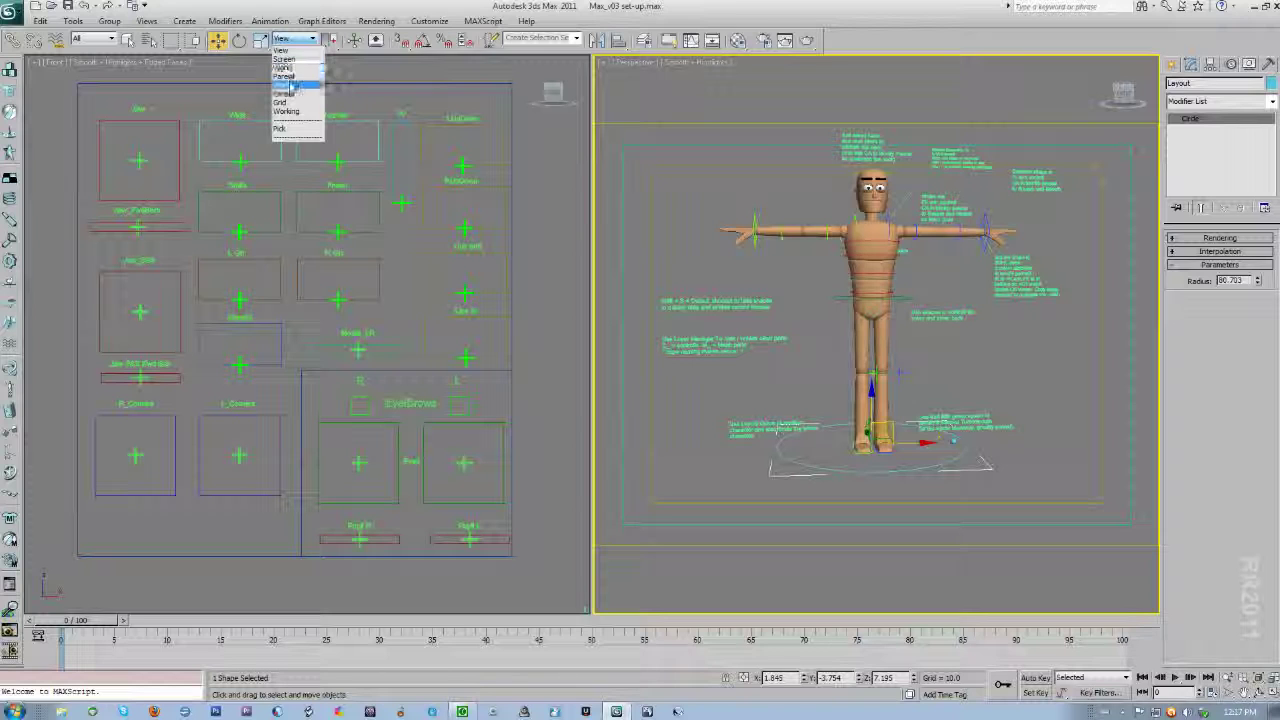
left_click(290, 95)
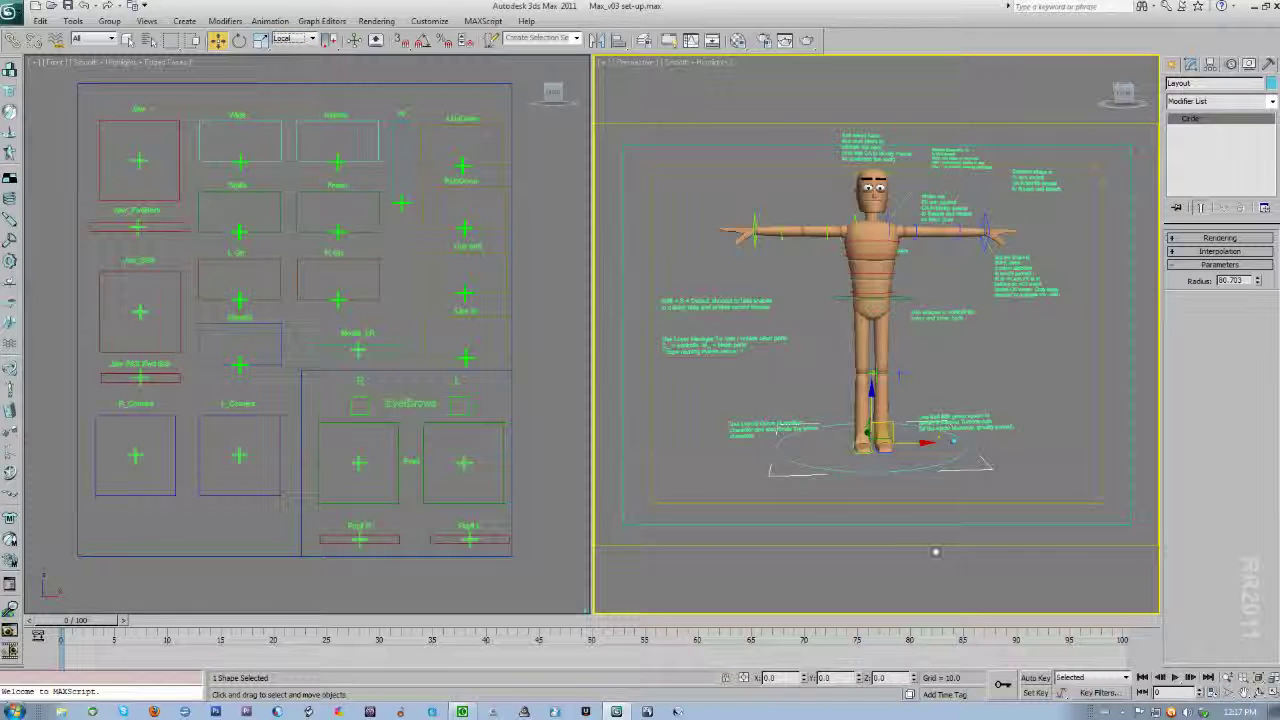
Step: Try rotating the whole character about its vertical axis with the Layout circle, and undo the rotation
right_click(884, 468)
left_click(910, 488)
left_click_drag(849, 457, 886, 462)
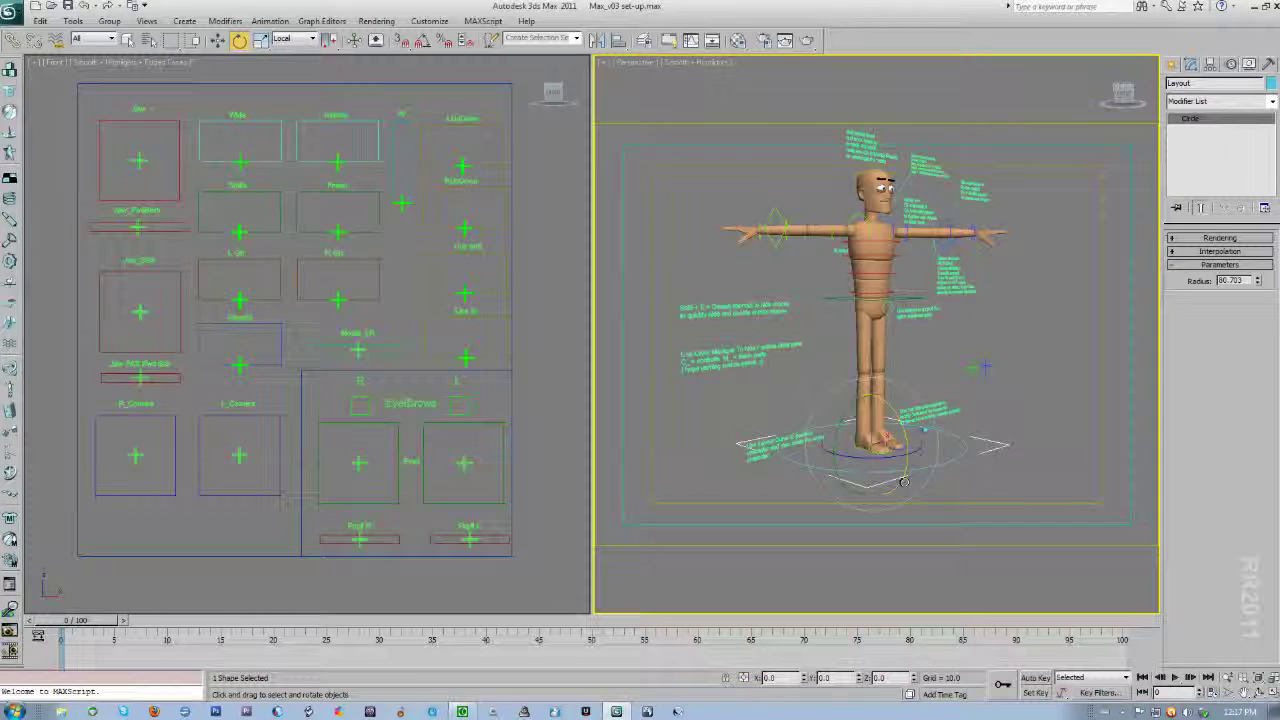
key("ctrl+z")
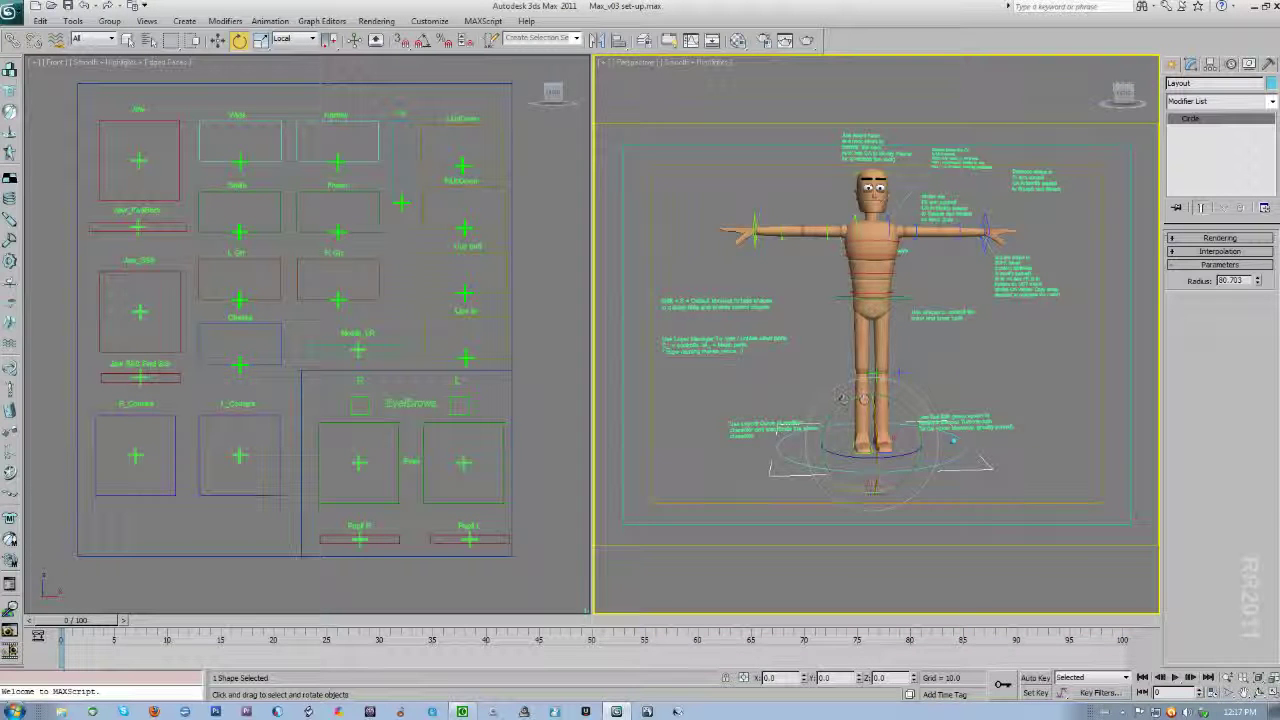
Step: Try scaling the whole character down uniformly with the Layout circle, and undo the scaling
mouse_move(891, 465)
middle_mouse_down()
mouse_move(914, 474)
mouse_move(890, 454)
middle_mouse_up()
right_click(868, 447)
left_click(890, 485)
left_click_drag(867, 433, 858, 459)
key("e")
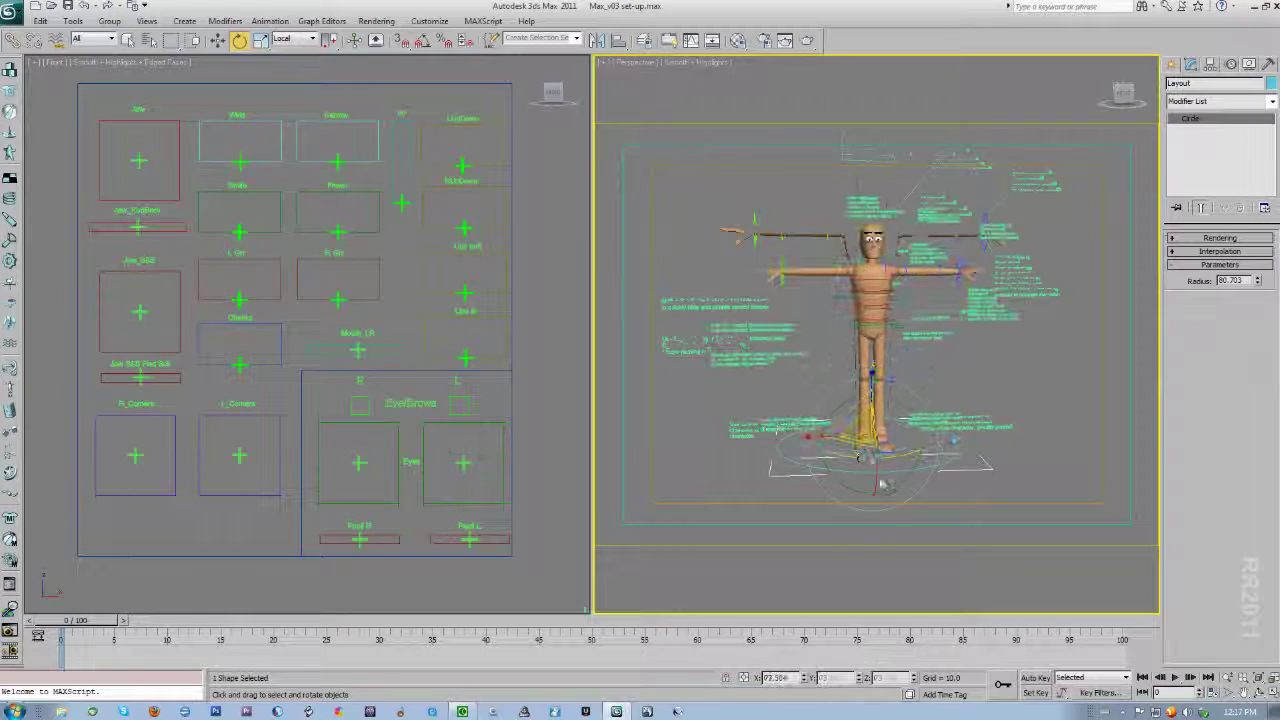
key("ctrl+z")
key("r")
scroll(873, 463, "up", 2)
middle_click_drag(873, 463, 921, 397)
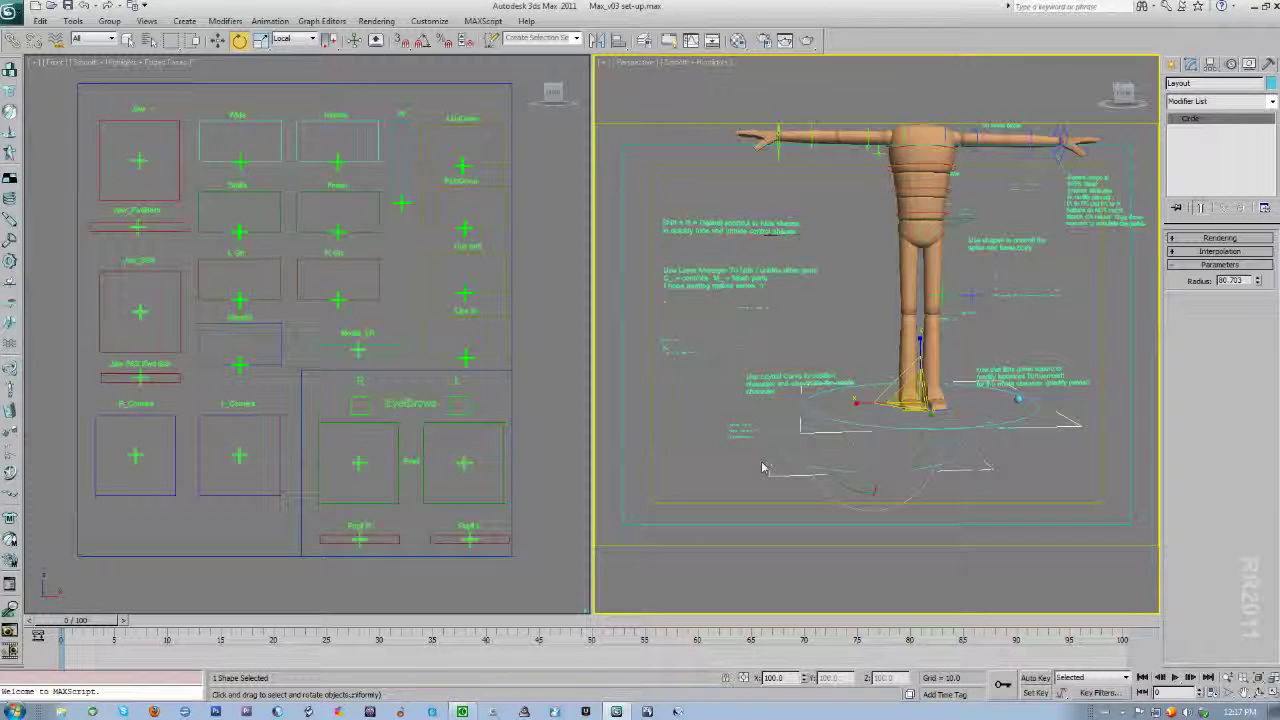
key("r")
Step: Select the Pelvis control around the waist and try moving the character's body with it
middle_click_drag(830, 415, 745, 505)
middle_click_drag(987, 507, 870, 320)
left_click(896, 295)
key("w")
left_click_drag(870, 318, 870, 318)
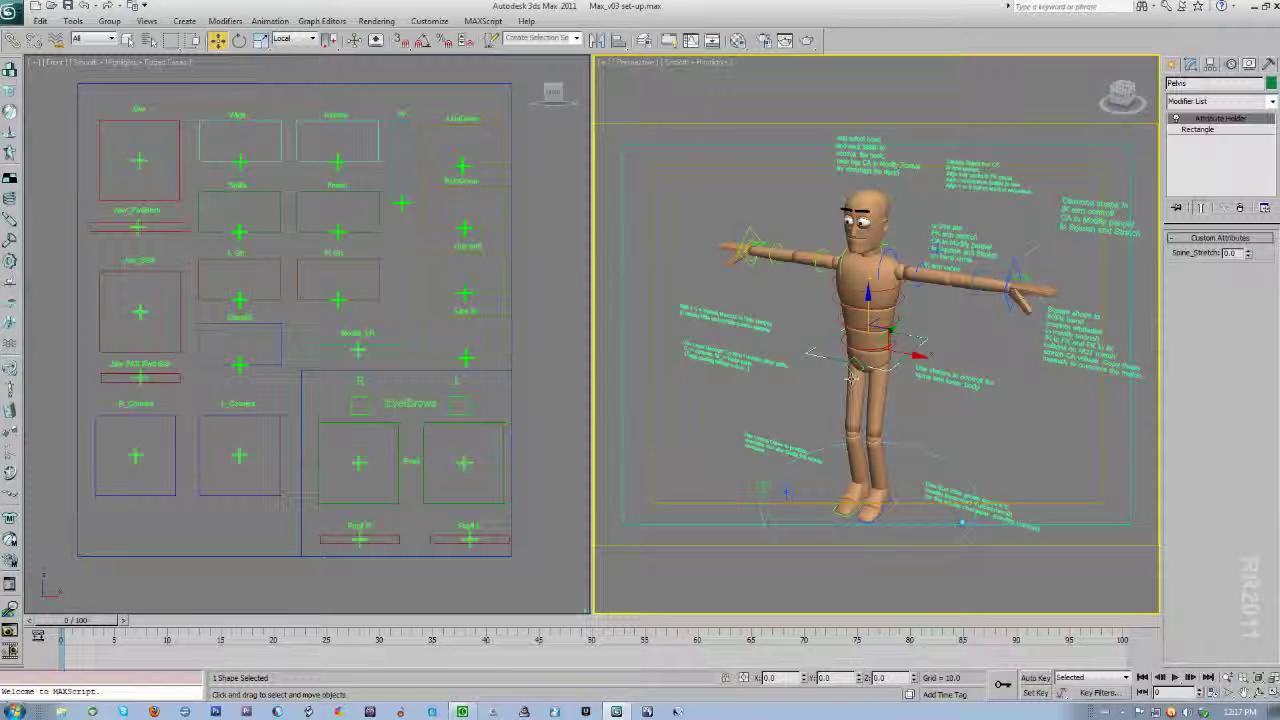
Step: Use the foot controls, including C_L_Foot, to move the character's feet apart on the ground
middle_click_drag(900, 424, 917, 383, "alt")
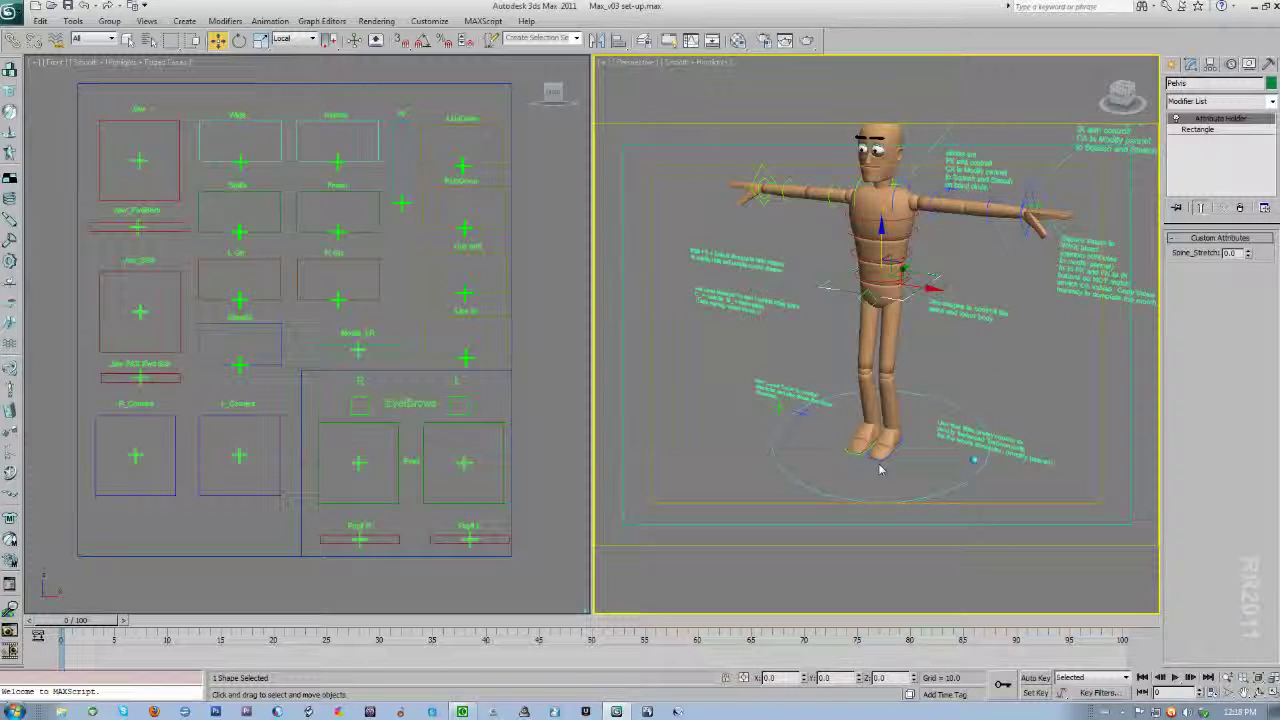
middle_click_drag(884, 470, 866, 468, "alt")
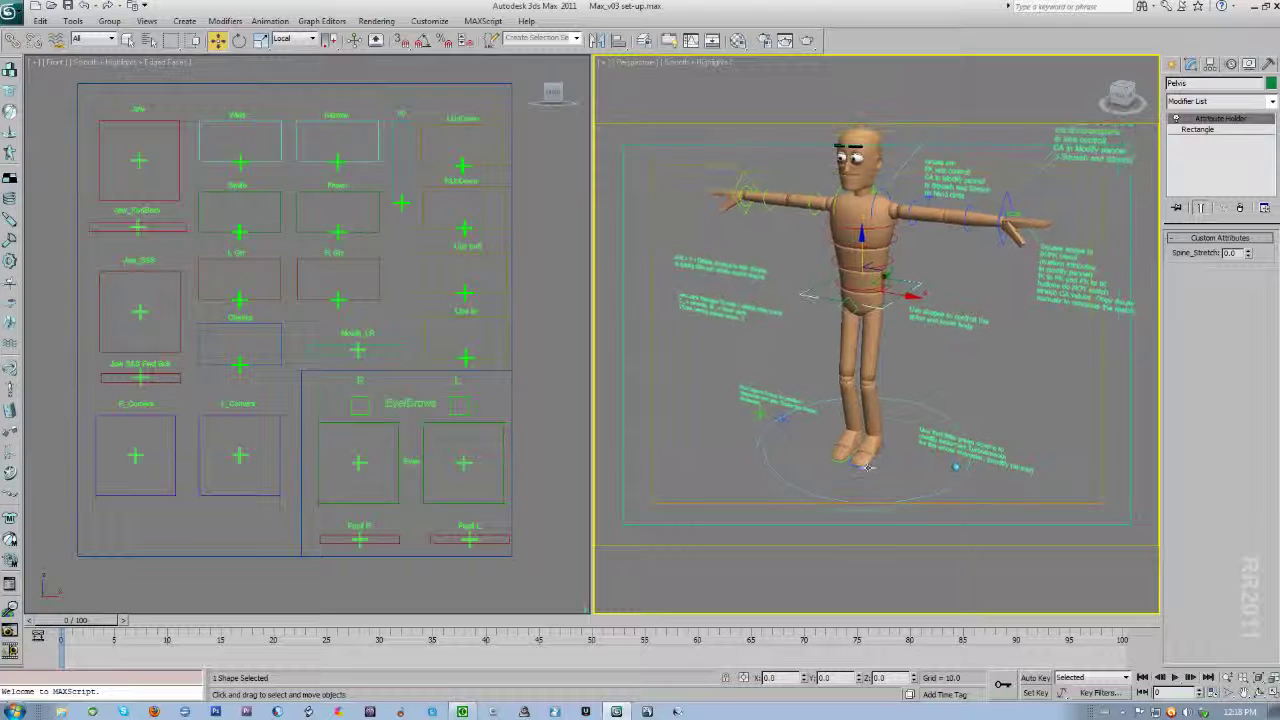
left_click(860, 465)
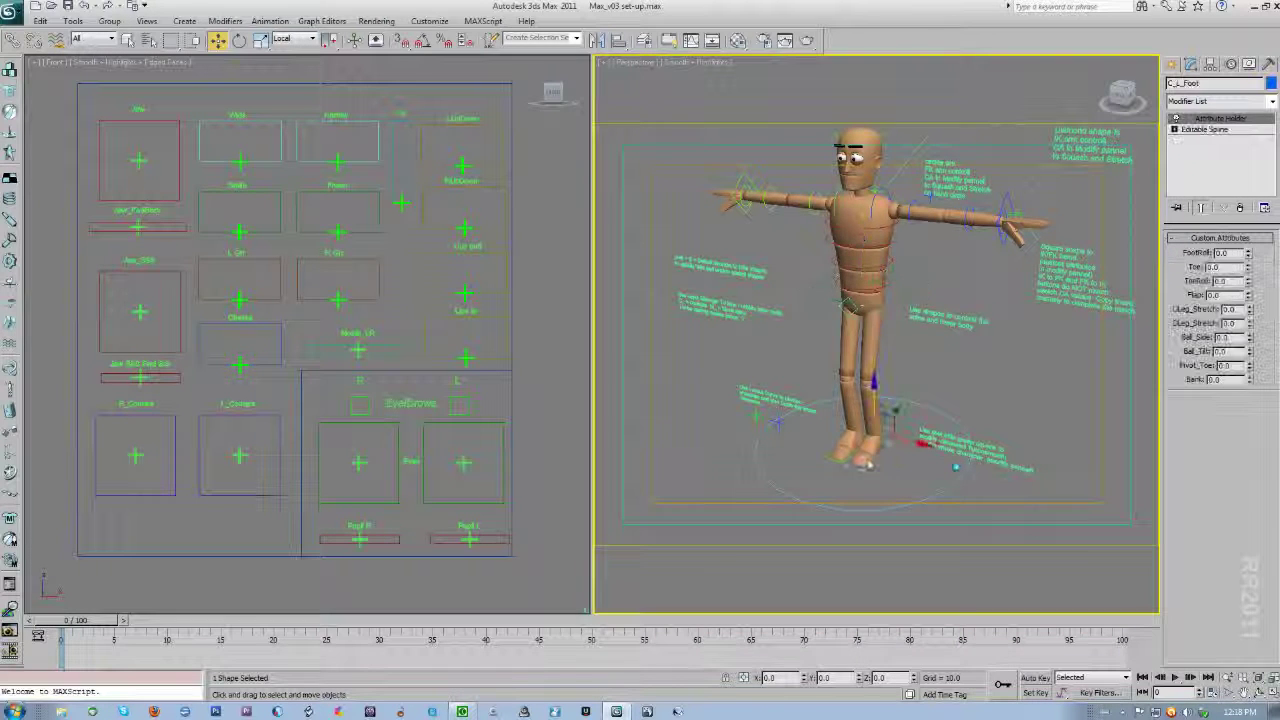
left_click(843, 457)
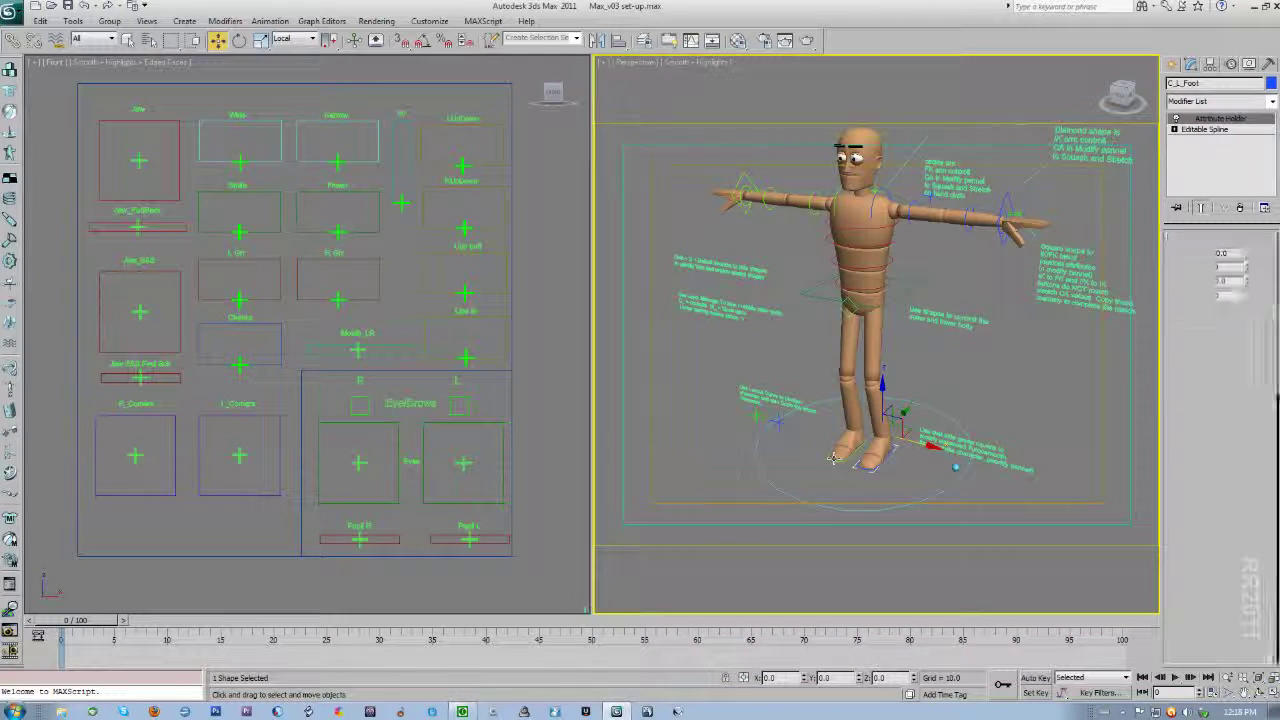
left_click_drag(886, 438, 866, 435)
Step: Select the Pelvis control again and try moving the body vertically over the spread feet
middle_click_drag(918, 425, 921, 320)
left_click(921, 318)
left_click_drag(885, 262, 885, 266)
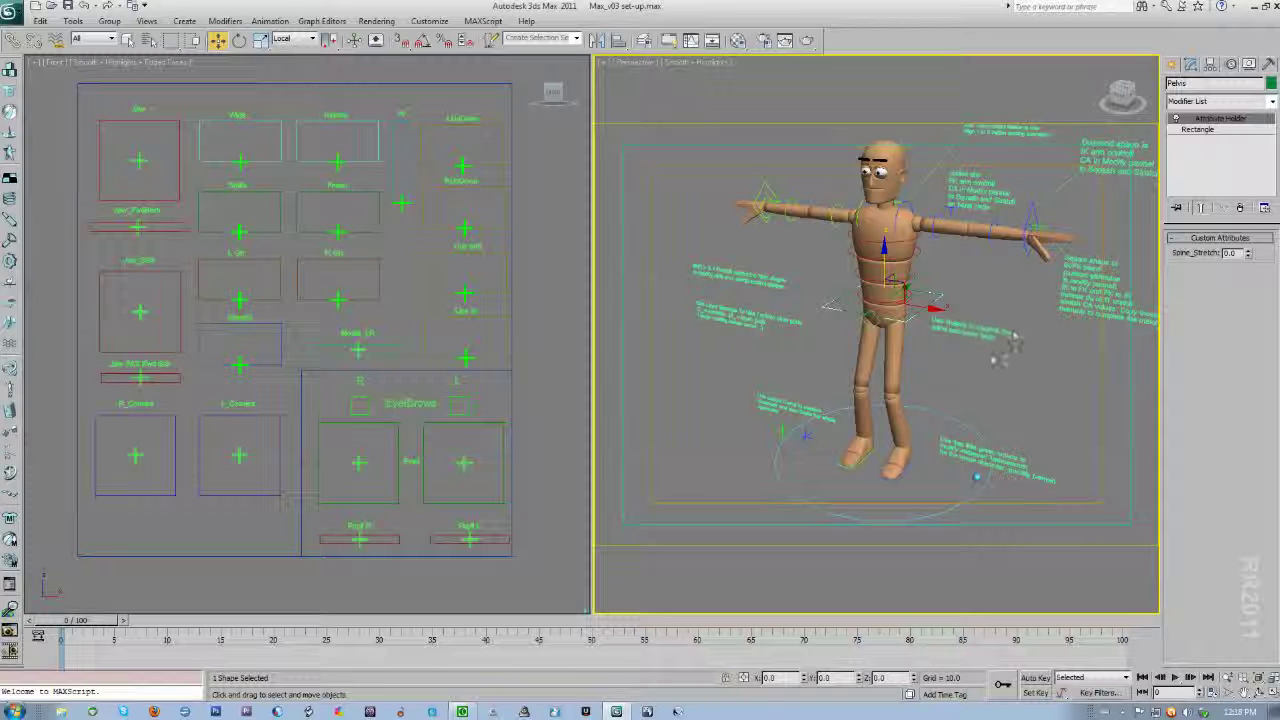
middle_click_drag(971, 372, 997, 375)
Step: Select the small hip rectangle at the pelvis and try rotating the hips with it
left_click(898, 320)
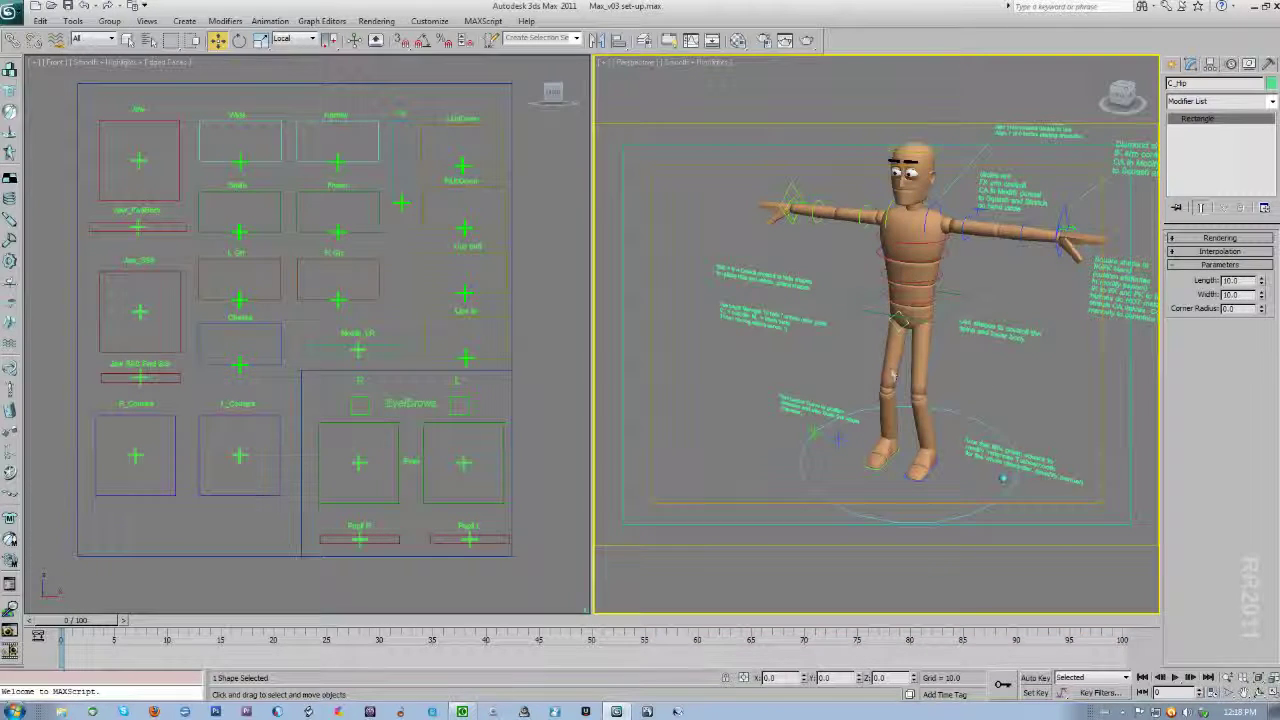
right_click(896, 334)
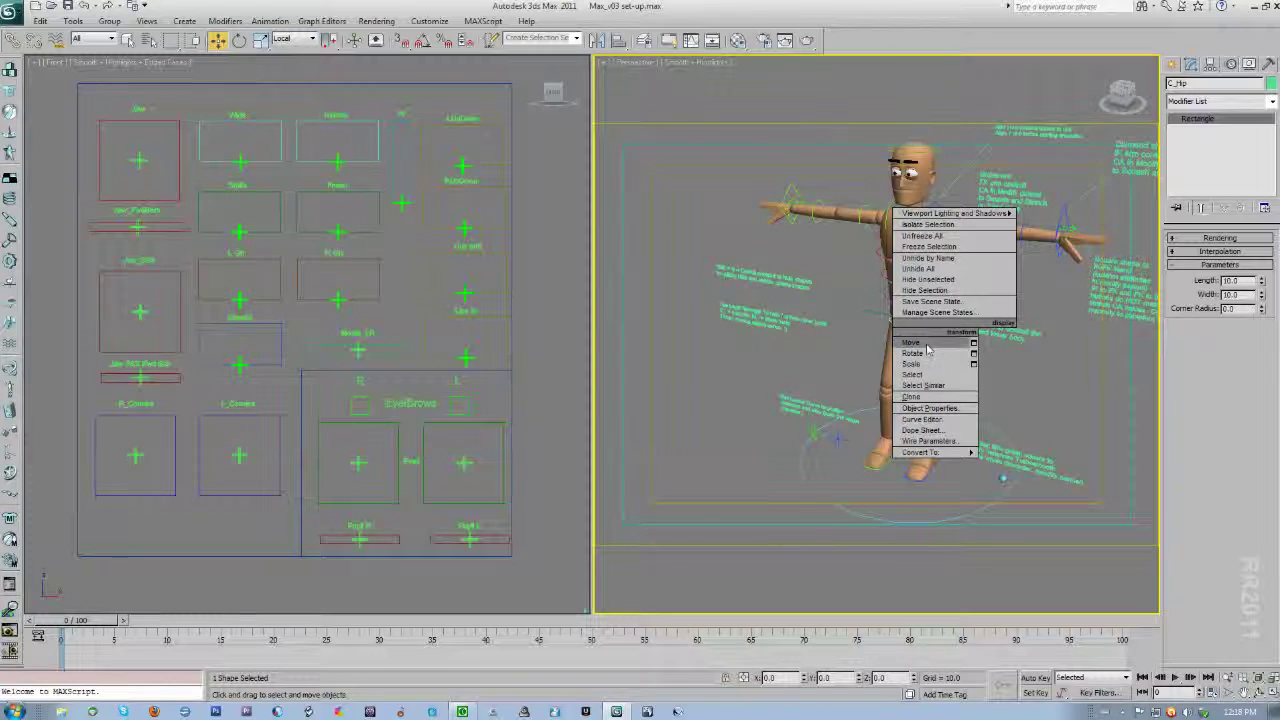
left_click(913, 353)
left_click_drag(938, 327, 956, 300)
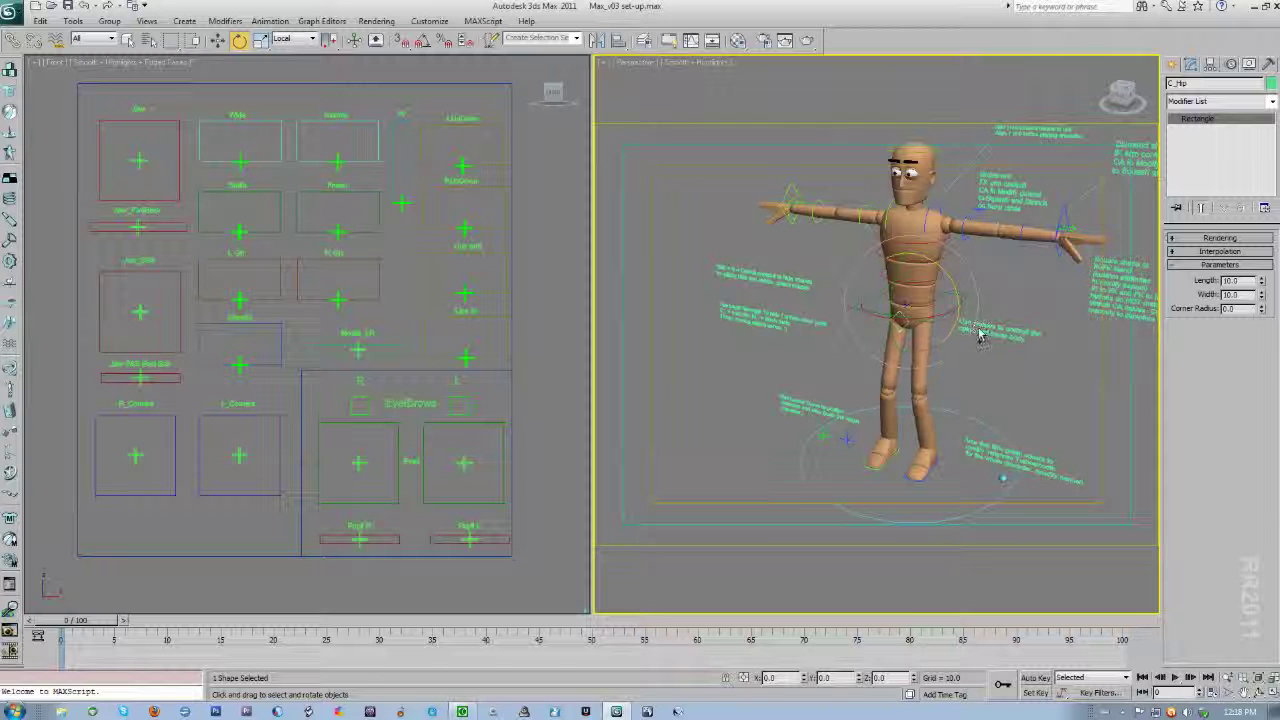
Step: Move the leg swivel controls, starting with R_Leg_Swivel, sideways to change where the knees point
middle_click_drag(852, 483, 834, 363)
left_click(891, 365)
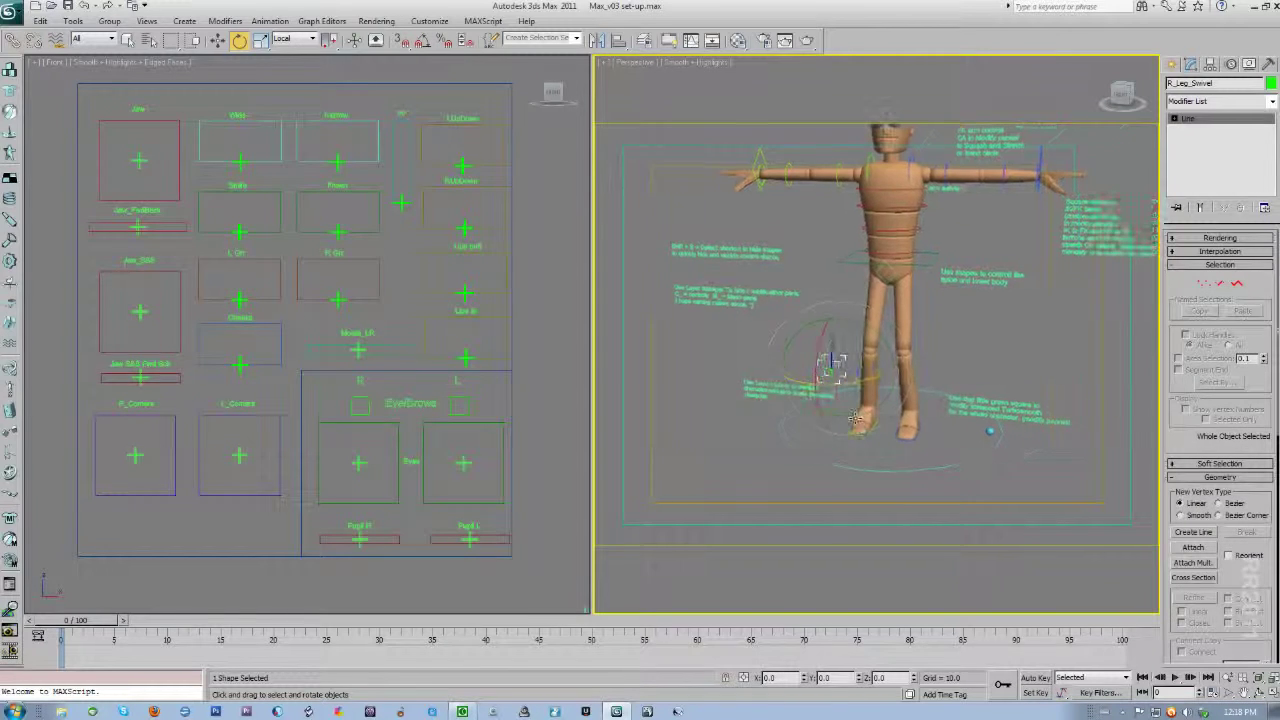
right_click(832, 370)
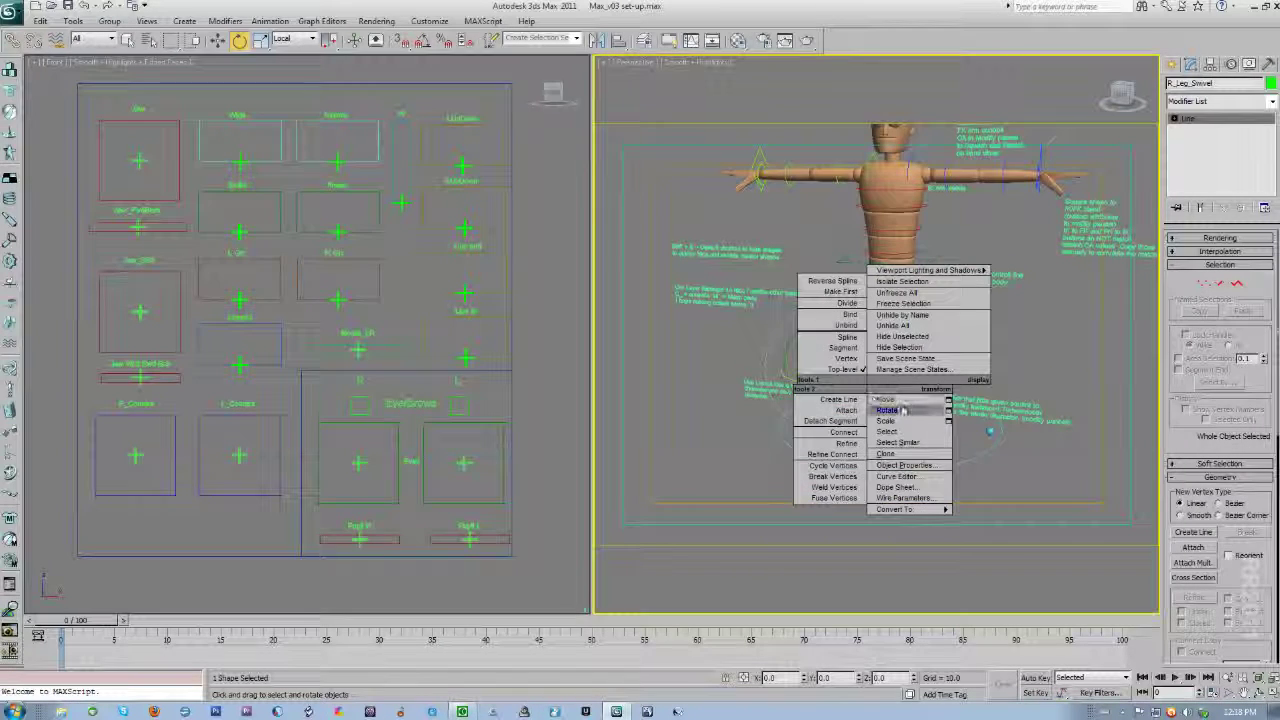
left_click(905, 415)
left_click_drag(852, 357, 801, 334)
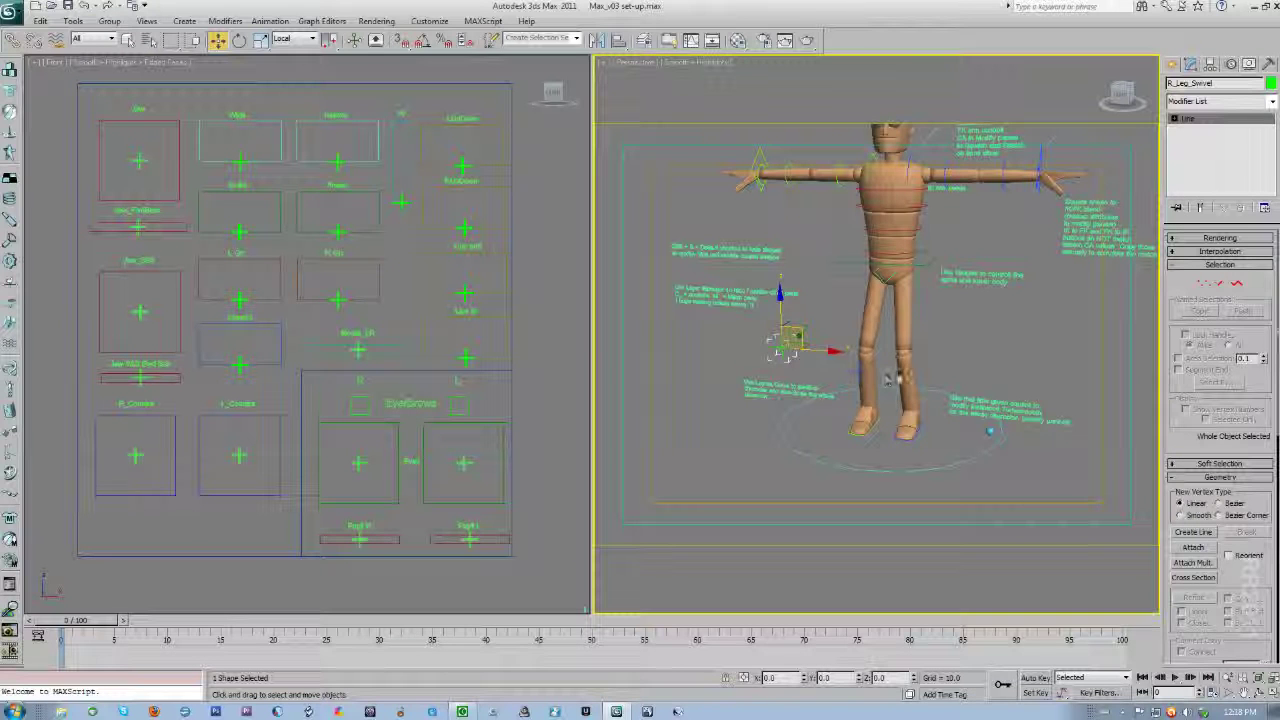
left_click(856, 368)
left_click_drag(876, 357, 960, 362)
middle_click_drag(924, 444, 991, 415)
left_click(858, 363)
Step: Select the four spine control shapes around the torso together and try rotating them to bend the upper body
middle_click_drag(887, 362, 863, 415)
scroll(975, 401, "up", 4)
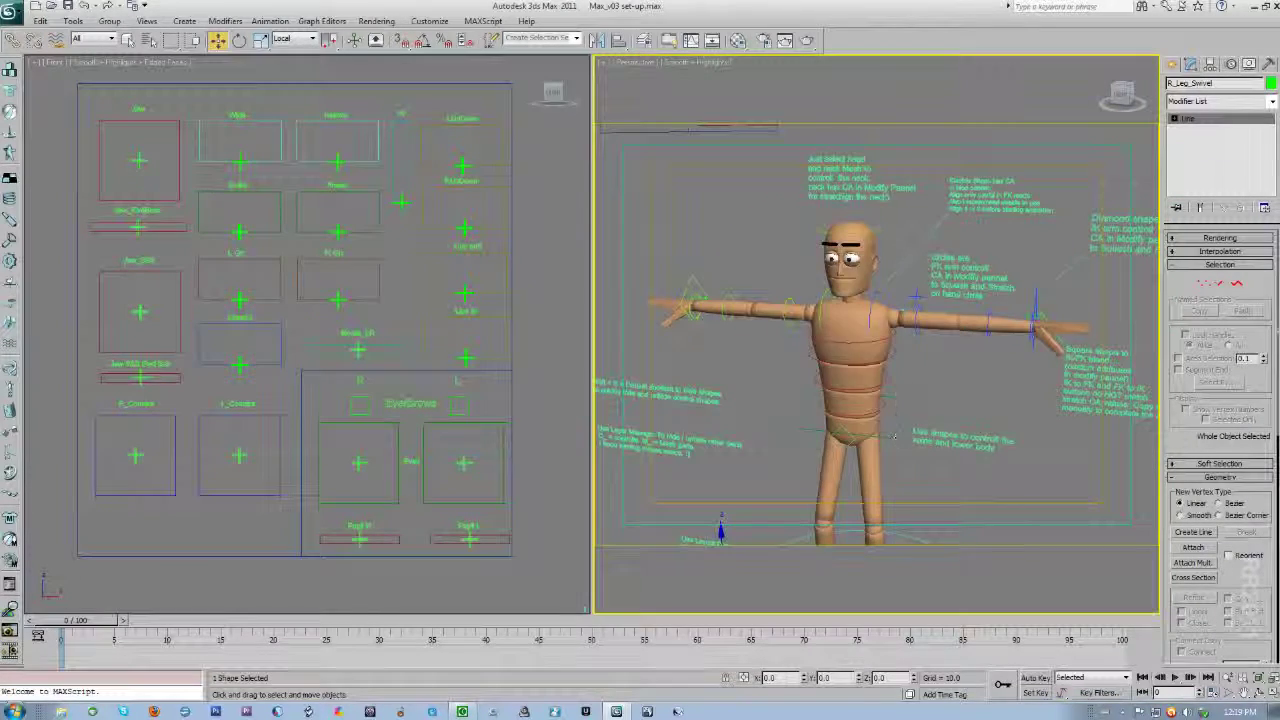
left_click(887, 407)
left_click(887, 382, "ctrl")
left_click(887, 357, "ctrl")
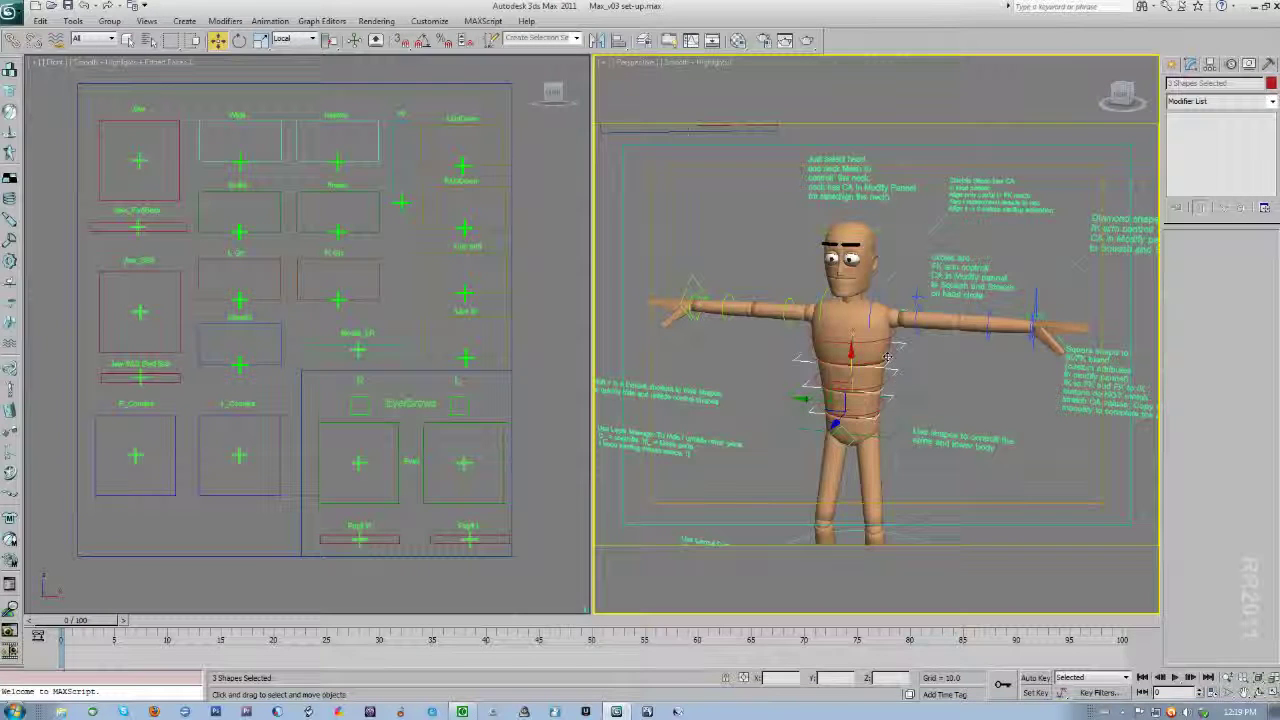
right_click(876, 382)
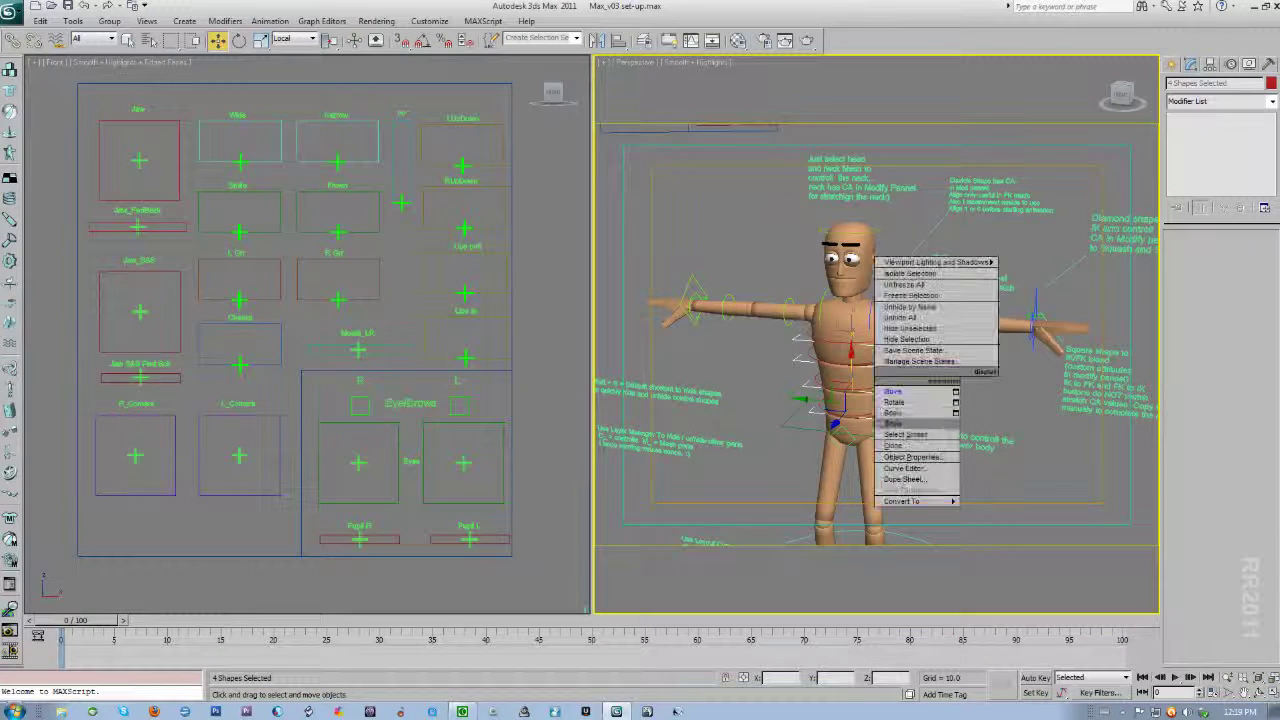
left_click(894, 401)
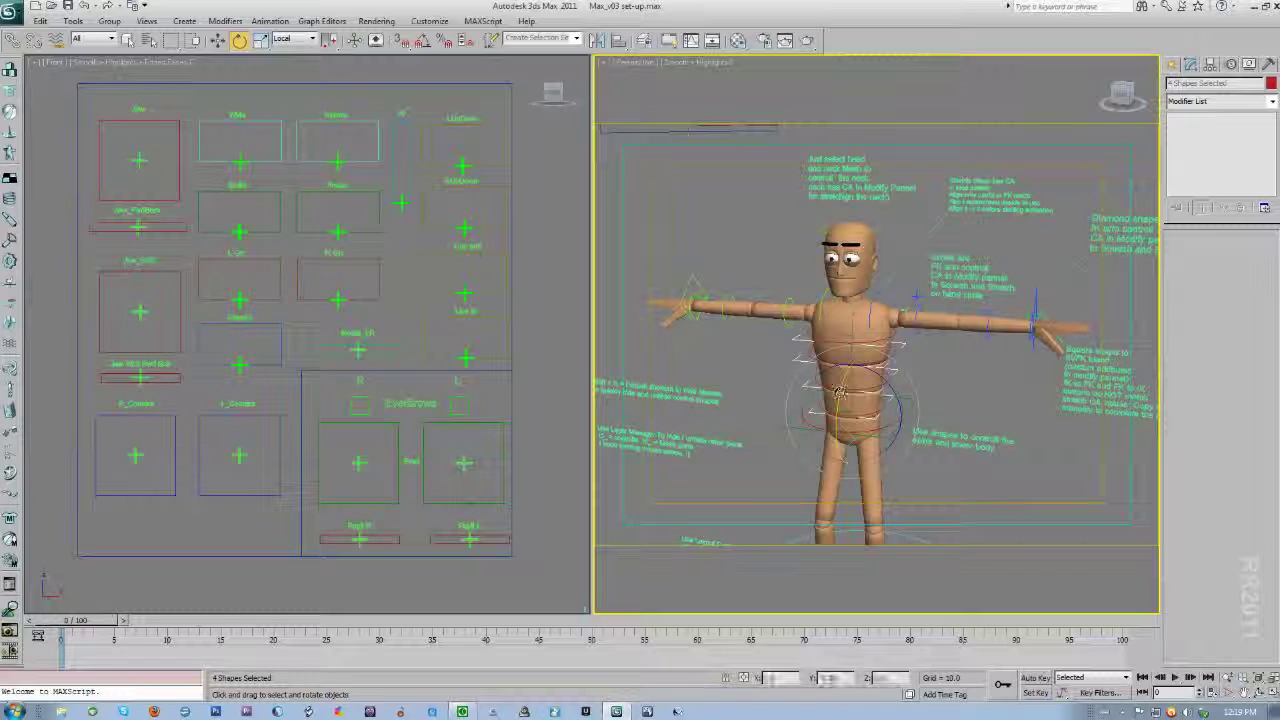
left_click_drag(845, 388, 845, 398)
Step: Select only the C_Spine_01 circle at the lower torso and try rotating the spine from there
left_click(887, 417)
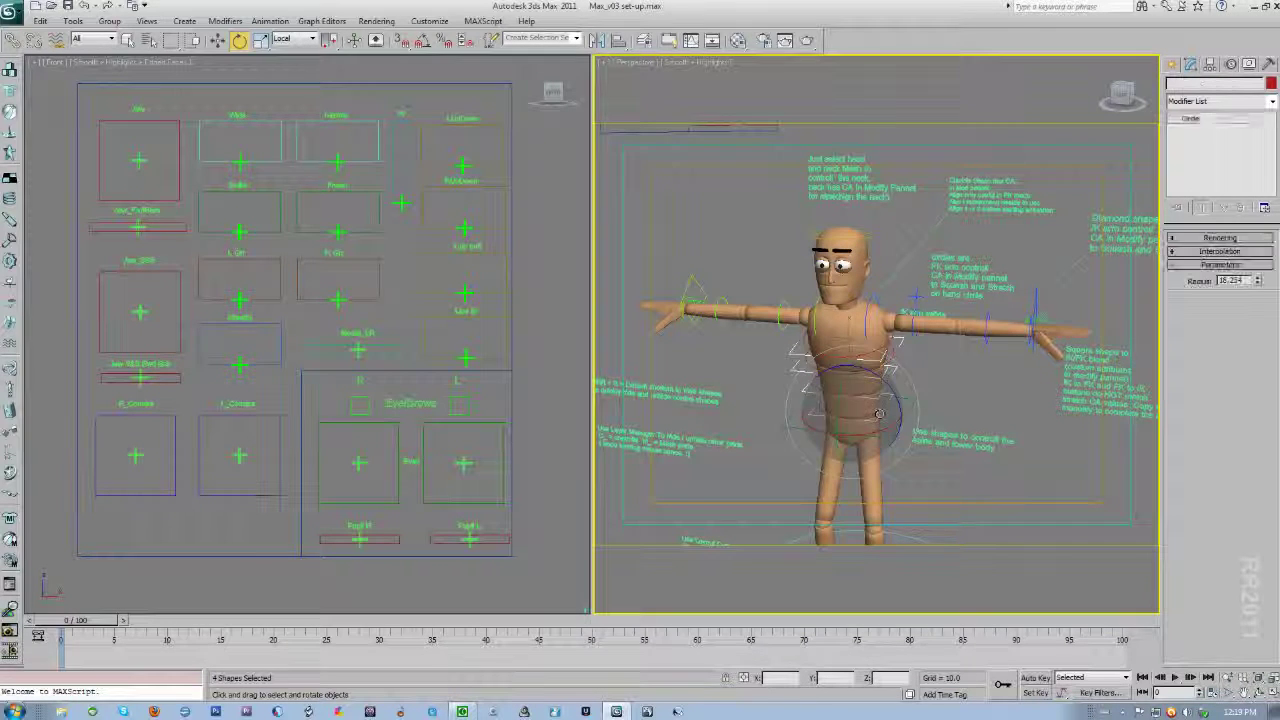
left_click_drag(839, 406, 843, 394)
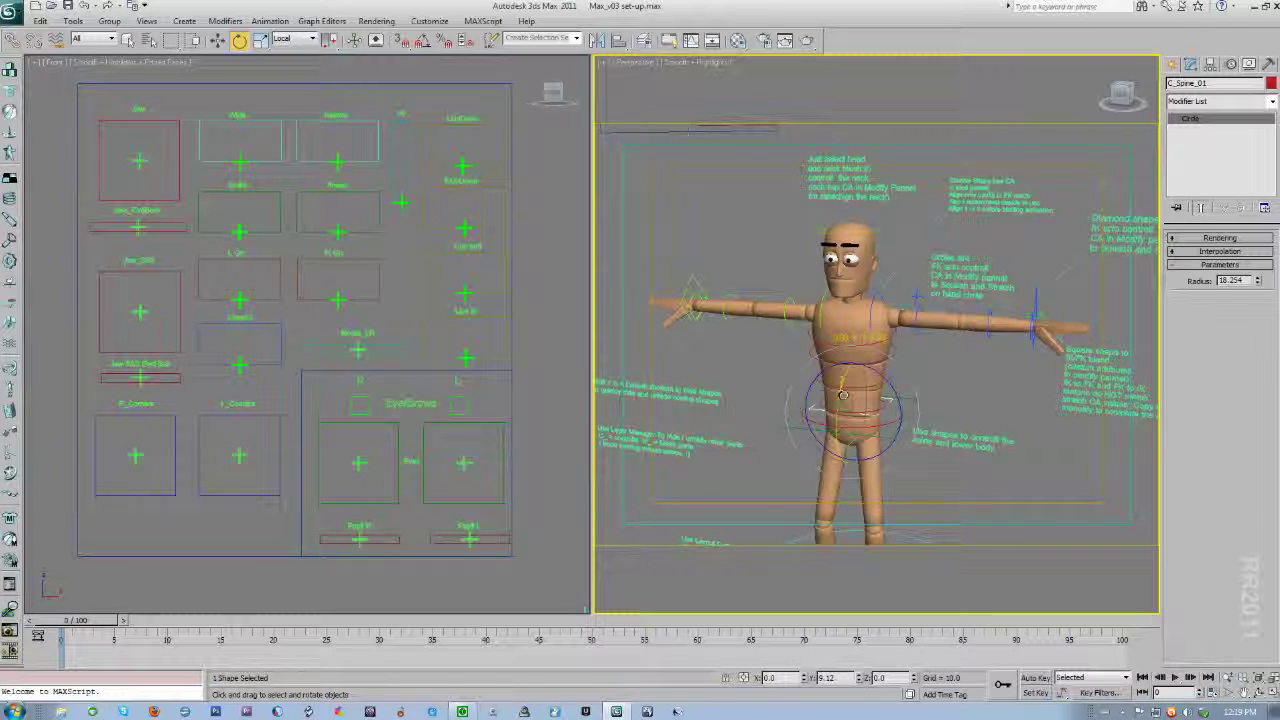
double_click(843, 381)
left_click_drag(843, 381, 848, 387)
Step: Select the Circle09 control around the head and try rotating the head with it
middle_click_drag(848, 387, 843, 263, "alt")
left_click(826, 296)
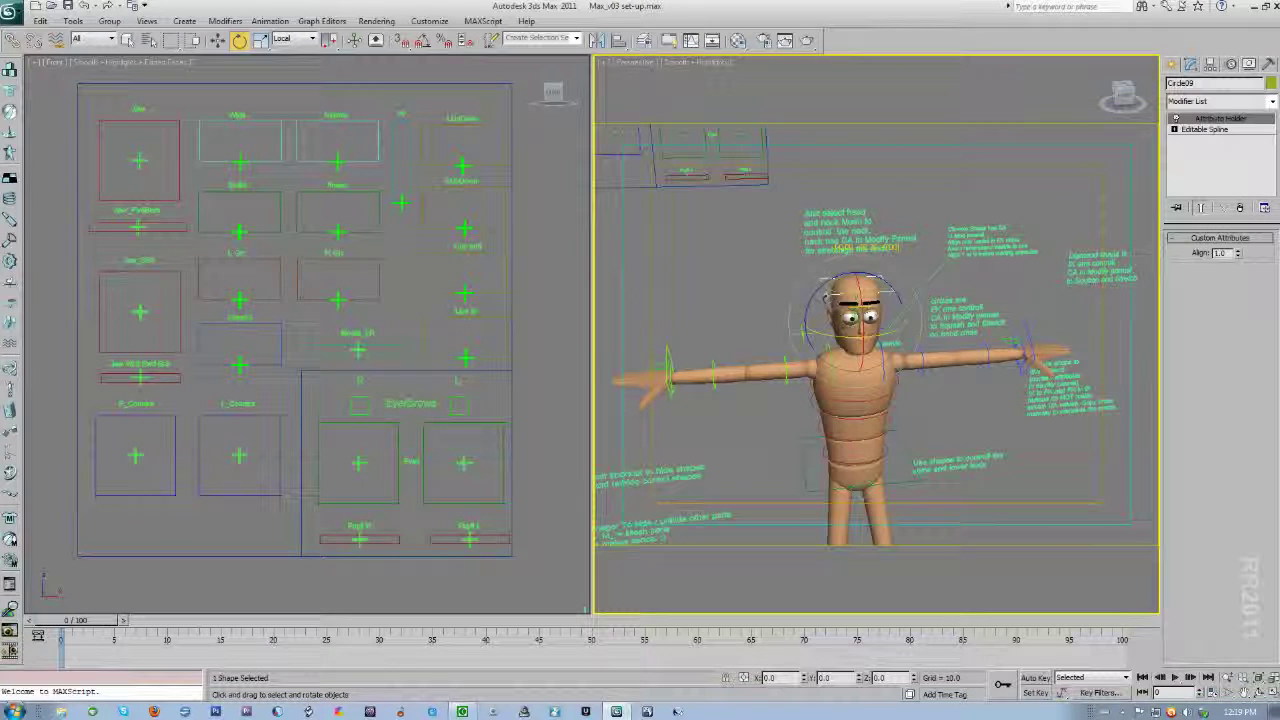
left_click_drag(838, 342, 866, 356)
right_click(866, 356)
Step: Select the M_Mesh_Neck object and raise its Stretch attribute to about 43.1 to lengthen the neck
middle_click_drag(838, 395, 855, 388)
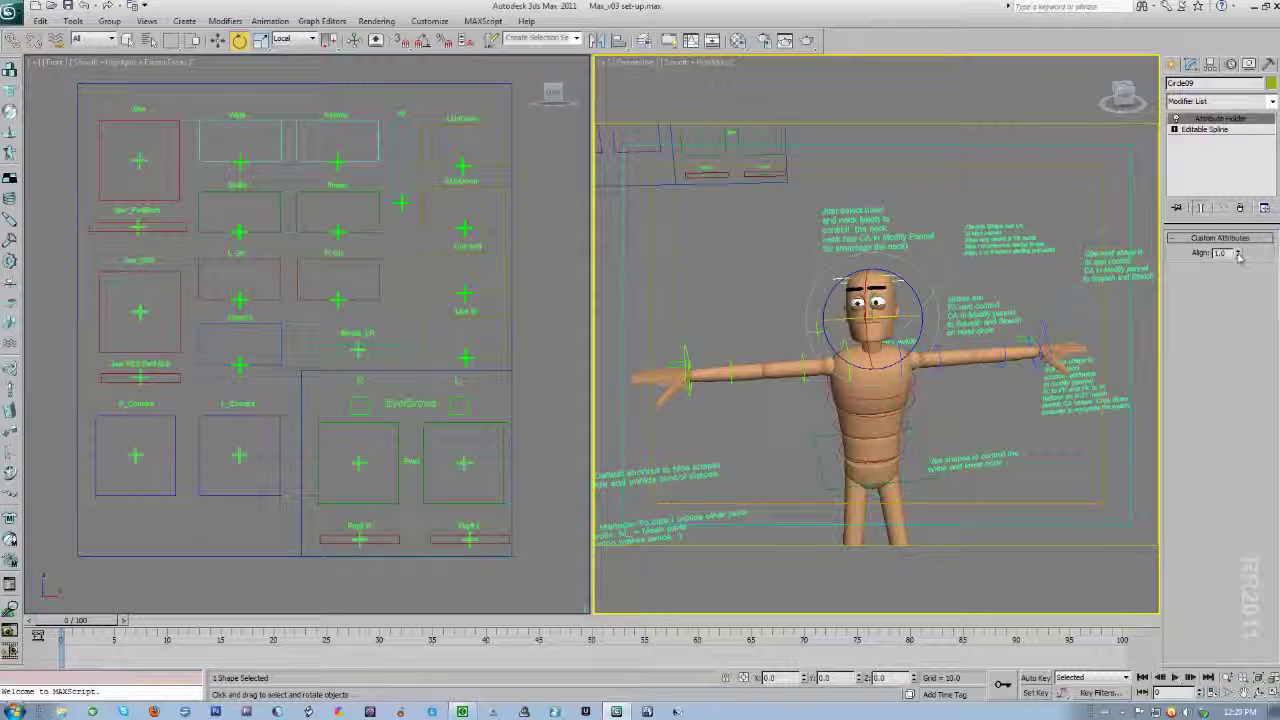
left_click(872, 348)
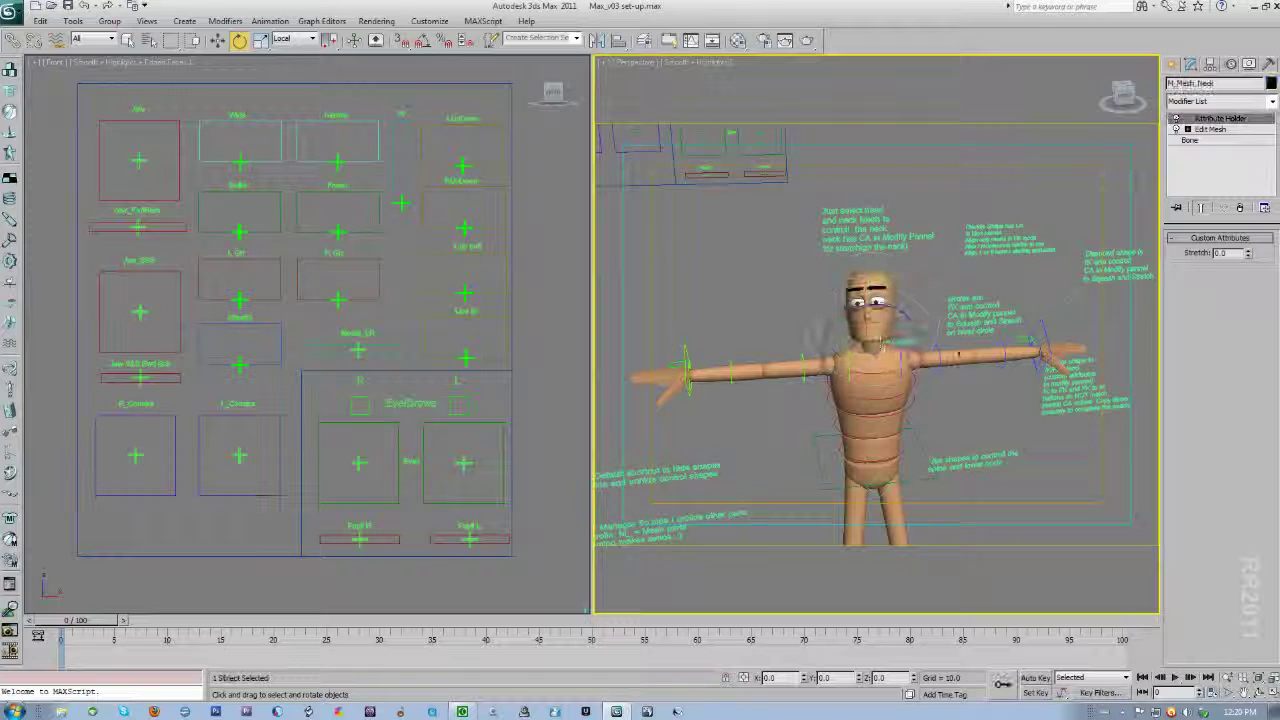
left_click_drag(1248, 252, 1271, 690)
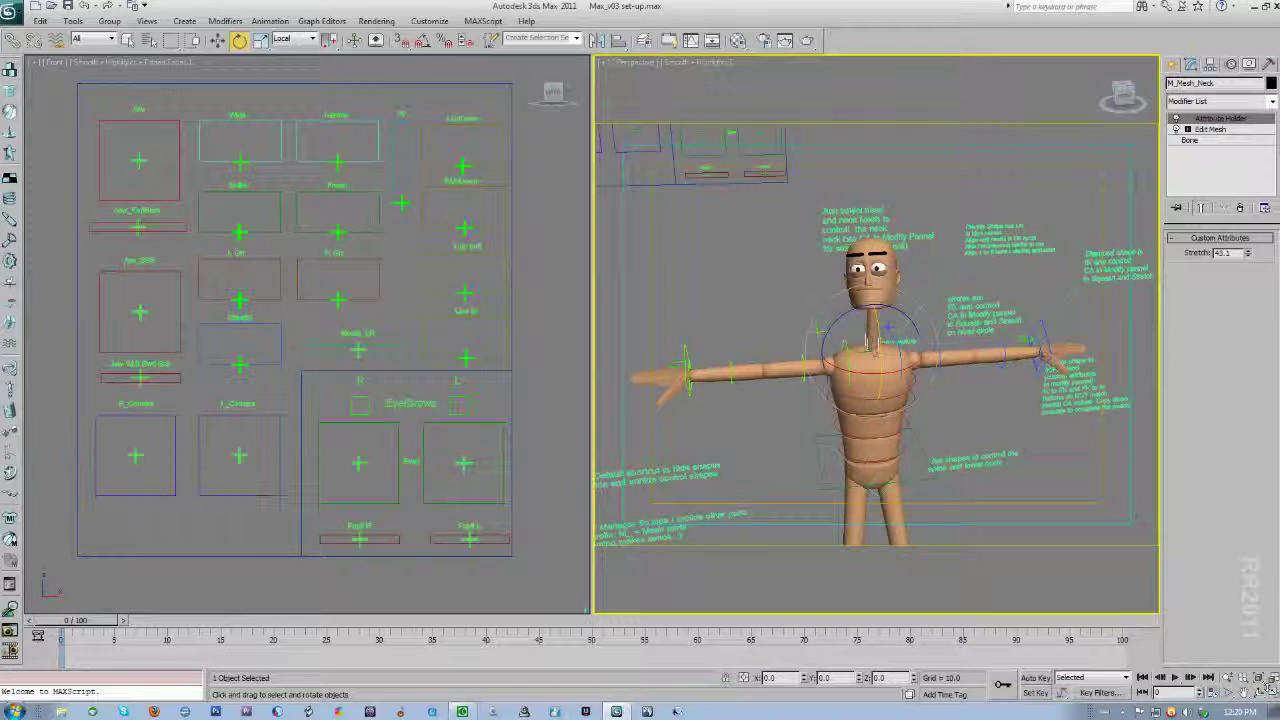
Step: Set the Stretch attribute of M_Mesh_Neck back to 0.0 to restore the neck's normal length
left_click_drag(1219, 499, 1246, 238)
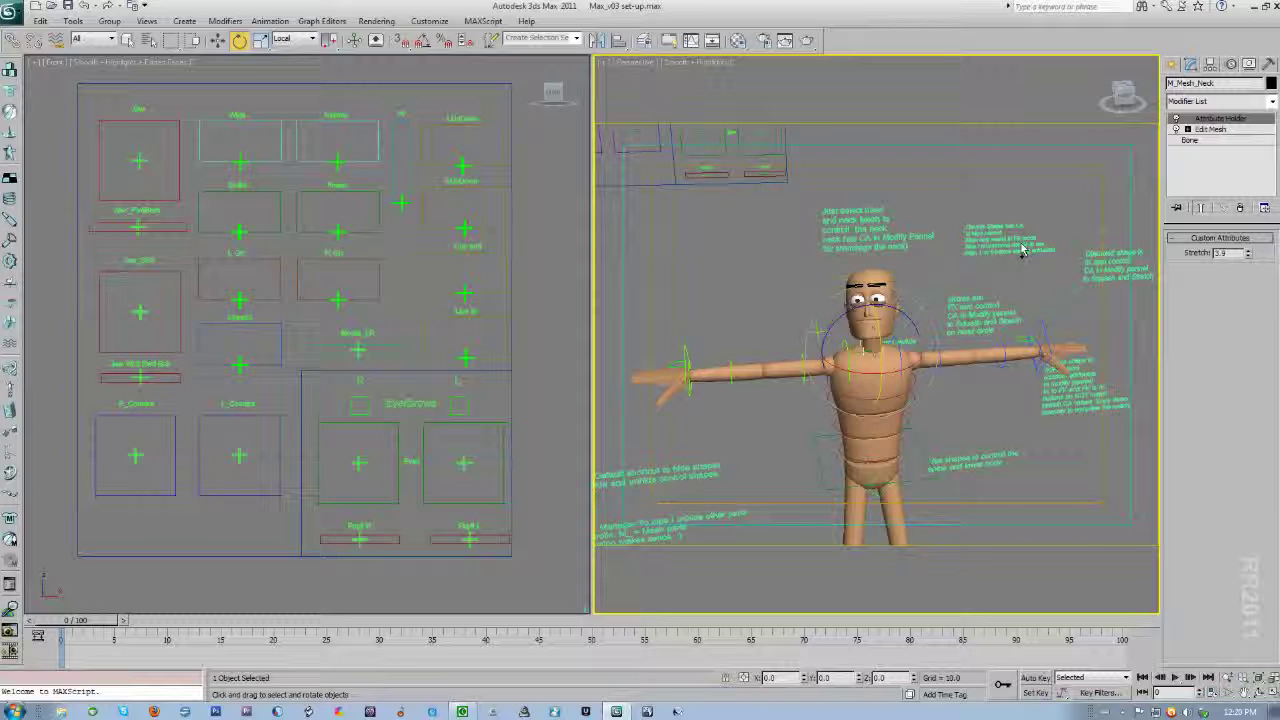
middle_click_drag(921, 280, 957, 331, "alt")
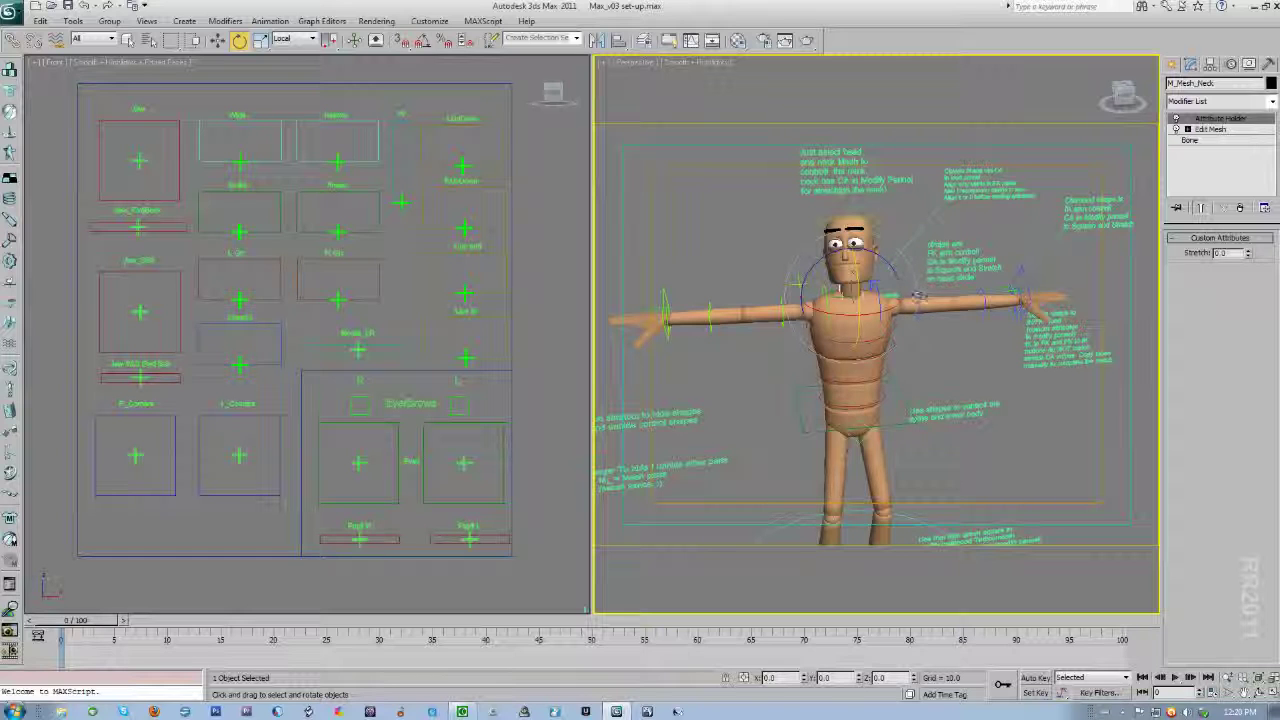
Step: Select the M_L_FK_U_Arm control at the left shoulder and rotate the whole left arm down beside the body
left_click(919, 297)
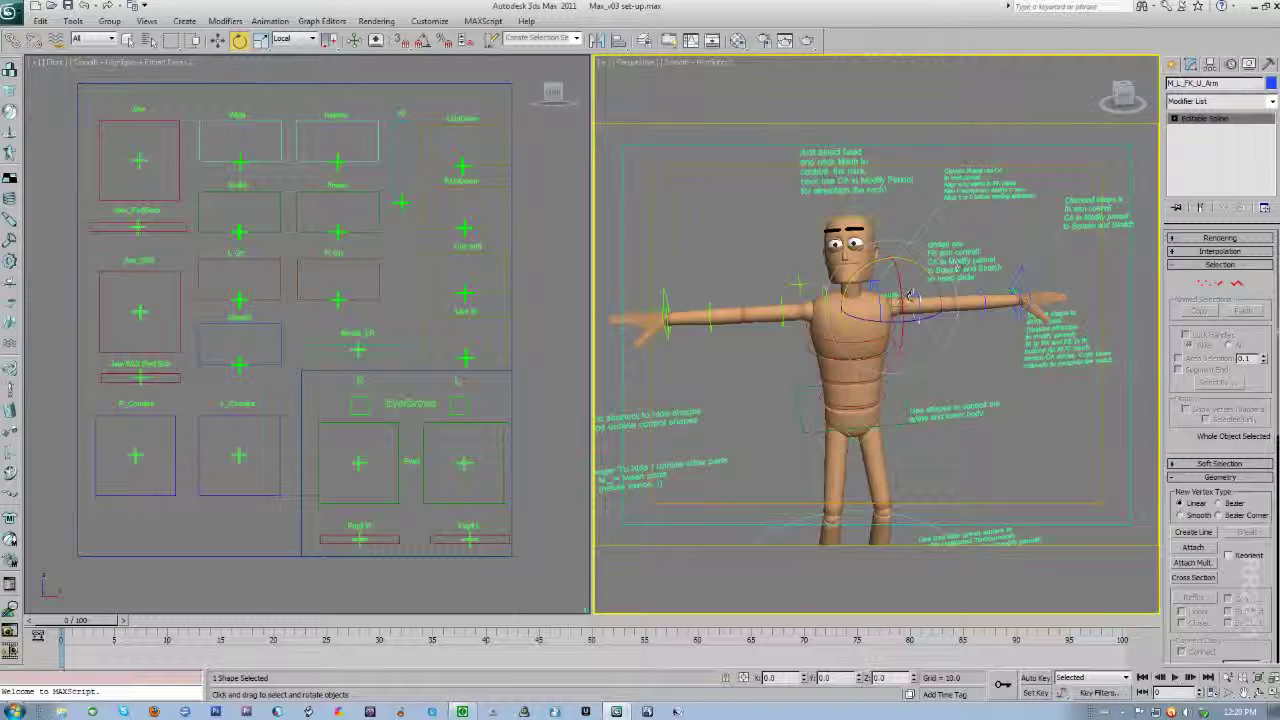
left_click_drag(900, 260, 961, 463)
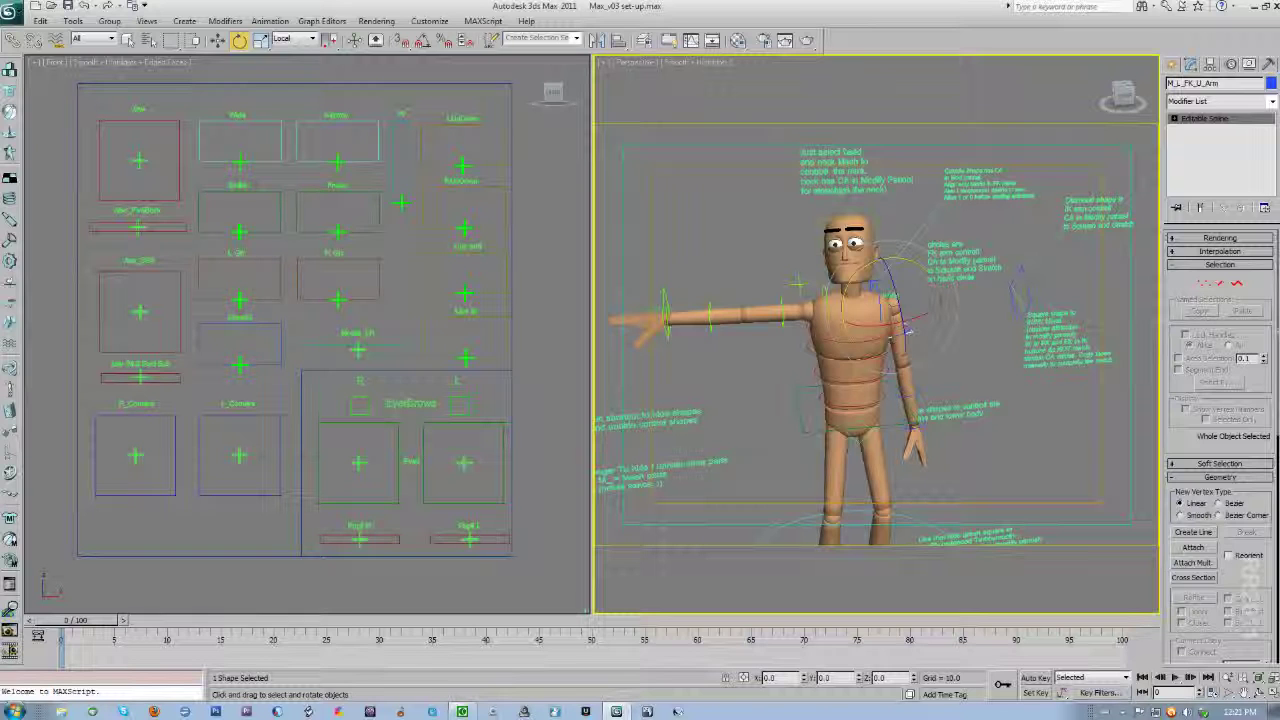
left_click_drag(880, 264, 908, 328)
Step: Select the M_L_FK_L_Arm control at the left elbow and rotate the forearm to bend the arm slightly
left_click(911, 369)
left_click_drag(924, 386, 908, 315)
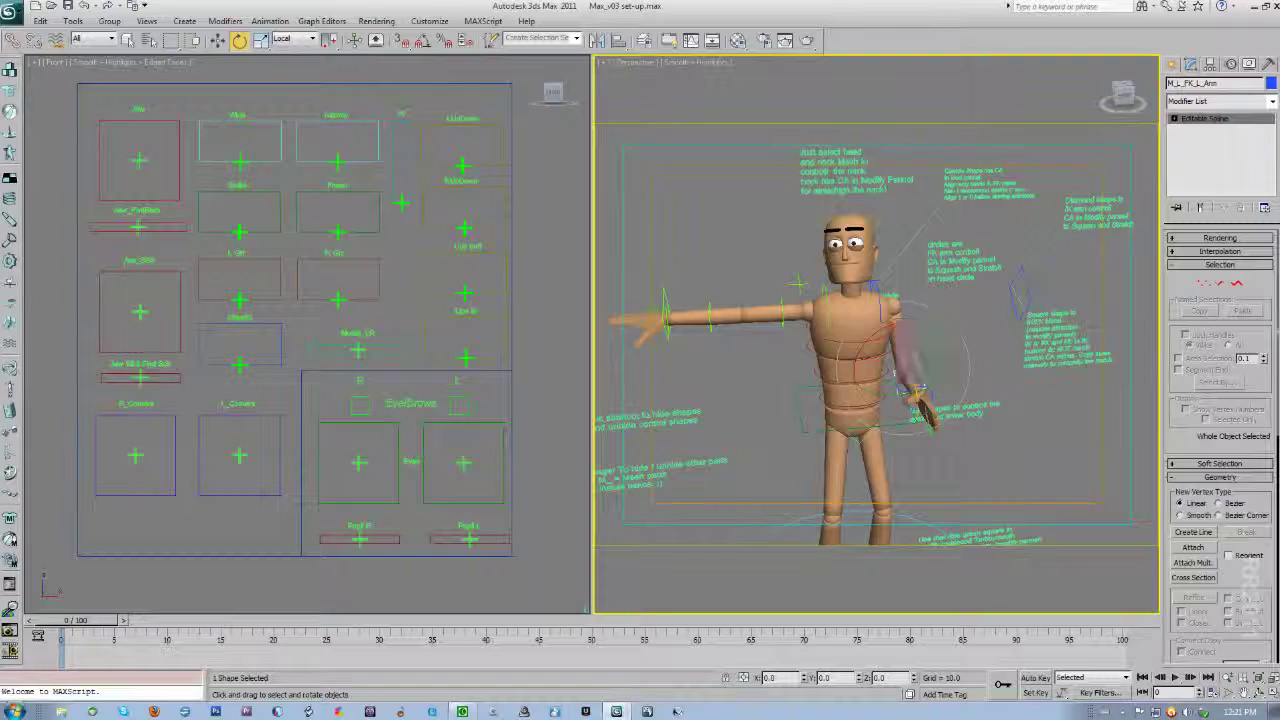
left_click_drag(909, 346, 918, 388)
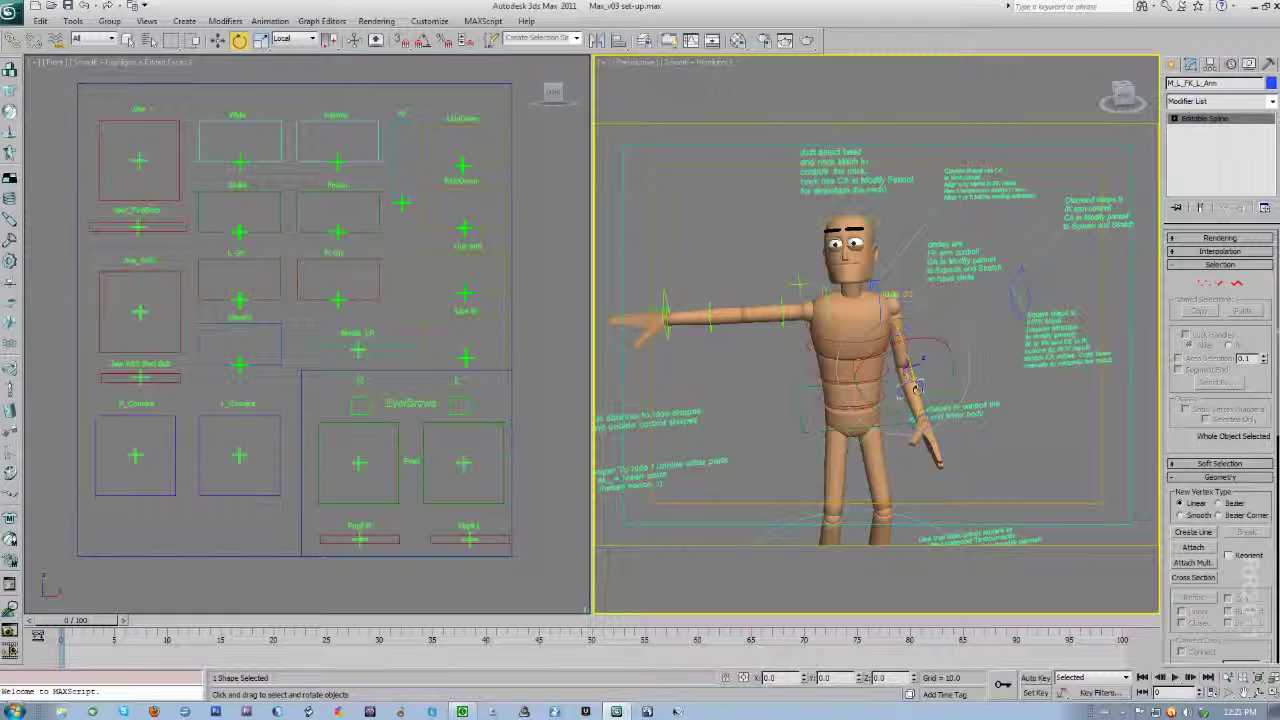
mouse_move(893, 329)
middle_mouse_down("alt")
mouse_move(963, 384)
mouse_move(835, 333)
mouse_move(890, 351)
middle_mouse_up("alt")
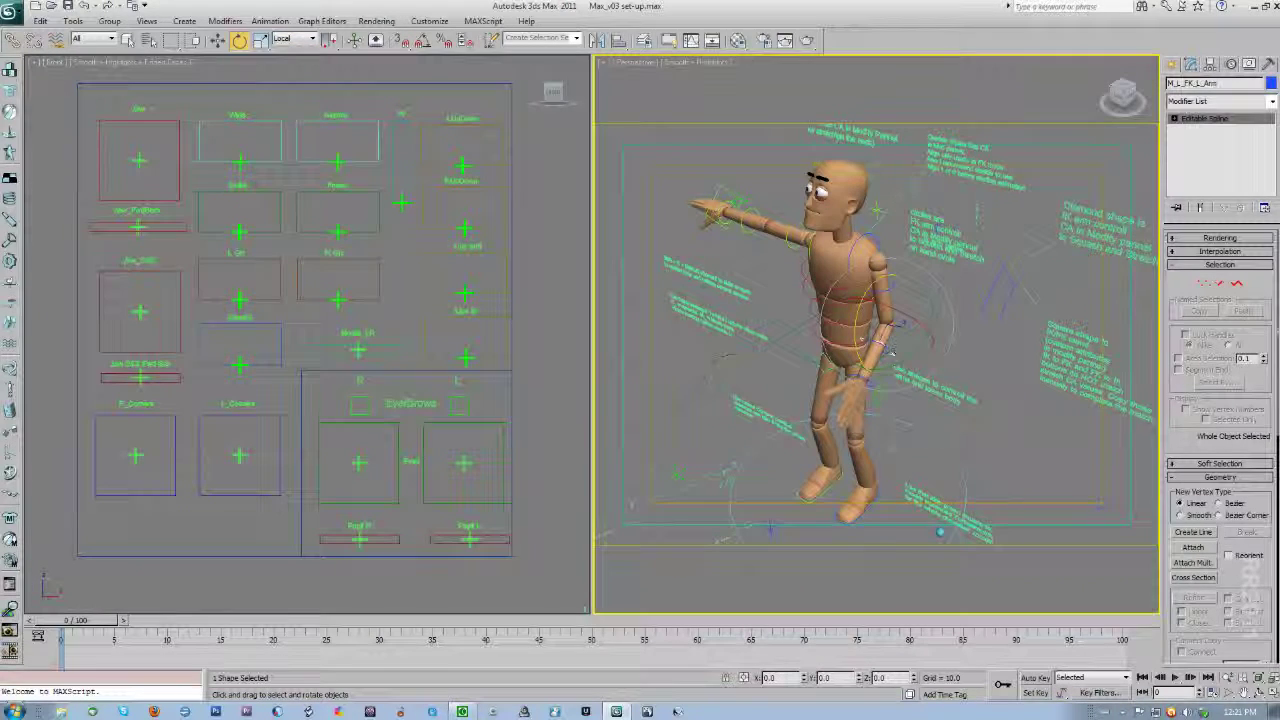
Step: Reselect the M_L_FK_U_Arm control and adjust the rotation of the left upper arm
left_click(872, 274)
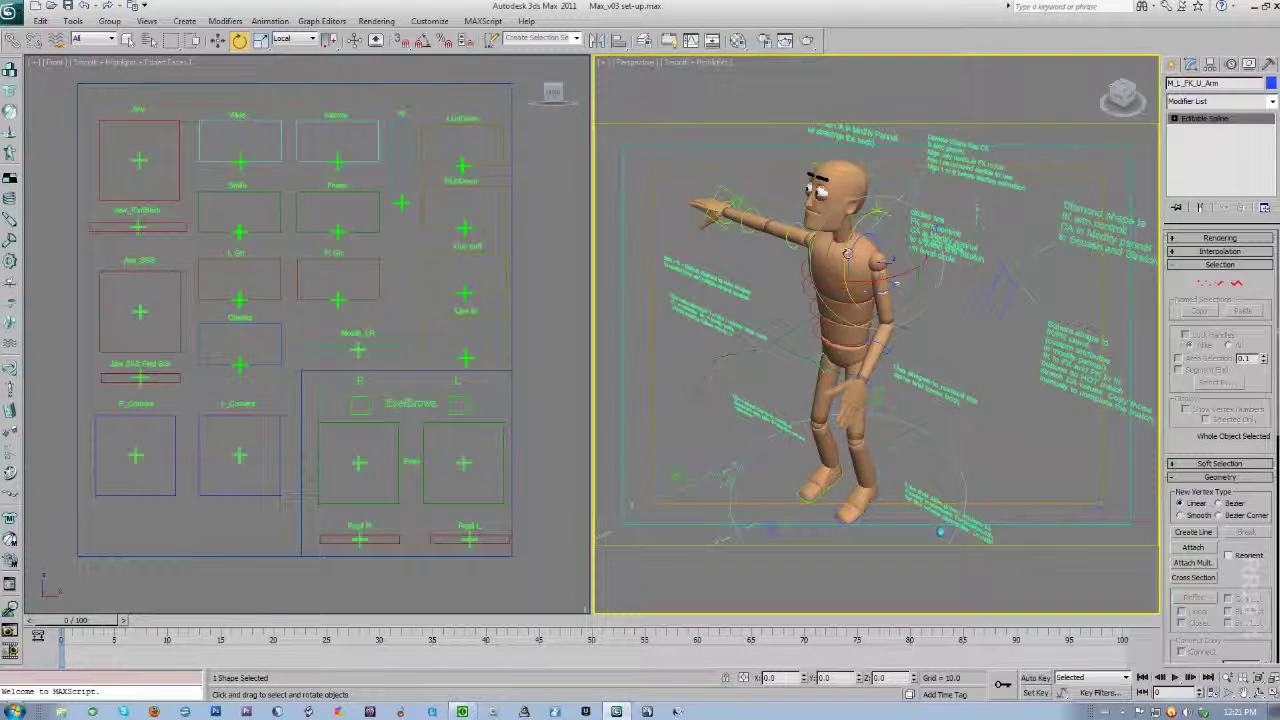
left_click_drag(847, 281, 851, 289)
middle_click_drag(929, 338, 936, 281)
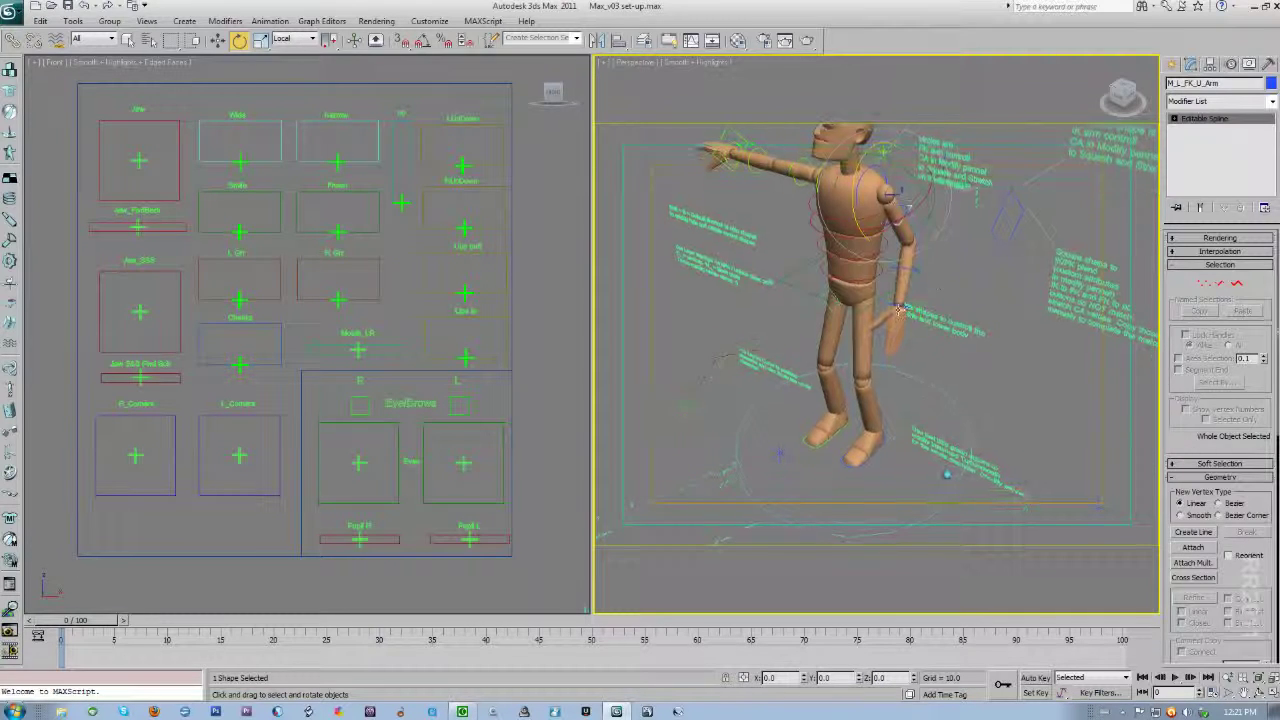
Step: Select the M_L_FK_hand control at the left wrist and rotate the left hand
left_click(893, 303)
left_click_drag(938, 308, 940, 322)
middle_click_drag(930, 318, 955, 350, "alt")
left_click_drag(867, 299, 871, 293)
middle_click_drag(871, 293, 1008, 295, "alt")
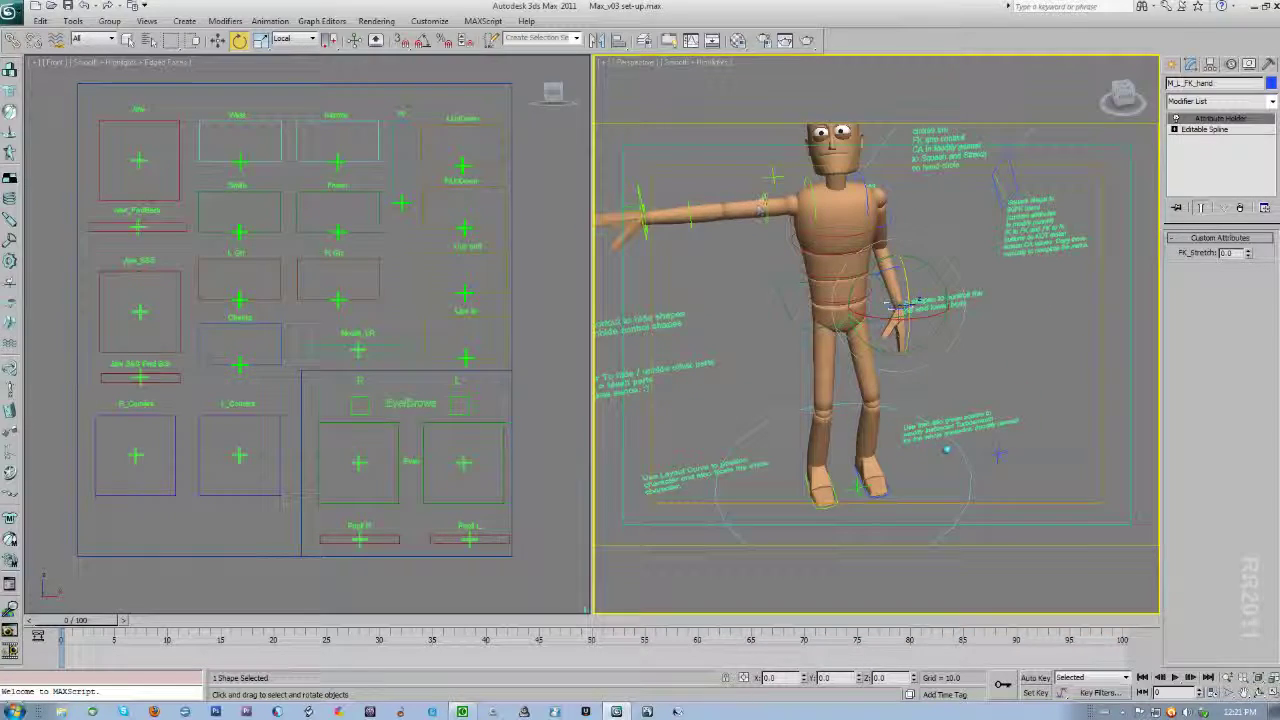
Step: Select the M_R_FK_U_Arm control and examine the extended right arm together with the notes describing the arm control shapes
left_click(920, 215)
left_click(765, 204)
middle_click_drag(1083, 386, 1150, 354)
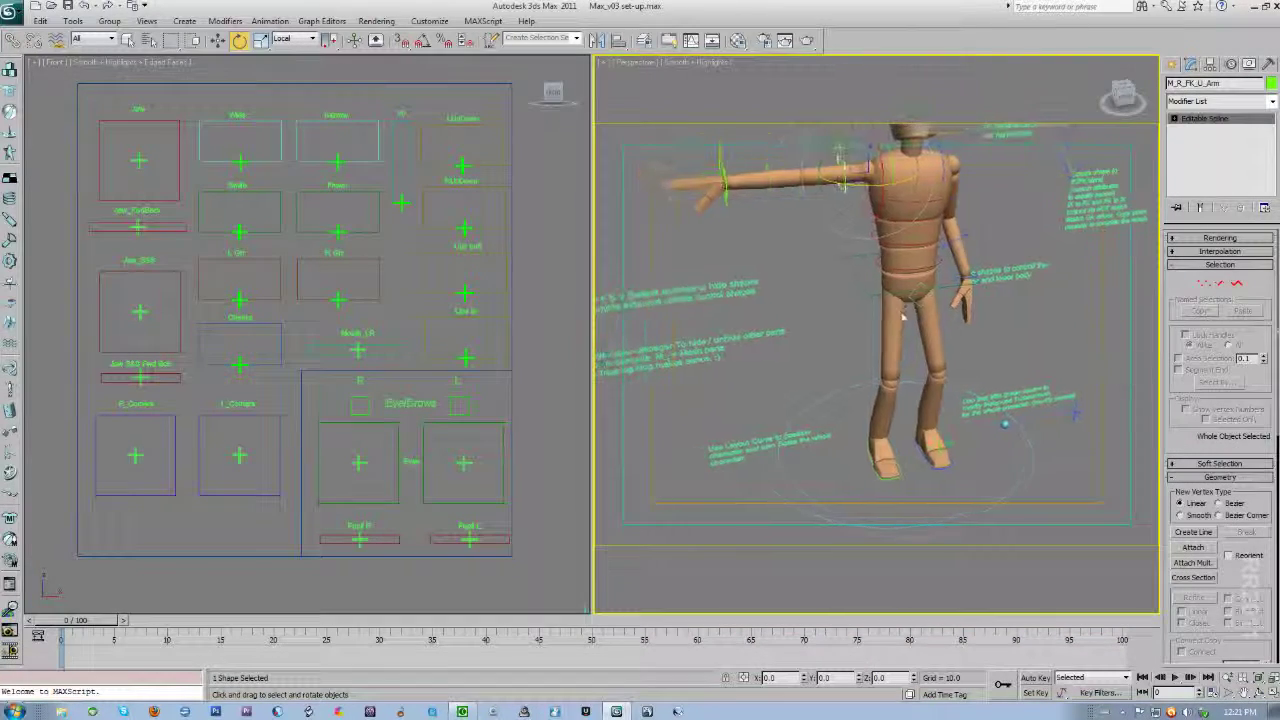
middle_click_drag(835, 255, 842, 313)
middle_click_drag(1019, 311, 1000, 374)
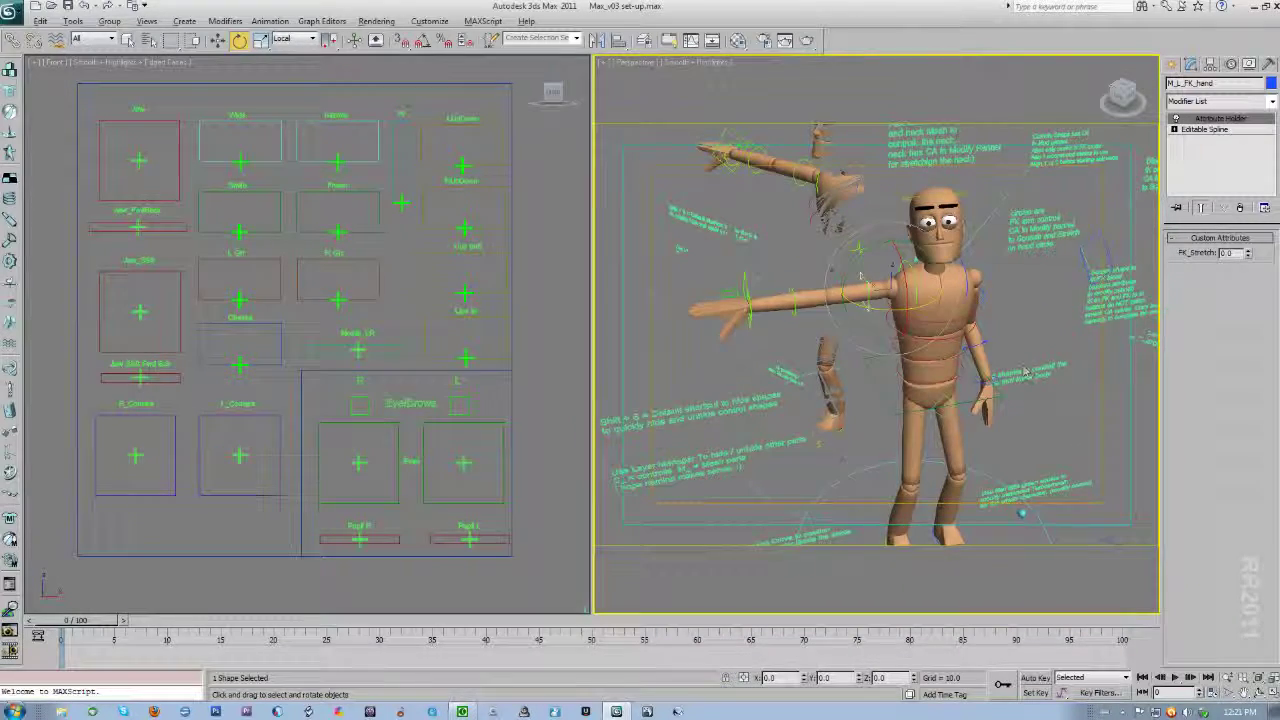
middle_click_drag(997, 323, 968, 255)
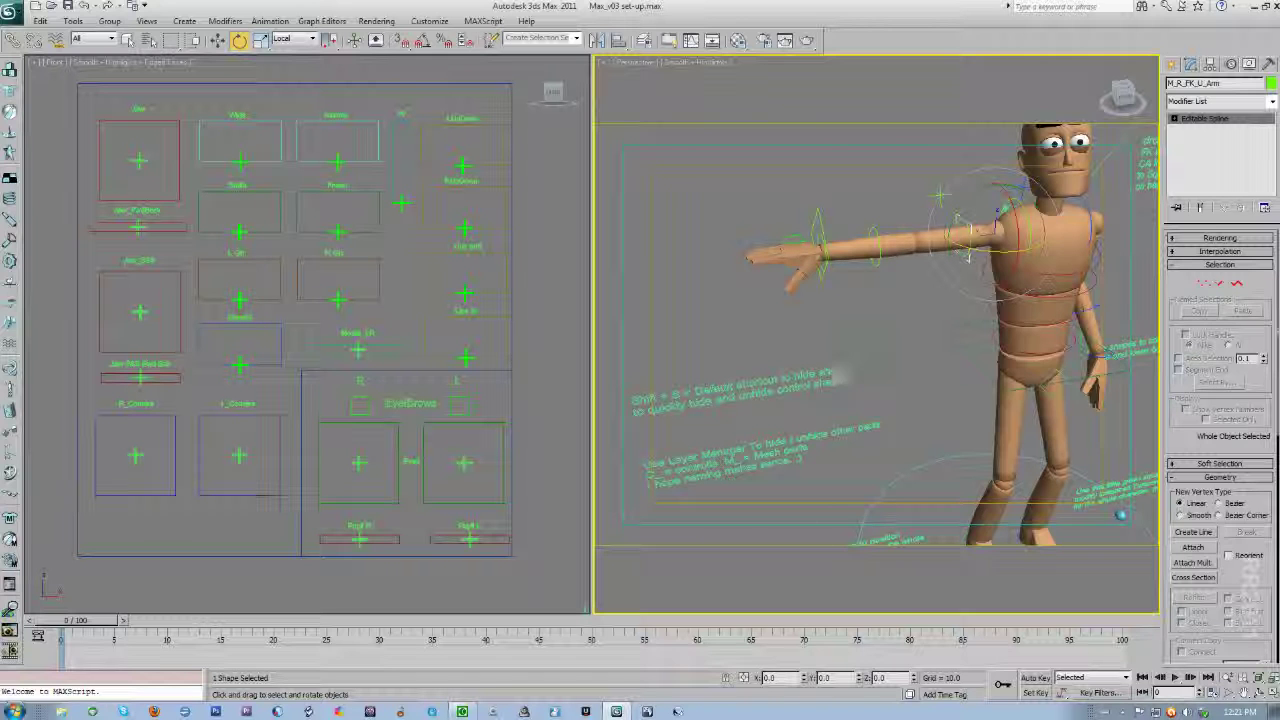
middle_click_drag(840, 376, 834, 326, "alt")
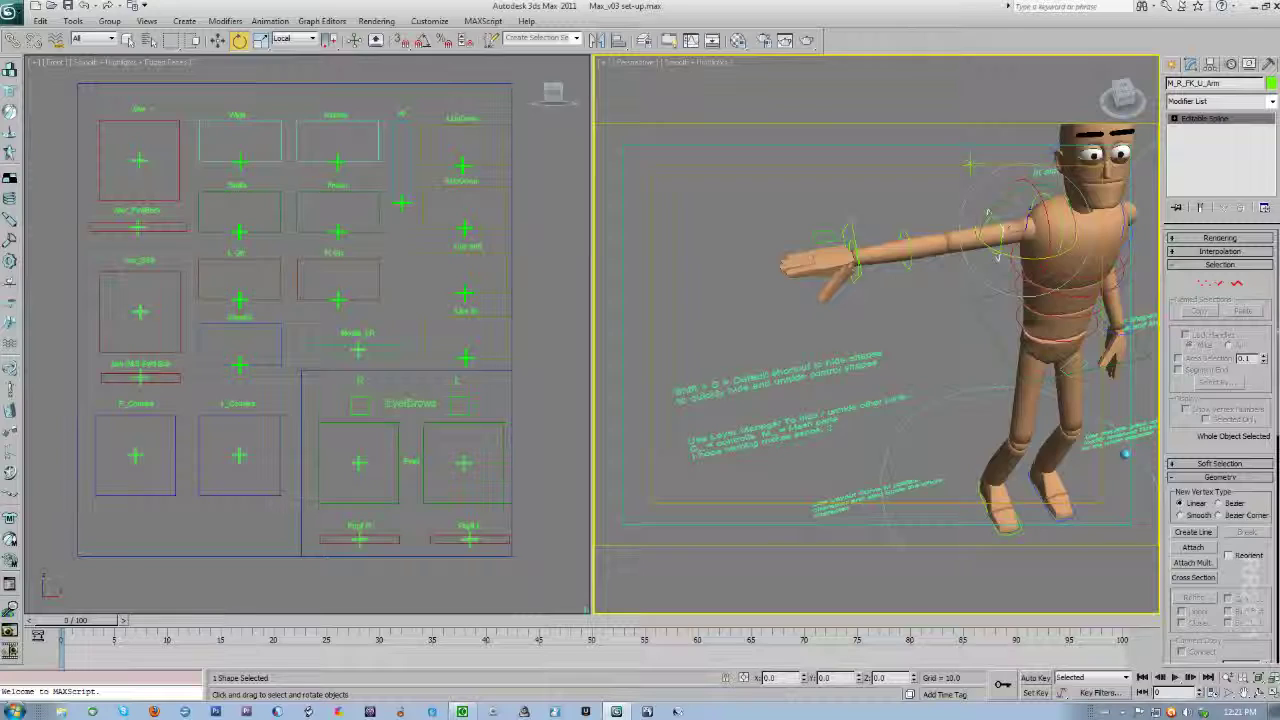
middle_click_drag(1013, 222, 821, 256, "alt")
middle_click_drag(935, 328, 783, 321)
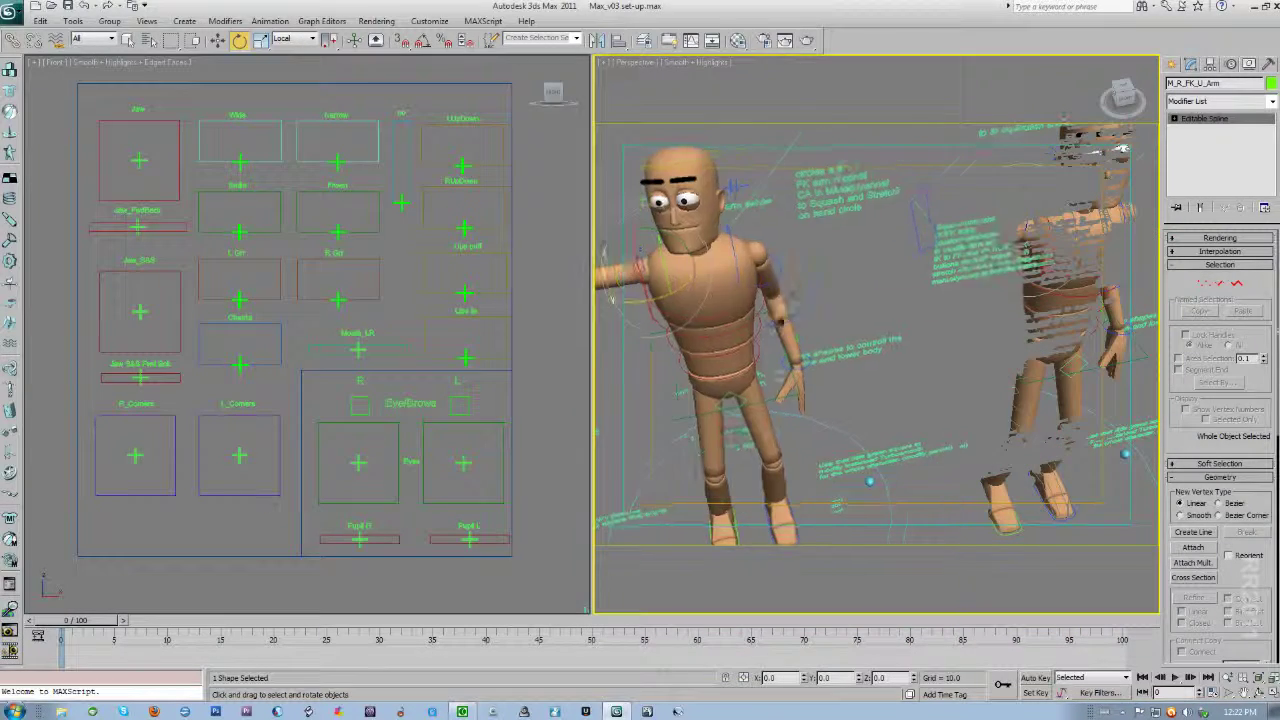
middle_click_drag(952, 230, 932, 334)
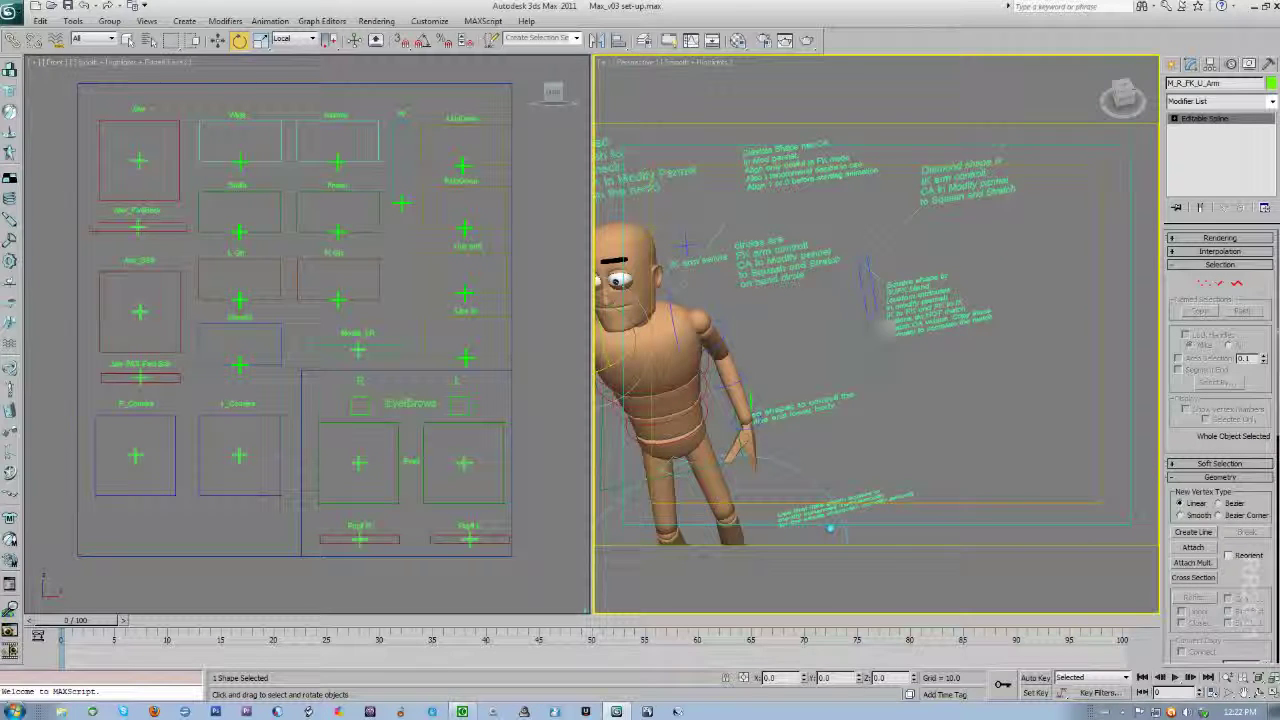
middle_click_drag(957, 366, 1046, 342)
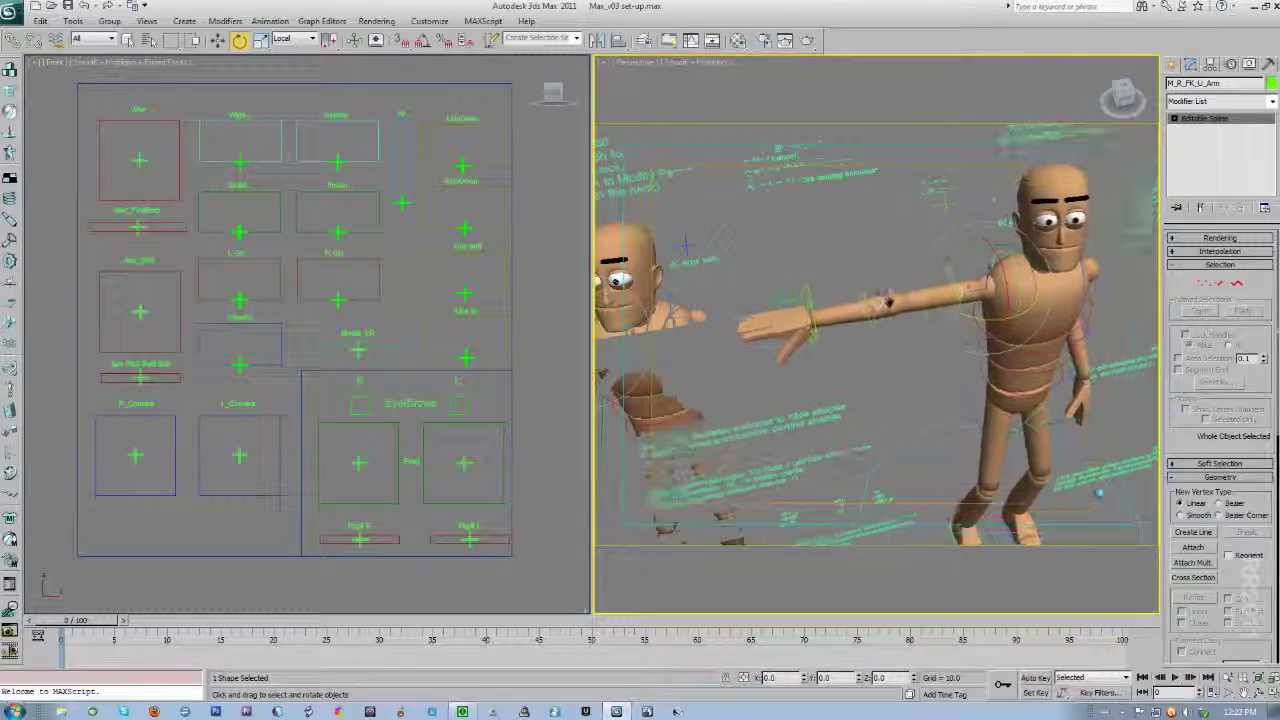
Step: Select the C_R_Arm_IKFK control above the right hand and set its FK_IK blend to 1.0
left_click(773, 300)
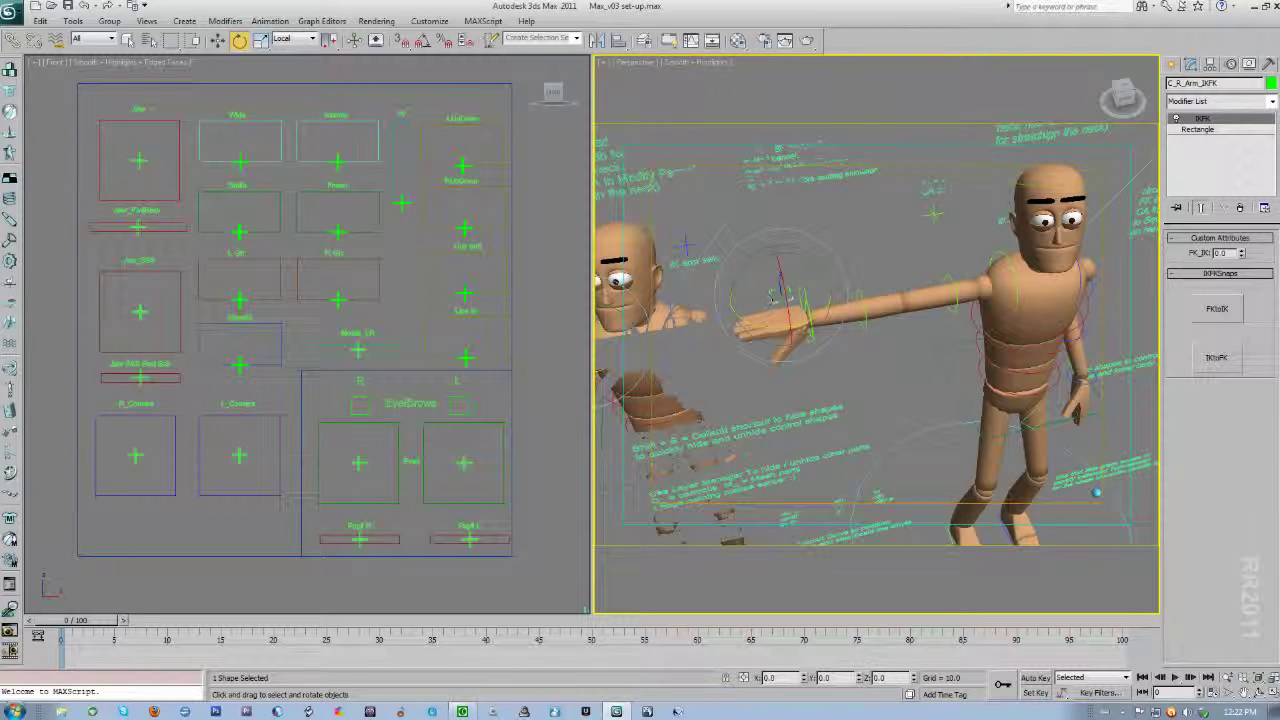
left_click(1240, 252)
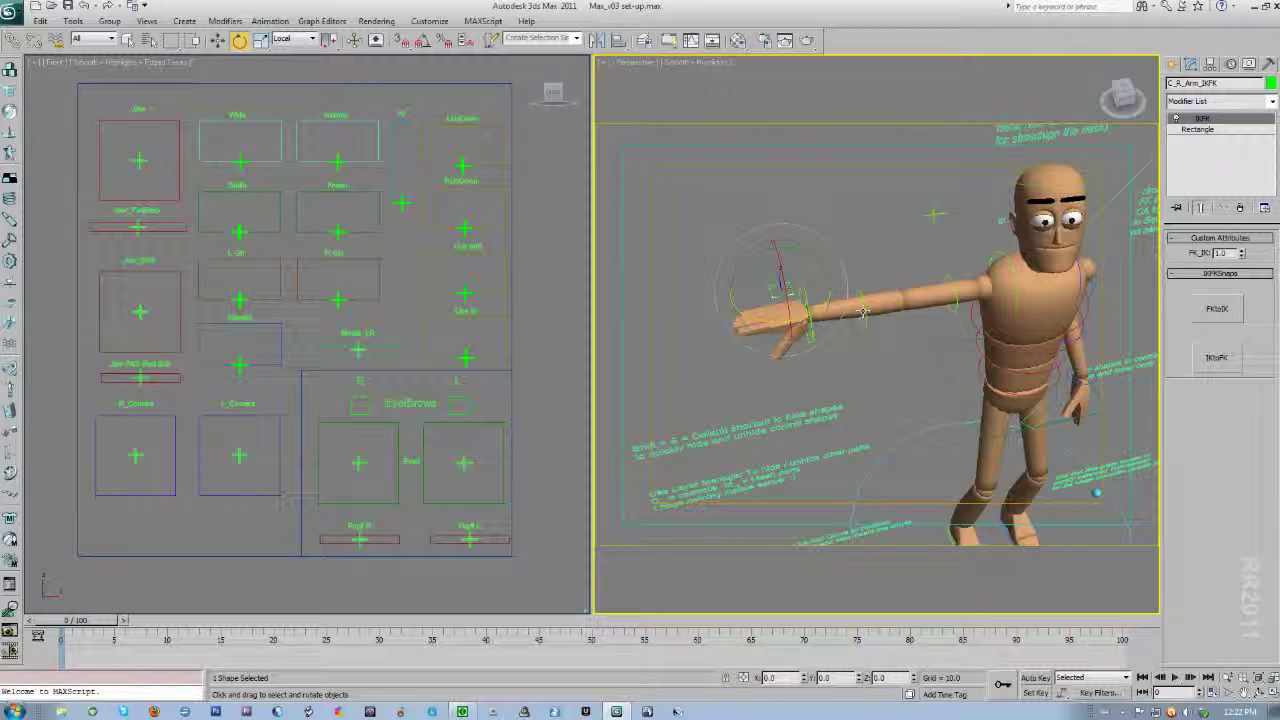
middle_click_drag(858, 360, 894, 354, "alt")
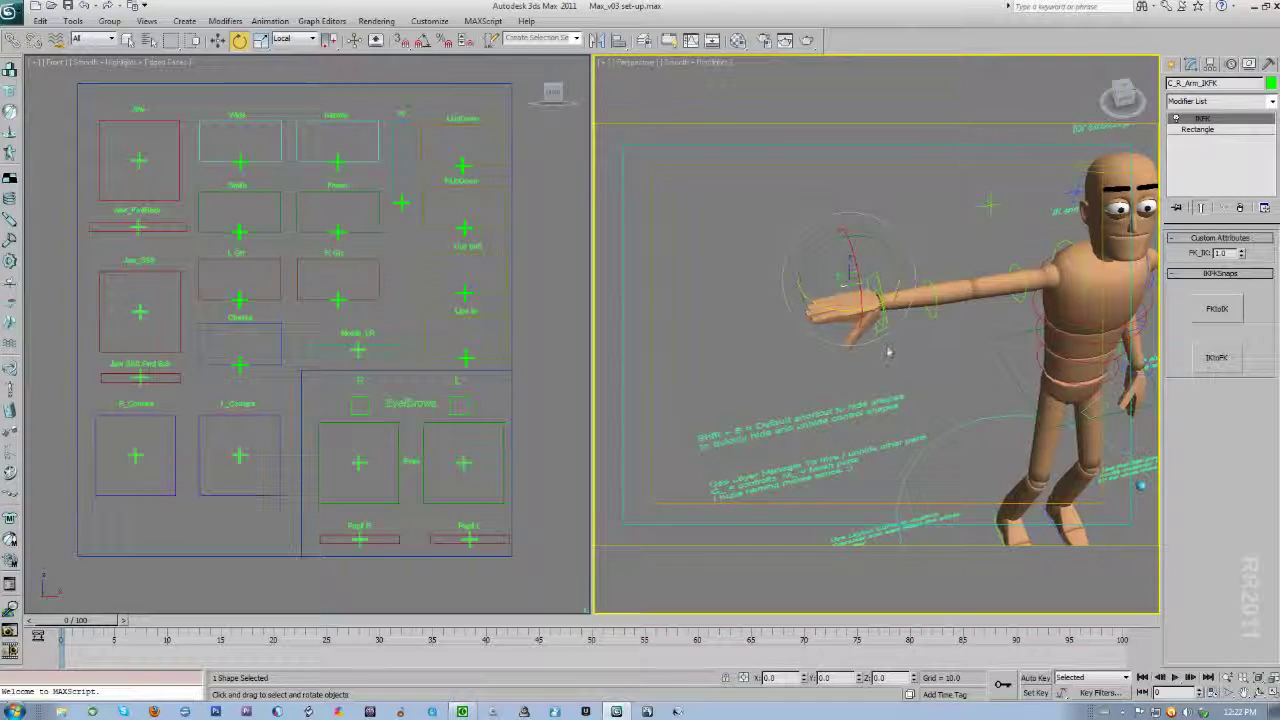
Step: Select the M_R_IK_Hand_Parent control and move the right hand down beside the hip so the arm follows
left_click(880, 322)
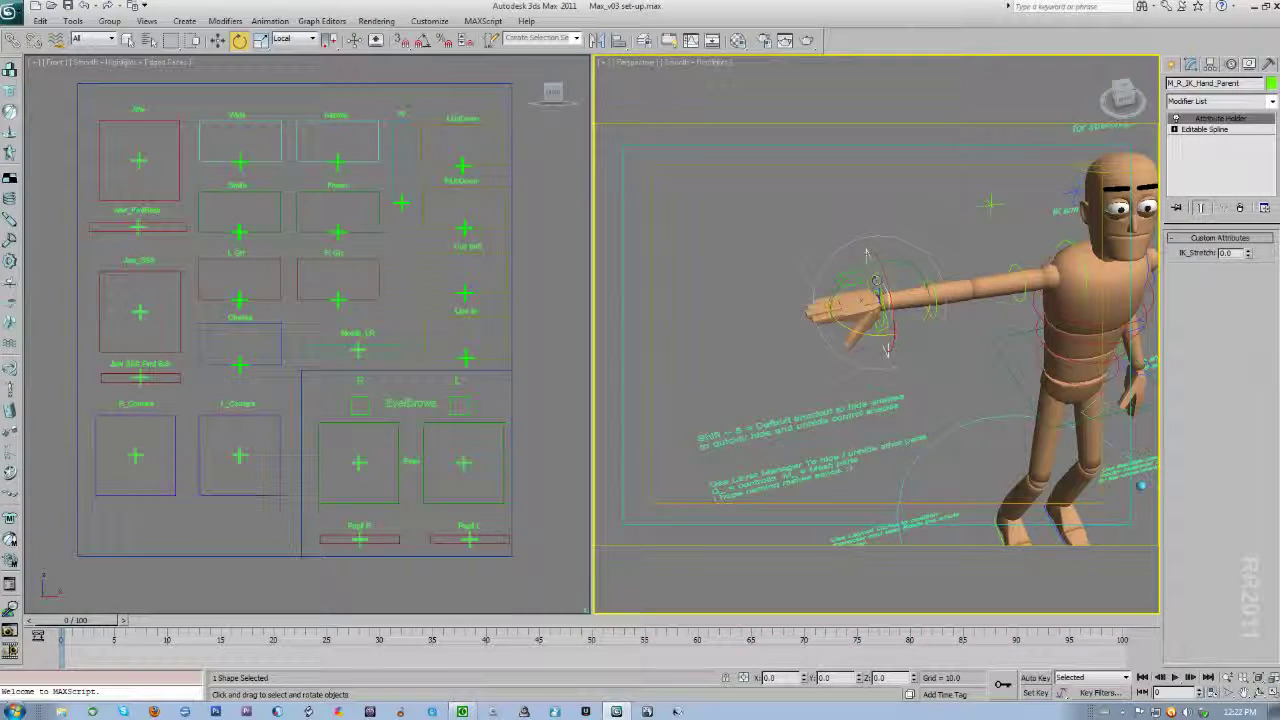
right_click(886, 292)
left_click(905, 306)
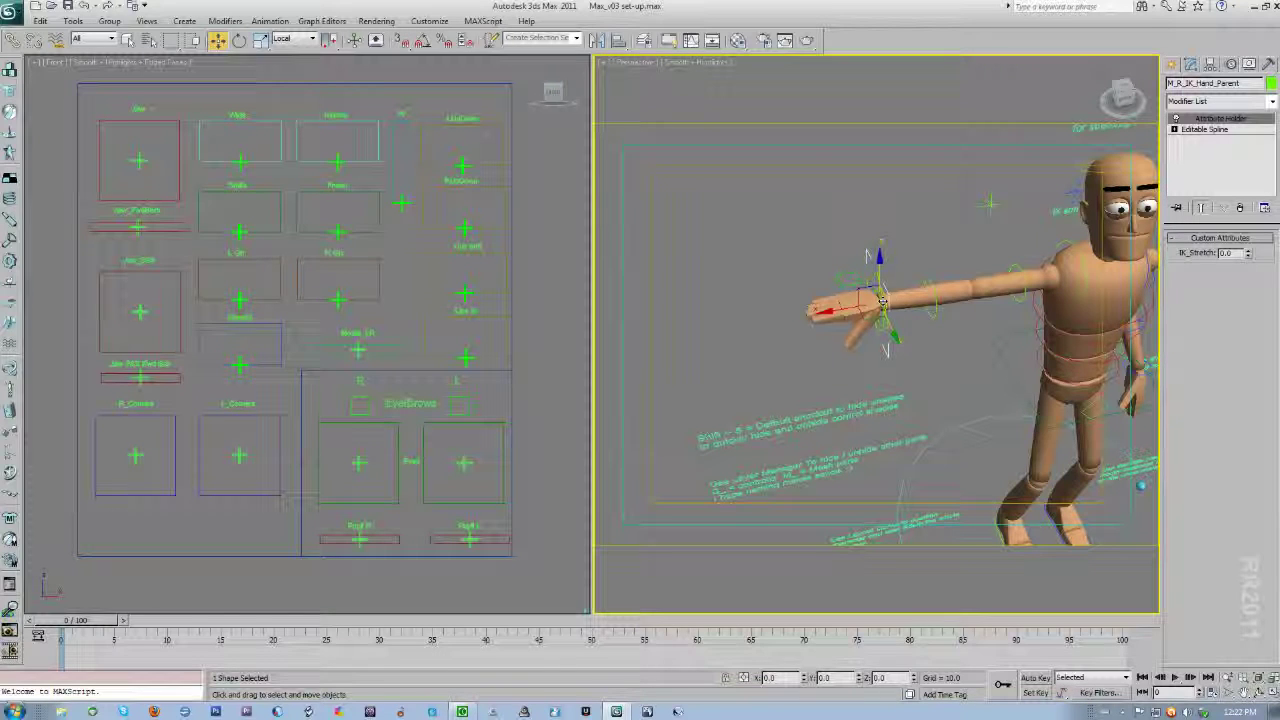
left_click_drag(882, 300, 1006, 294)
middle_click_drag(995, 376, 1012, 372, "alt")
left_click_drag(999, 372, 987, 395)
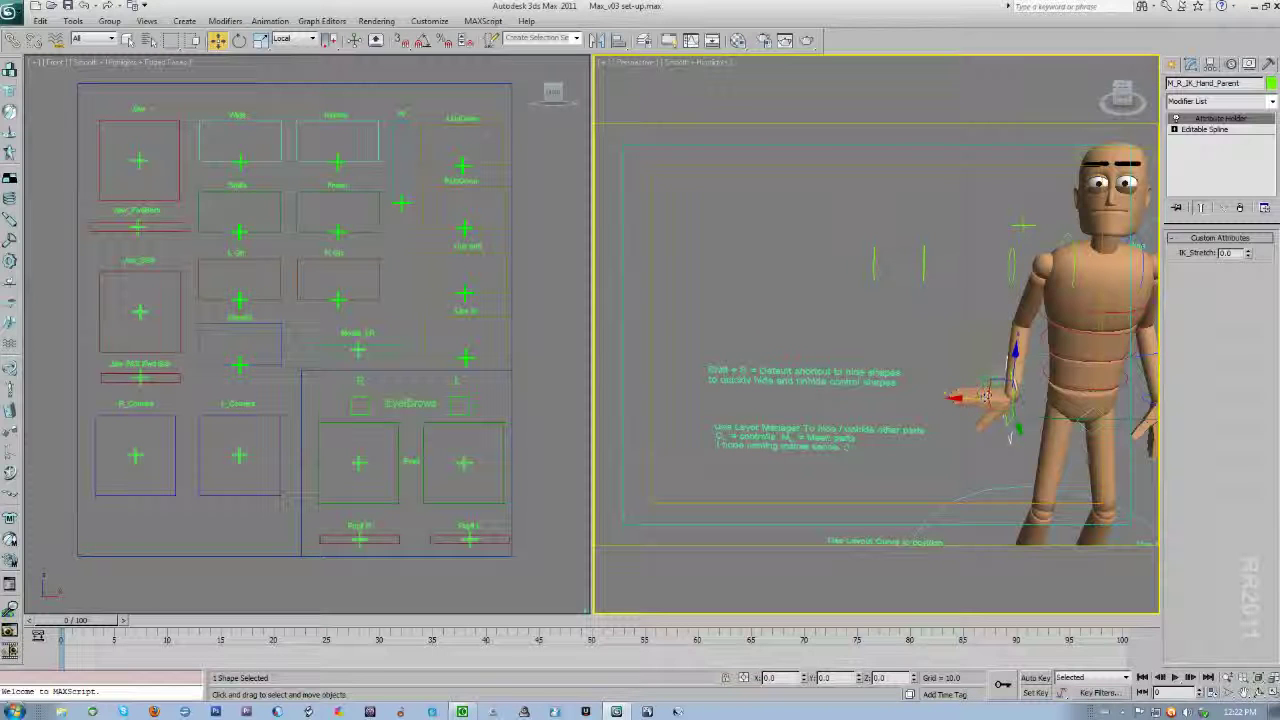
Step: Rotate the M_R_IK_Hand_Parent control so the right hand points down toward the floor
right_click(989, 384)
left_click(1010, 418)
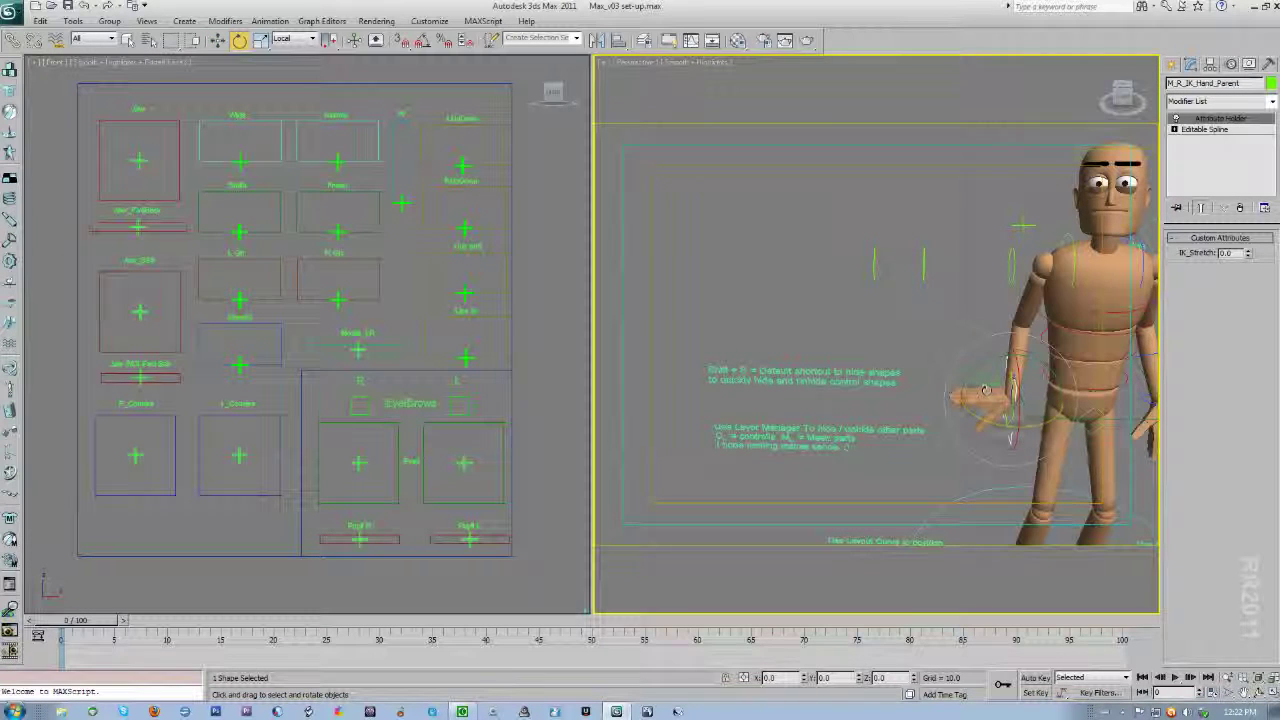
left_click_drag(956, 408, 949, 440)
middle_click_drag(949, 440, 779, 279, "alt")
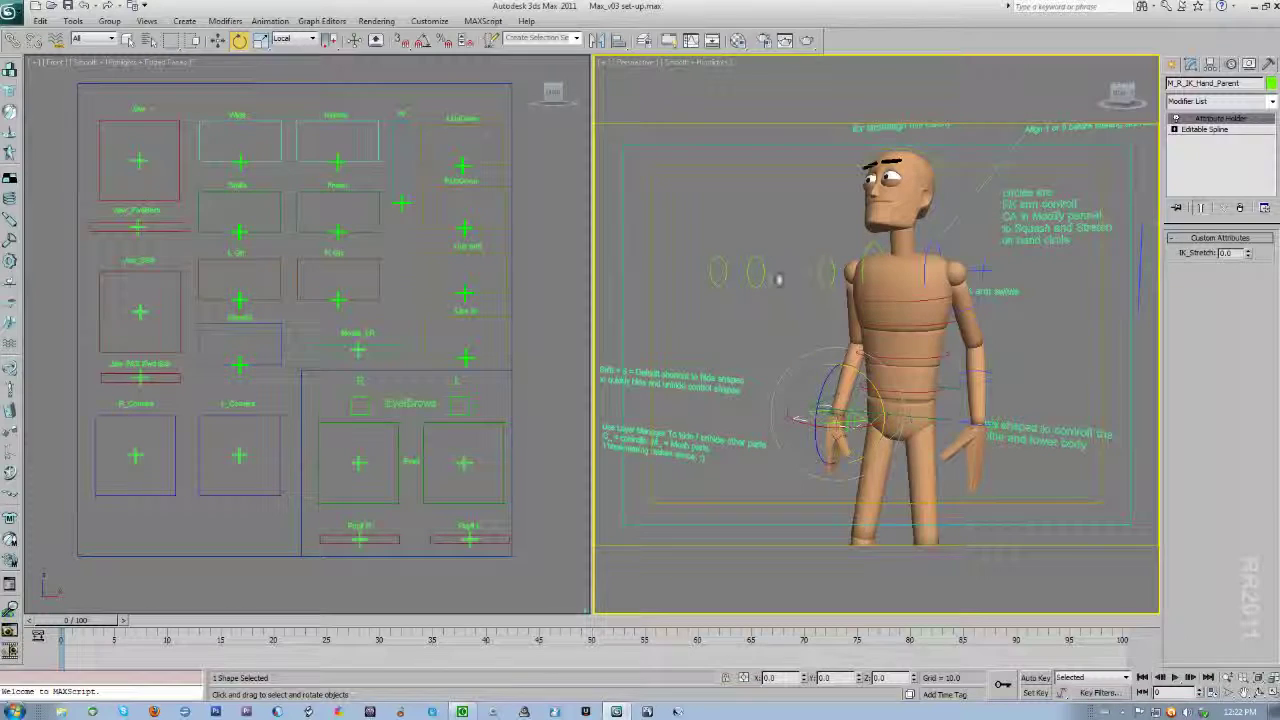
Step: Select the left upper arm's FK control and rotate it to swing the left arm out from the body
middle_click_drag(768, 315, 900, 410, "alt")
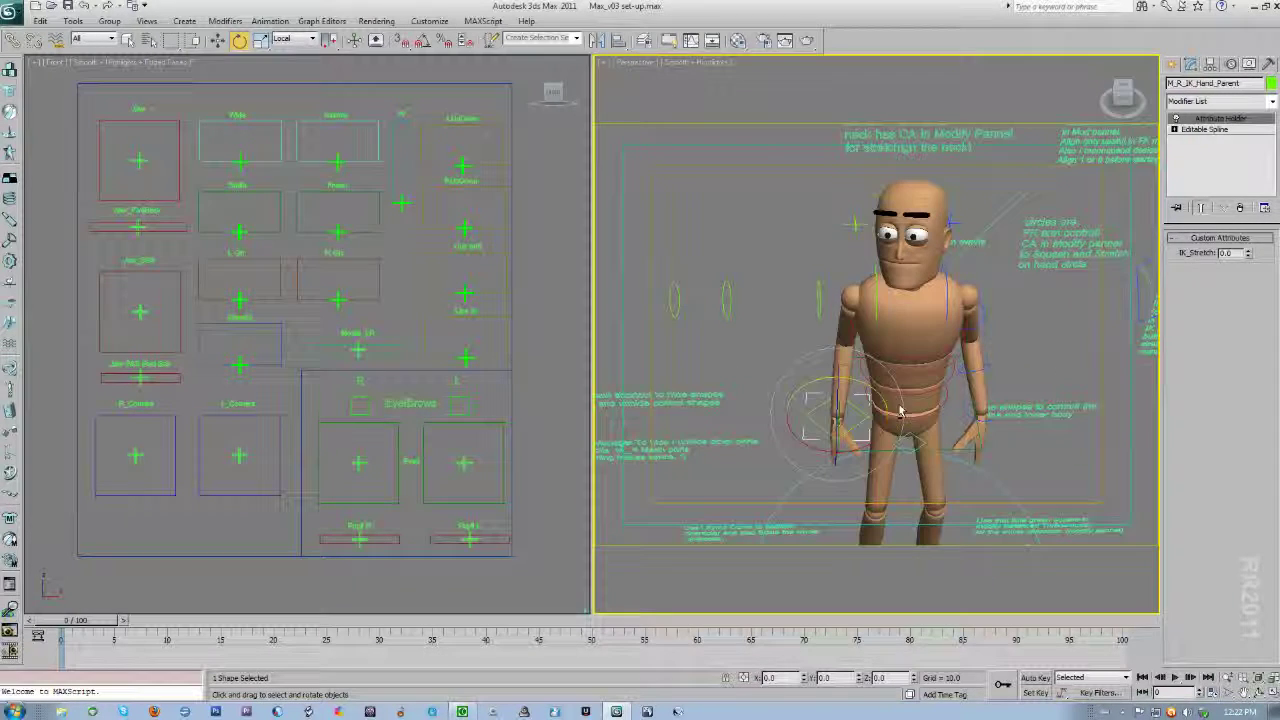
left_click(981, 320)
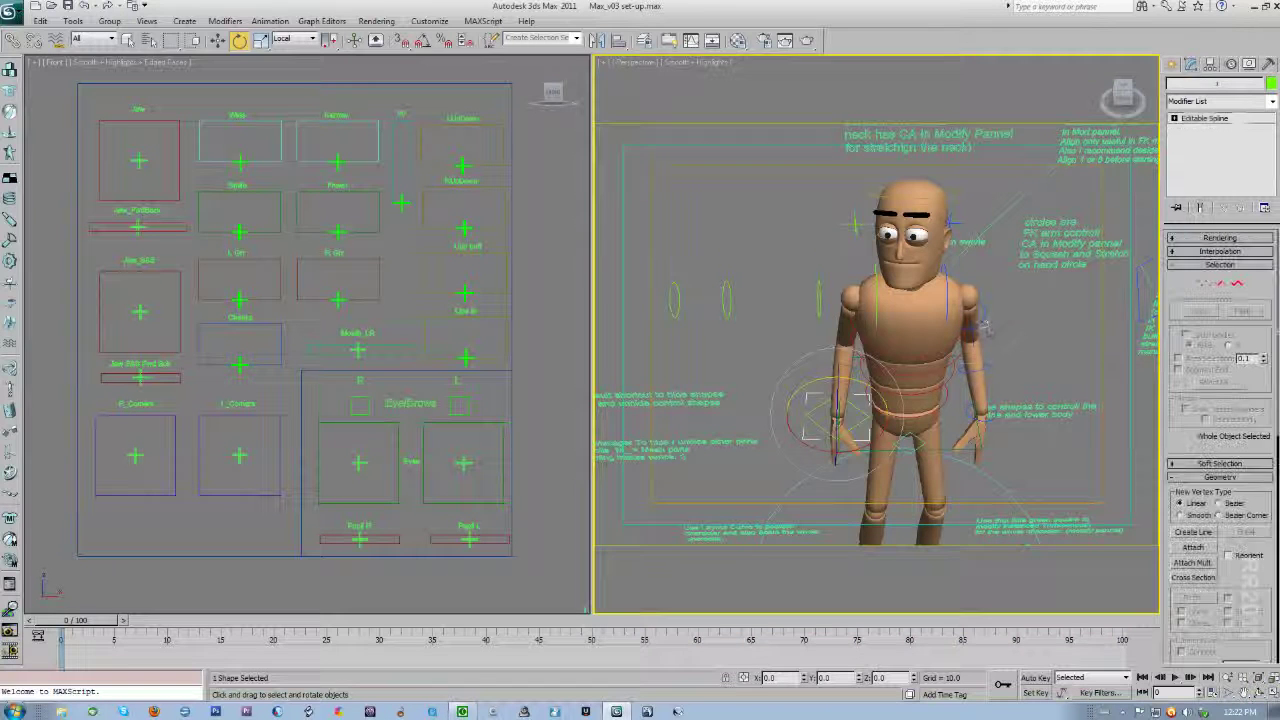
left_click_drag(983, 269, 988, 305)
Step: Move the M_R_IK_Hand_Parent control outward and slightly up to bring the right hand away from the hip
left_click(811, 415)
right_click(860, 408)
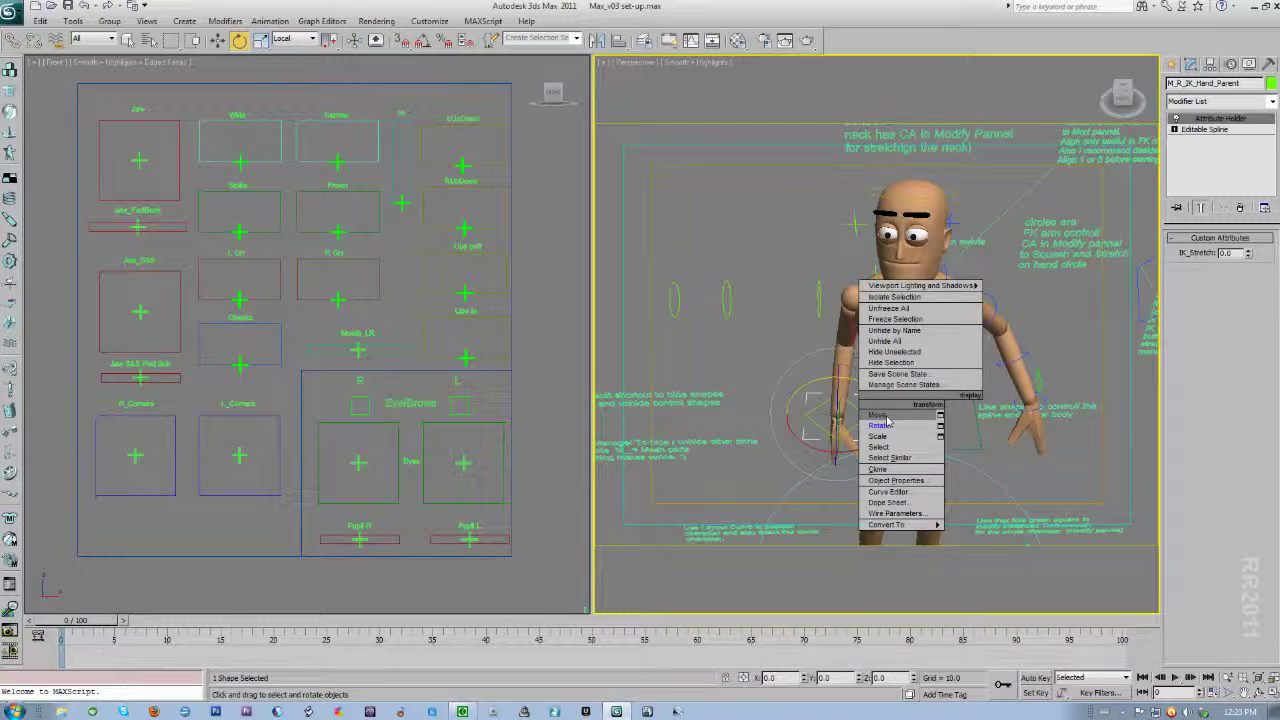
left_click(884, 416)
left_click_drag(818, 416, 787, 397)
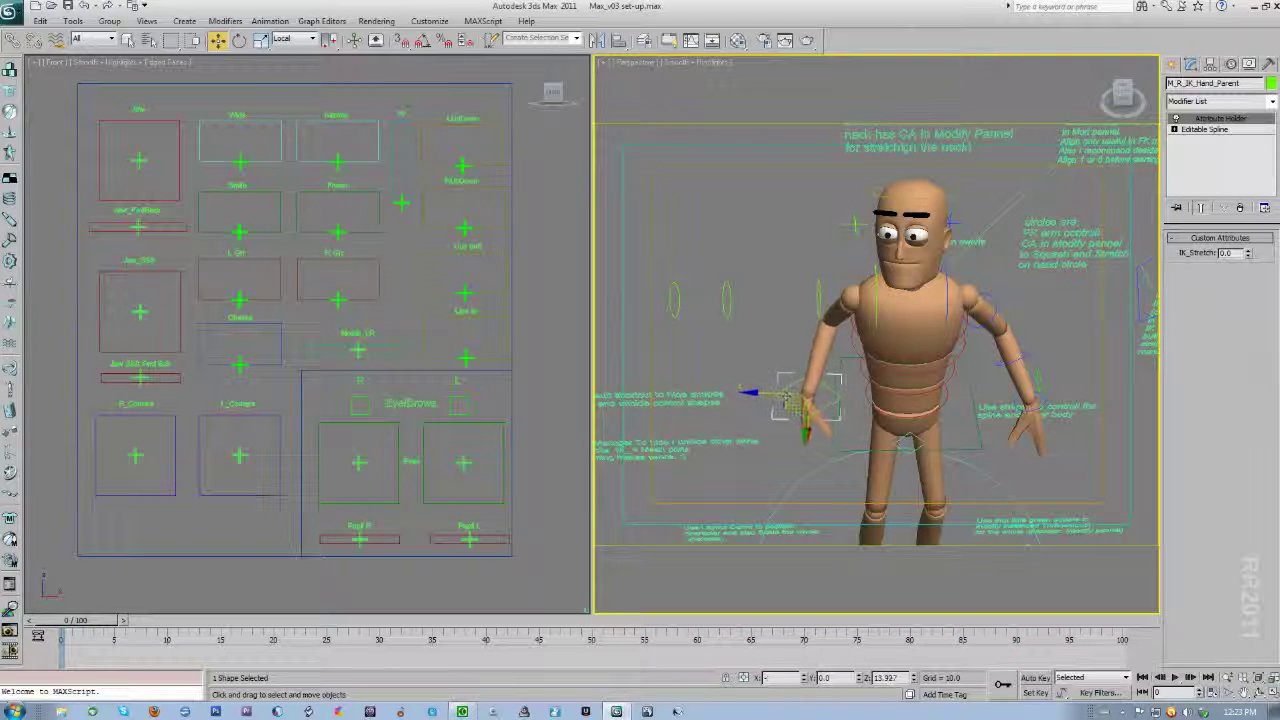
middle_click_drag(790, 395, 830, 400, "alt")
left_click(958, 298)
key("e")
left_click(817, 405)
key("w")
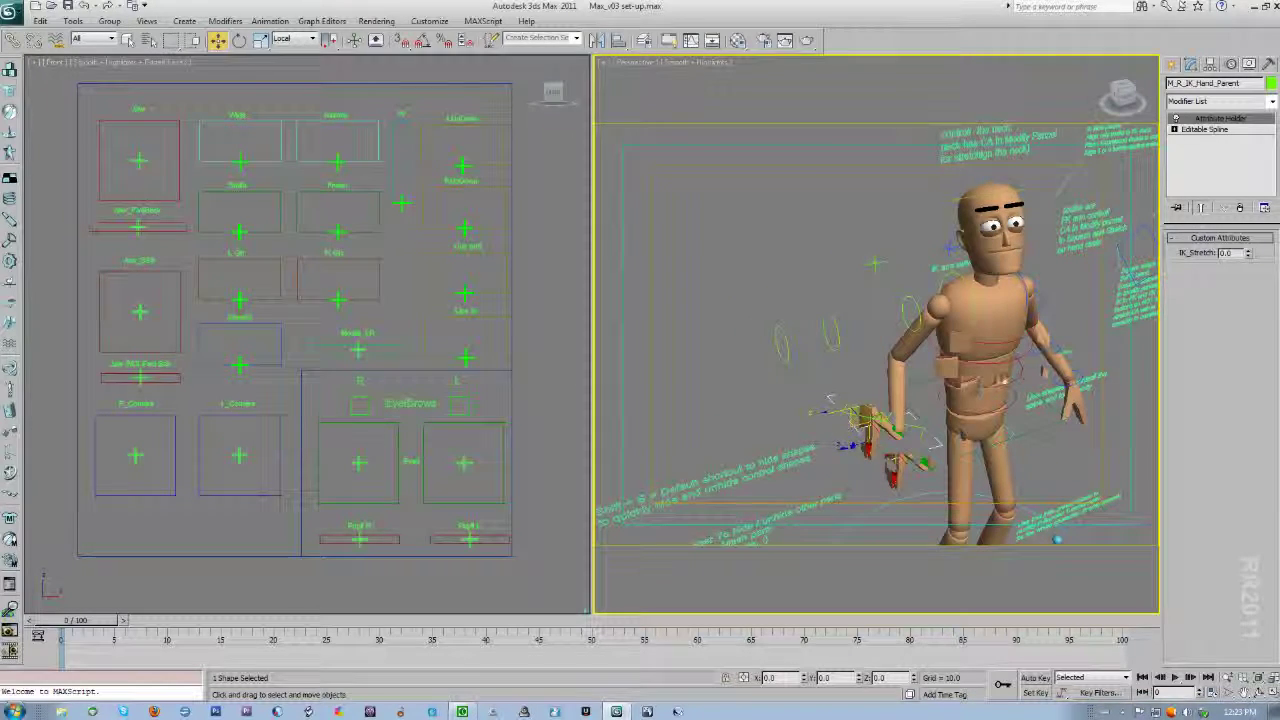
Step: Select the M_R_Clavicle control at the right shoulder and try moving it to shift the shoulder
middle_click_drag(1024, 322, 948, 338)
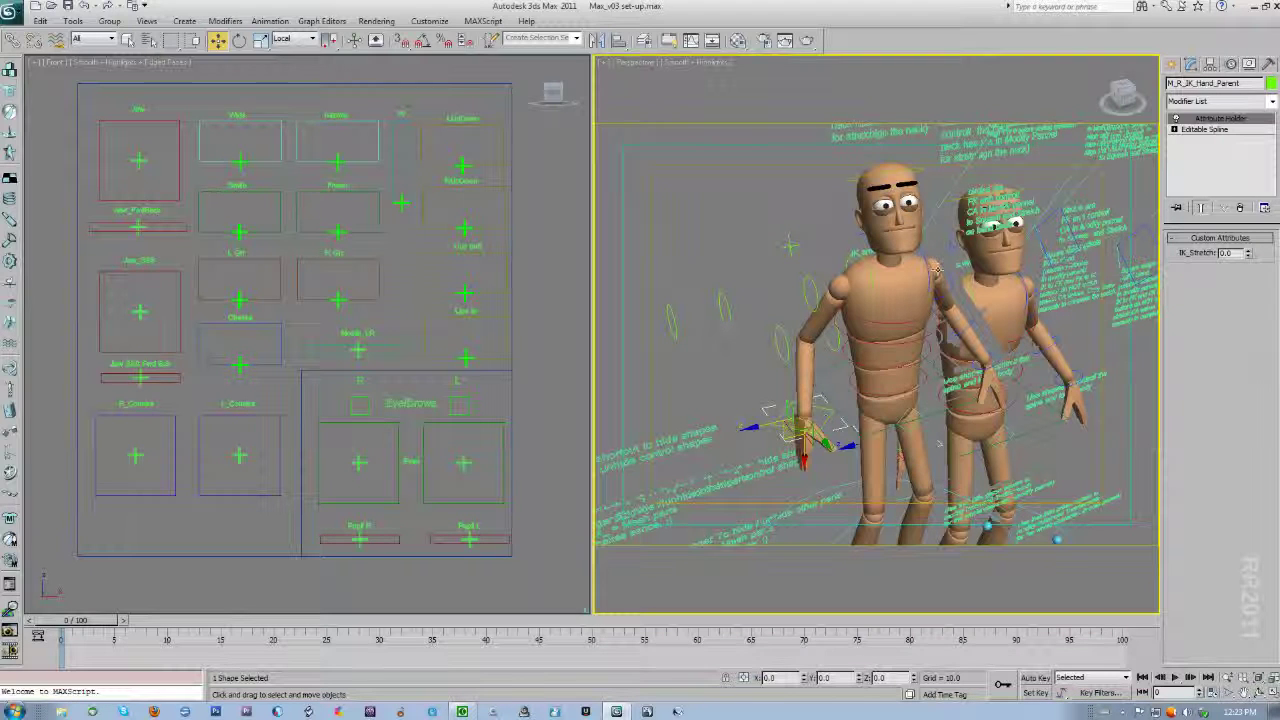
middle_click_drag(1014, 420, 1112, 422, "alt")
middle_click_drag(996, 405, 960, 325, "alt")
left_click(960, 325)
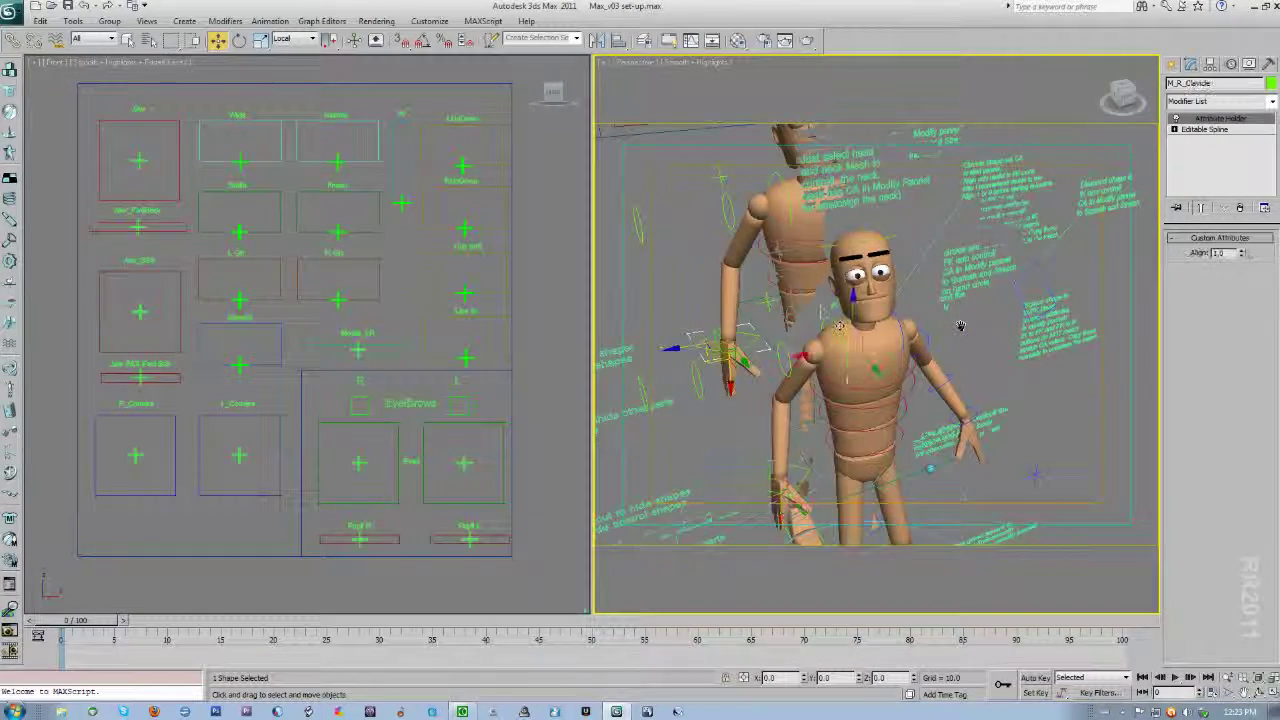
left_click(838, 325)
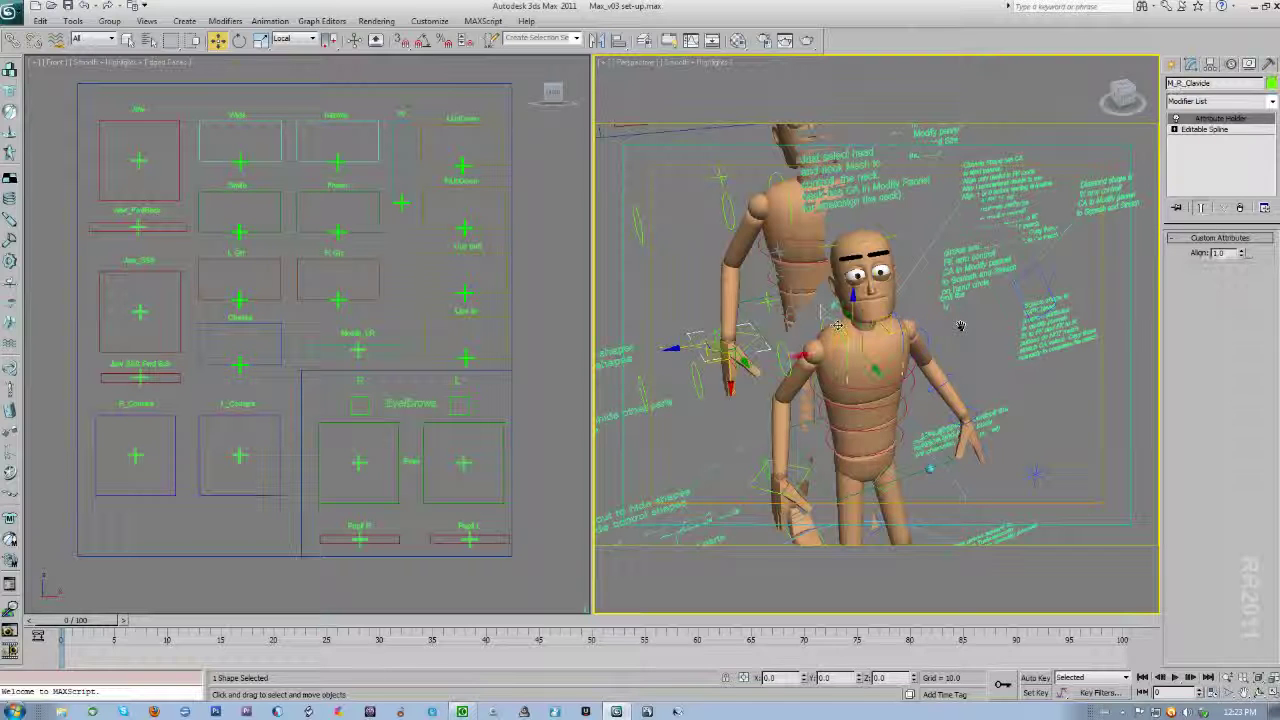
left_click_drag(854, 318, 854, 322)
left_click_drag(855, 317, 830, 324)
Step: Select the M_L_Clavicle control and try moving the left shoulder up and down
left_click(903, 326)
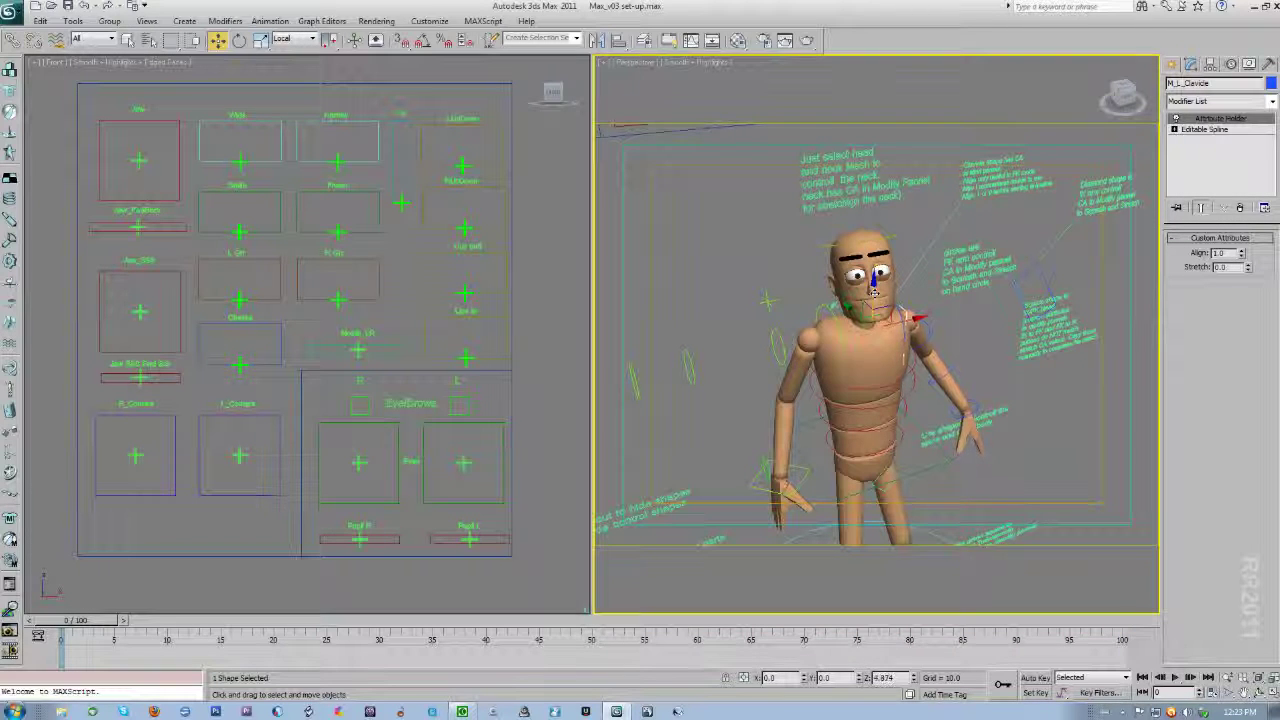
middle_click_drag(930, 402, 890, 300, "alt")
left_click_drag(892, 300, 891, 313)
middle_click_drag(891, 313, 888, 377, "alt")
left_click_drag(885, 382, 884, 376)
middle_click_drag(884, 376, 955, 482)
Step: Select the C_TurboSmooth control near the feet and toggle its TurboSmooth iterations between 0 and 1, finishing at 1
left_click(962, 406)
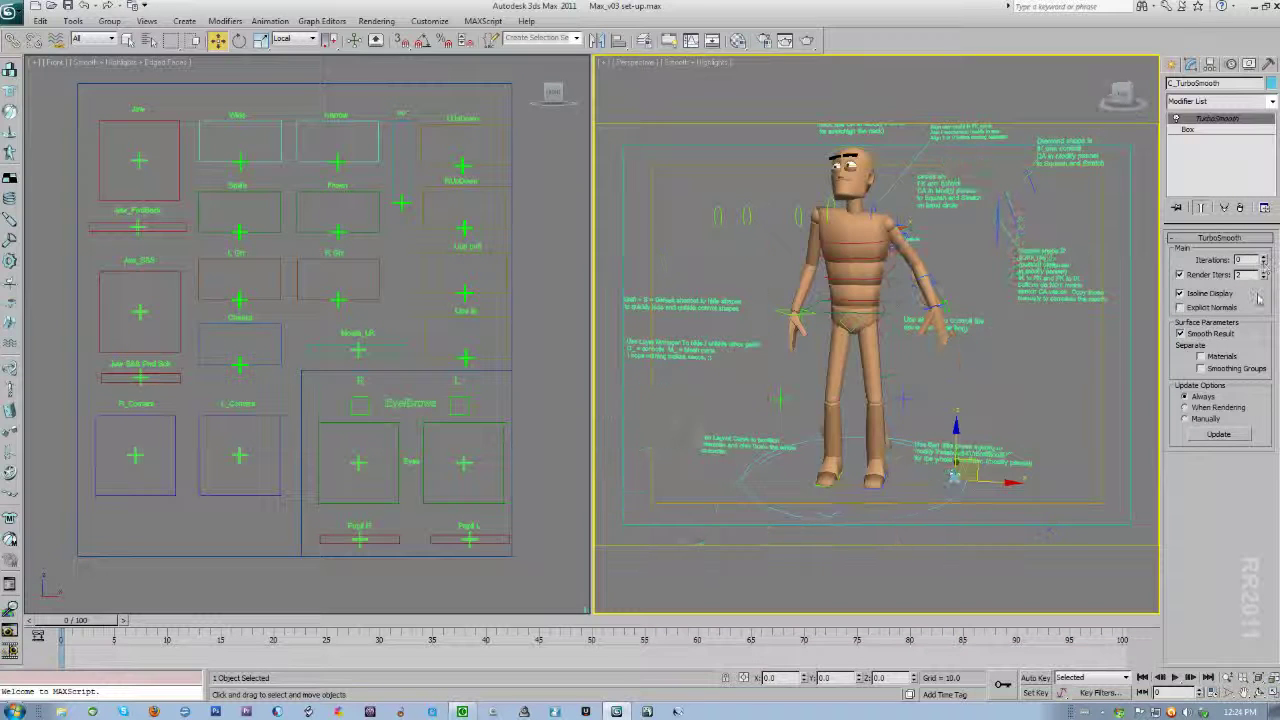
left_click(1263, 258)
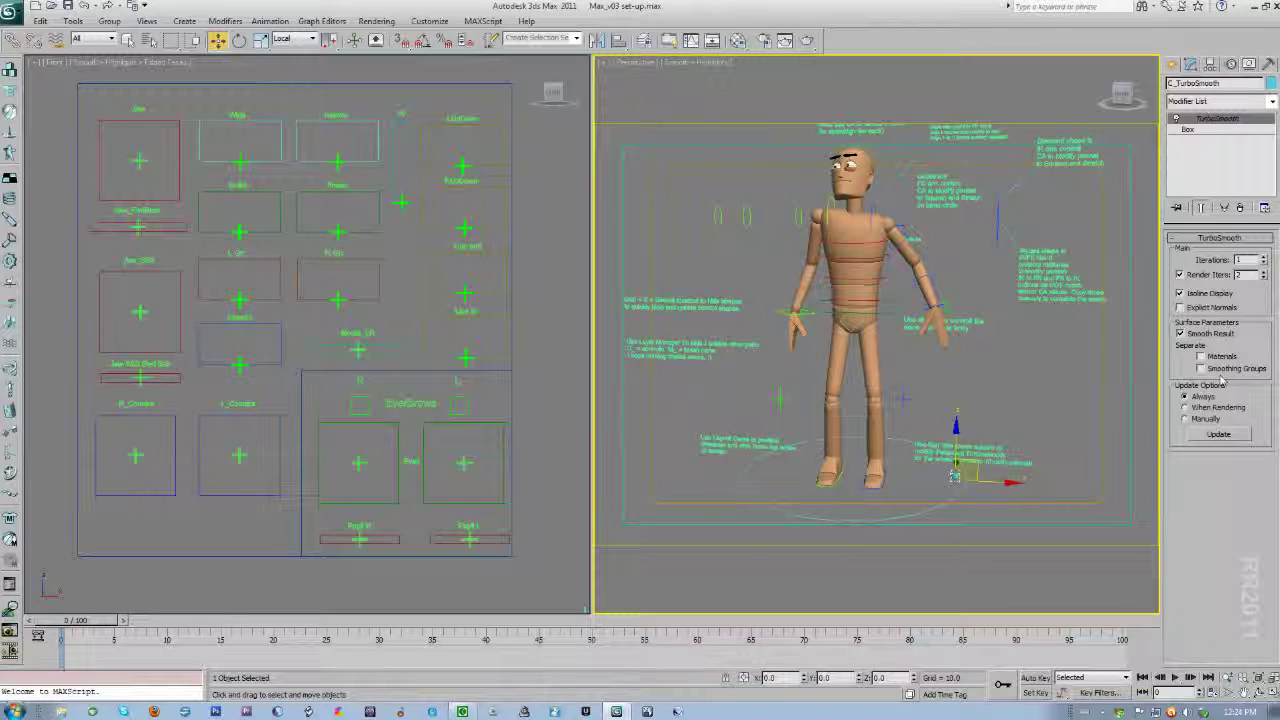
middle_click_drag(803, 340, 990, 386)
middle_click_drag(990, 386, 945, 358)
left_click(1264, 263)
mouse_move(862, 342)
middle_mouse_down("alt")
mouse_move(930, 388)
mouse_move(920, 403)
mouse_move(937, 400)
mouse_move(903, 446)
mouse_move(903, 399)
mouse_move(985, 403)
mouse_move(974, 403)
middle_mouse_up("alt")
left_click(1264, 257)
middle_click_drag(781, 441, 777, 417)
scroll(737, 378, "up", 2)
mouse_move(735, 378)
middle_mouse_down("alt")
mouse_move(800, 377)
mouse_move(766, 446)
mouse_move(792, 440)
middle_mouse_up("alt")
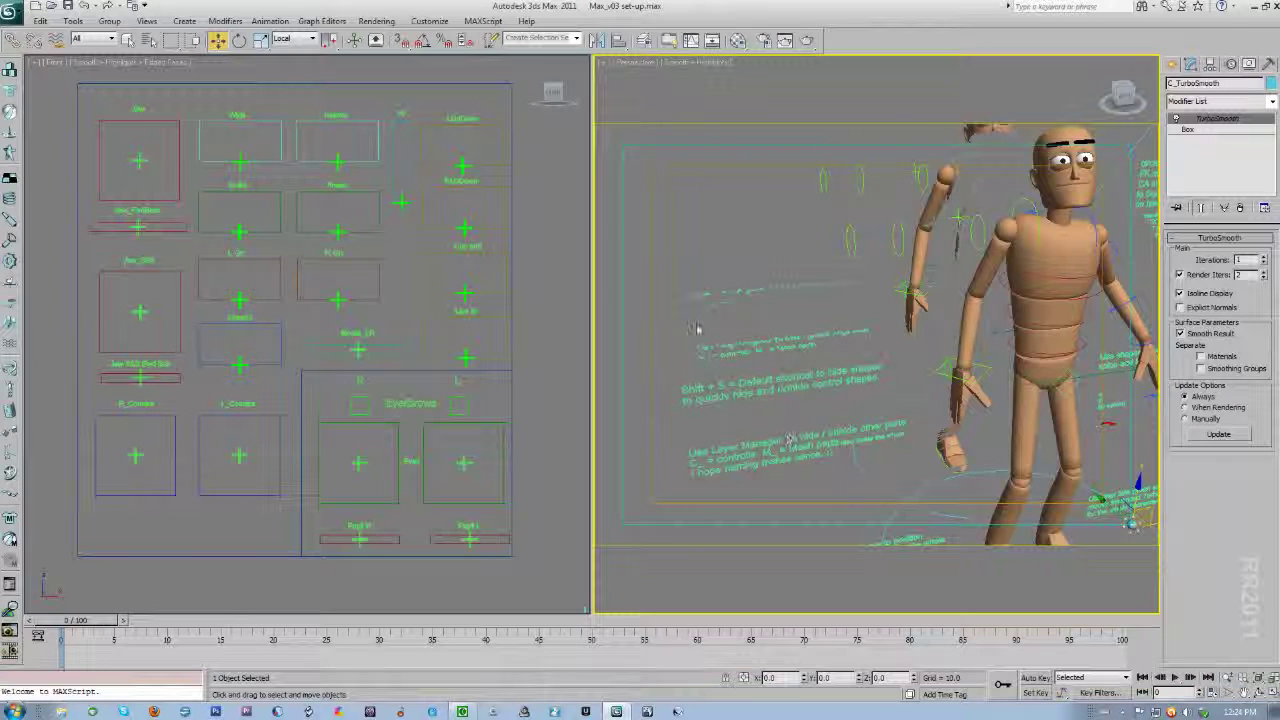
Step: Open the layer manager, enlarge it slightly, and try toggling the visibility of the Crap_To_Hide layer, leaving it hidden
left_click(645, 41)
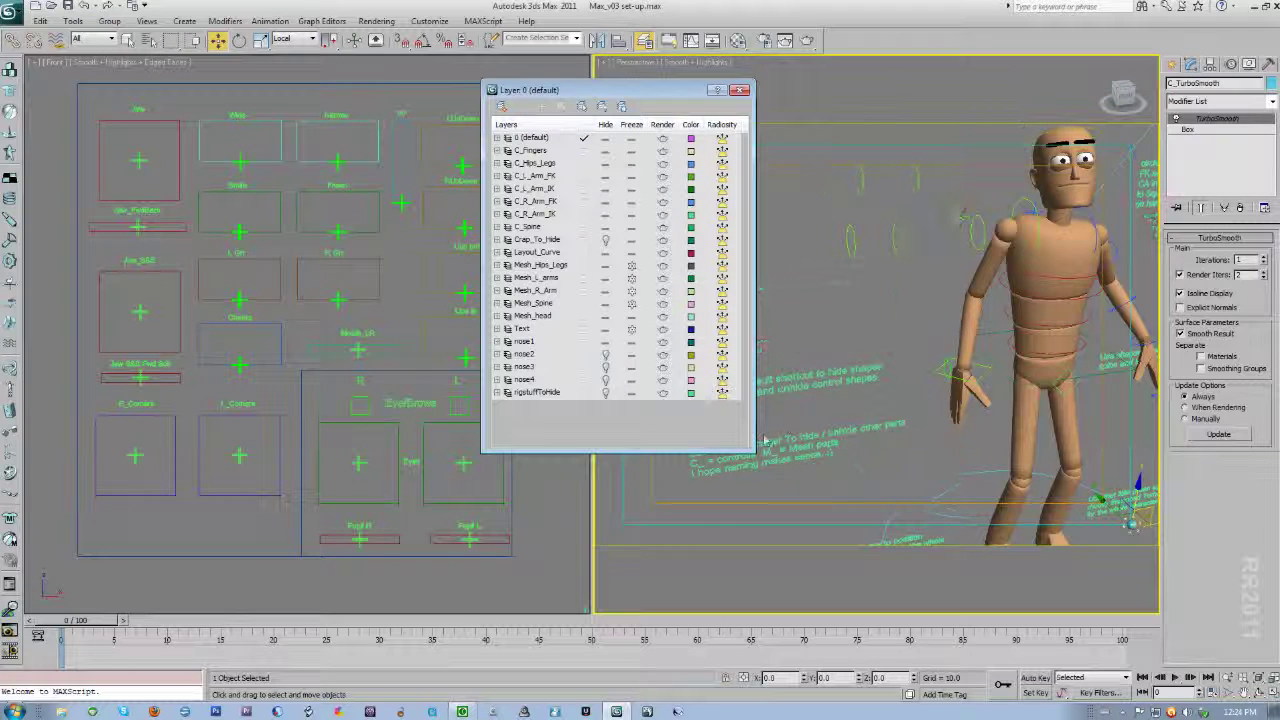
mouse_move(745, 448)
left_mouse_down()
mouse_move(751, 423)
mouse_move(763, 456)
left_mouse_up()
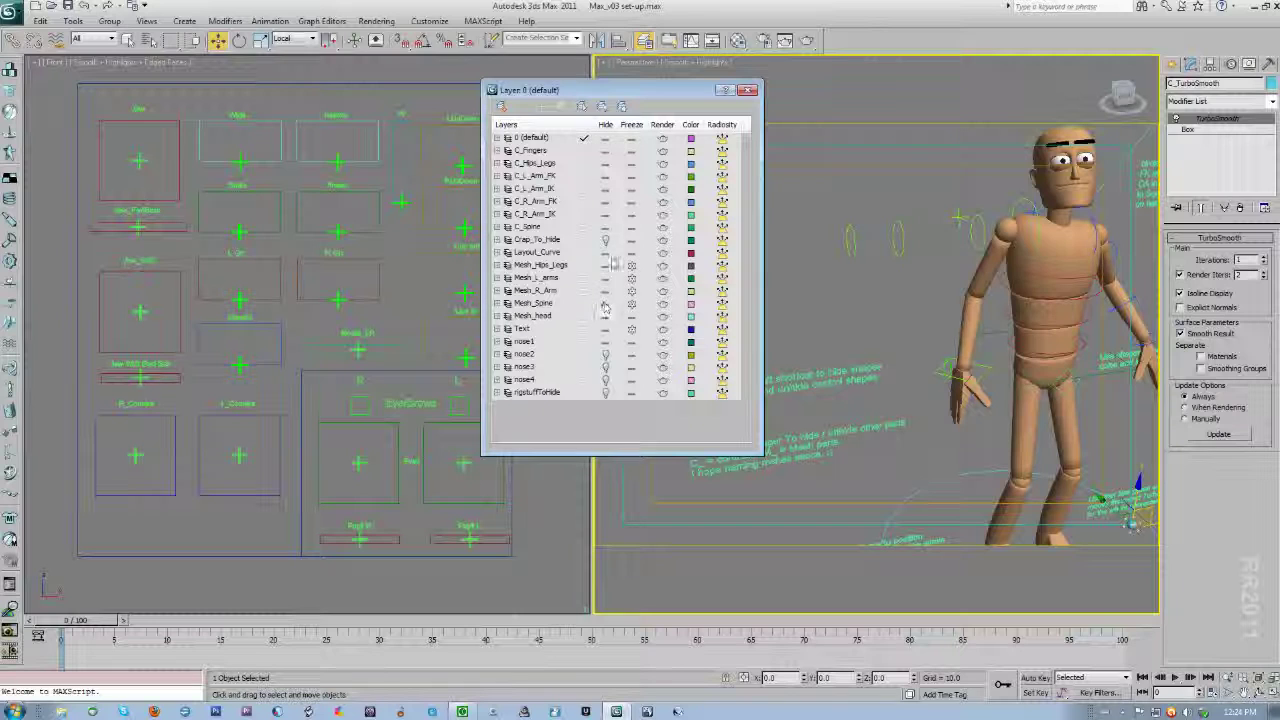
left_click(606, 241)
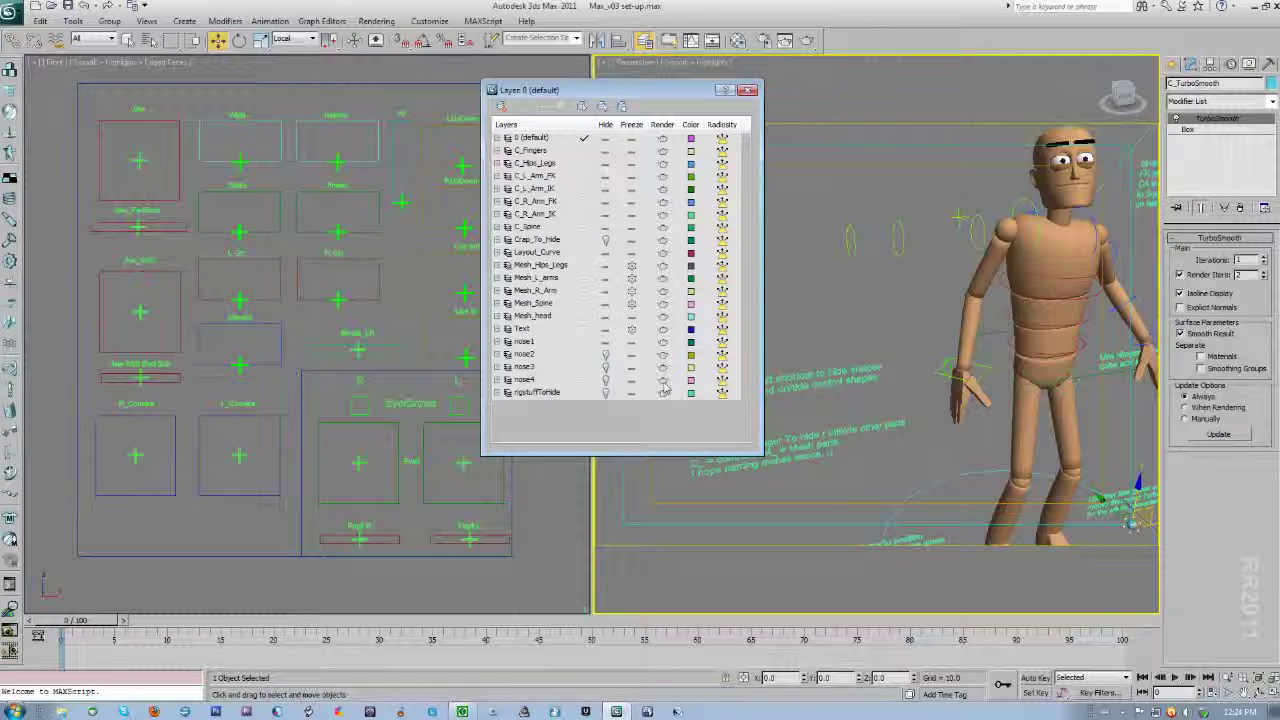
left_click(606, 241)
left_click(605, 241)
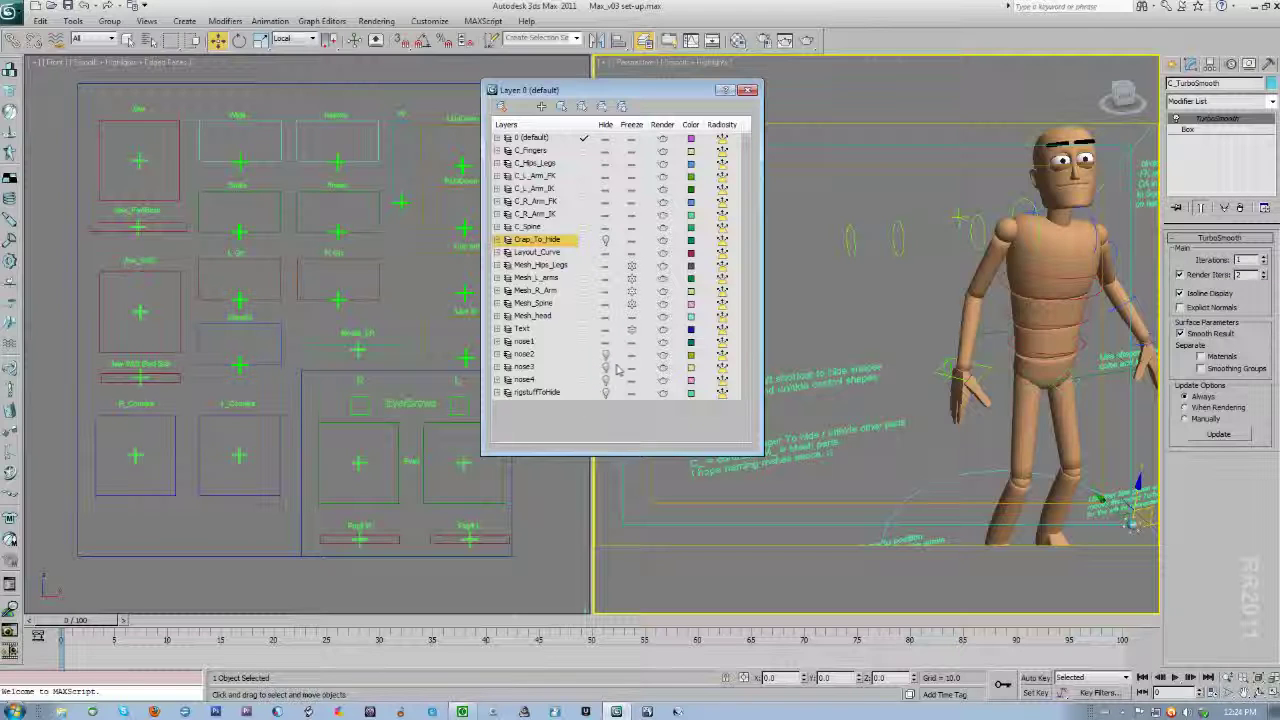
Step: Swap the character's nose by hiding the nose1 layer and showing the nose2 layer
left_click(605, 380)
left_click(605, 342)
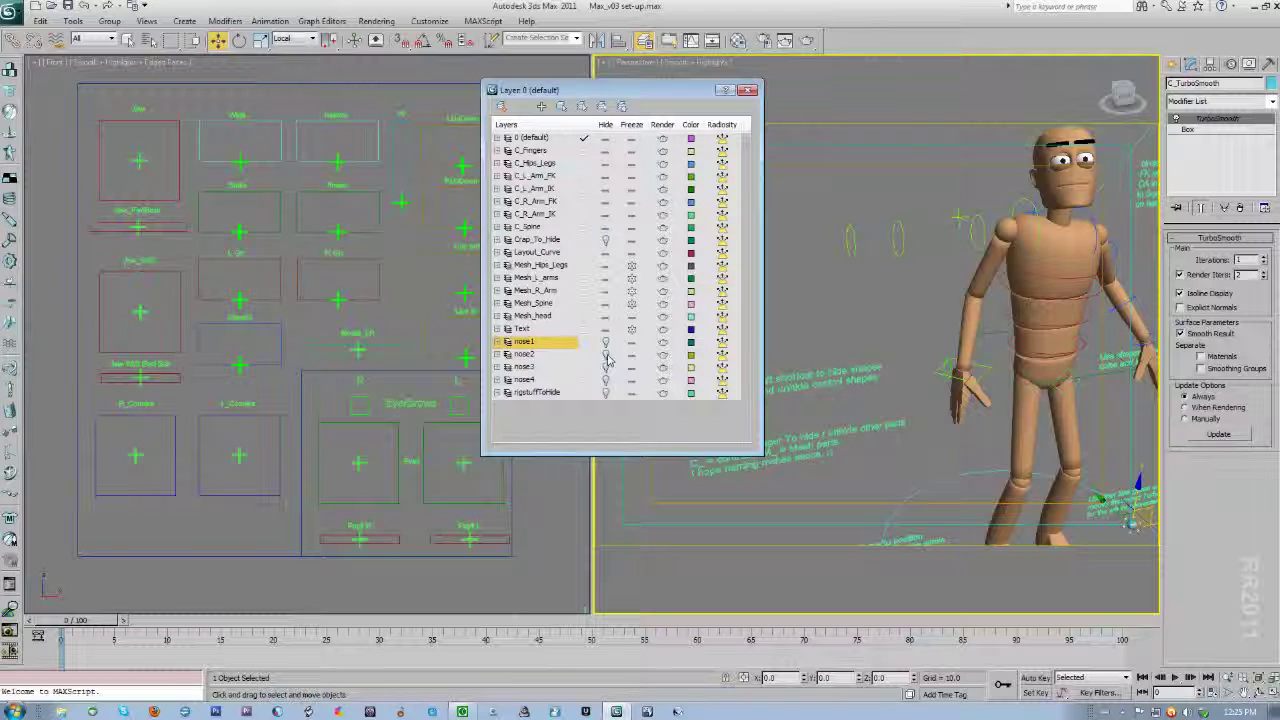
left_click(605, 355)
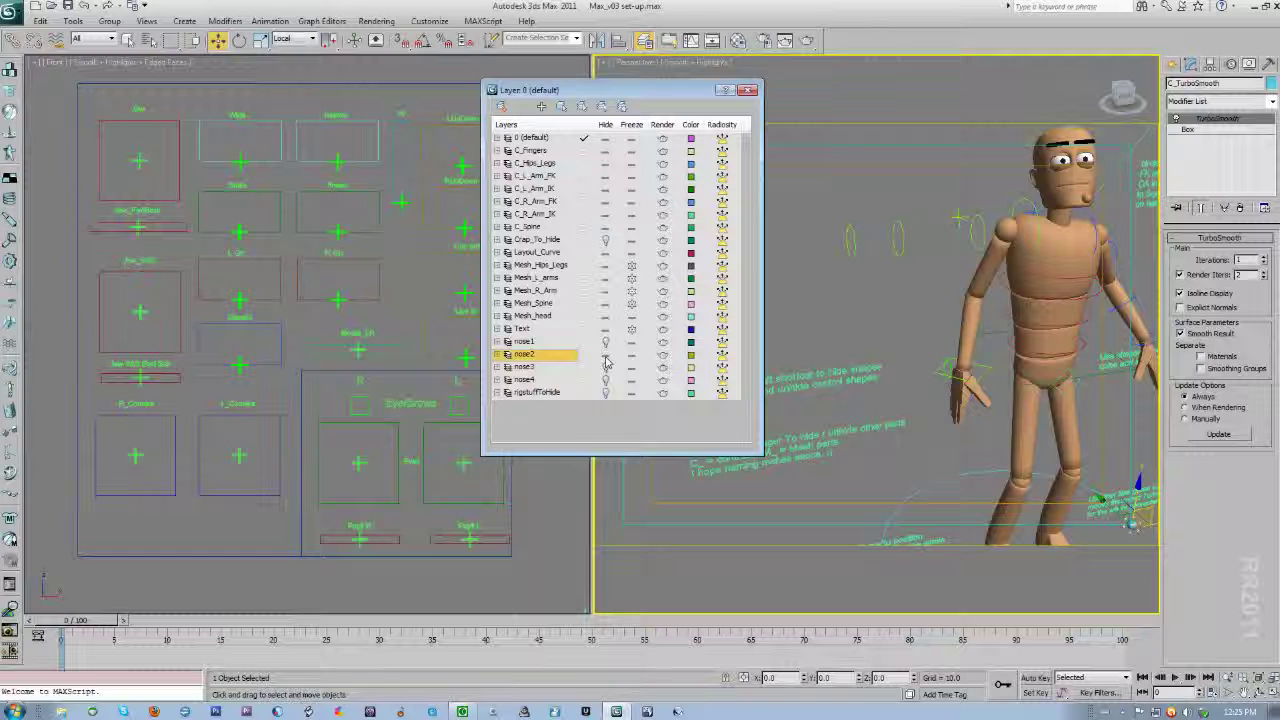
Step: Select the nose2 sphere, set the reference coordinate system to View, and move the nose up the face to sit between the eyes
left_click(1090, 172)
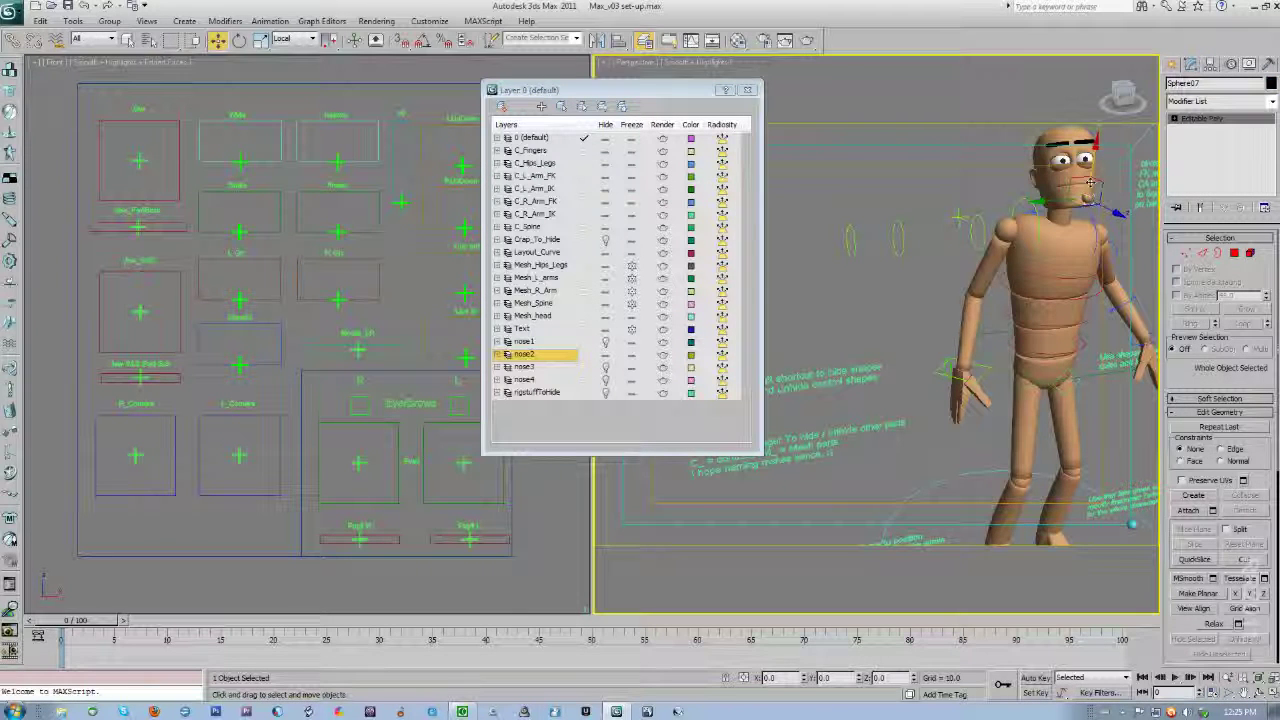
left_click_drag(1082, 177, 1080, 156)
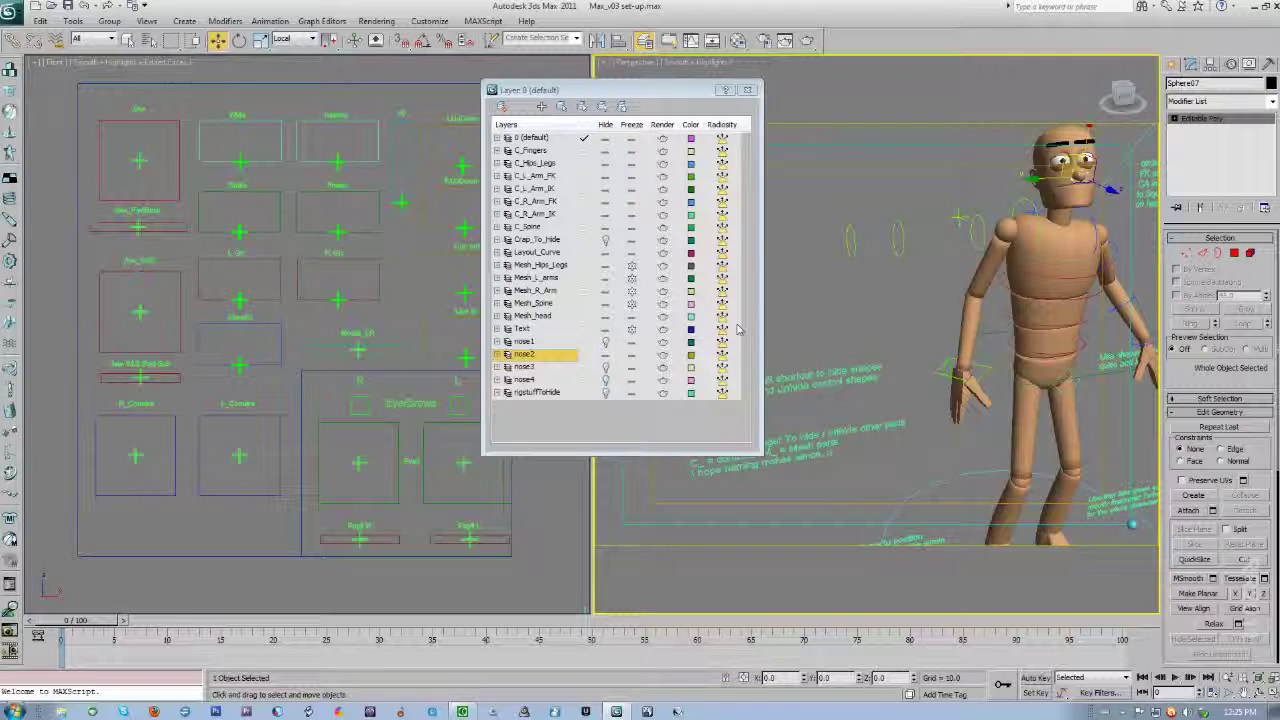
key("ctrl+z")
left_click(296, 39)
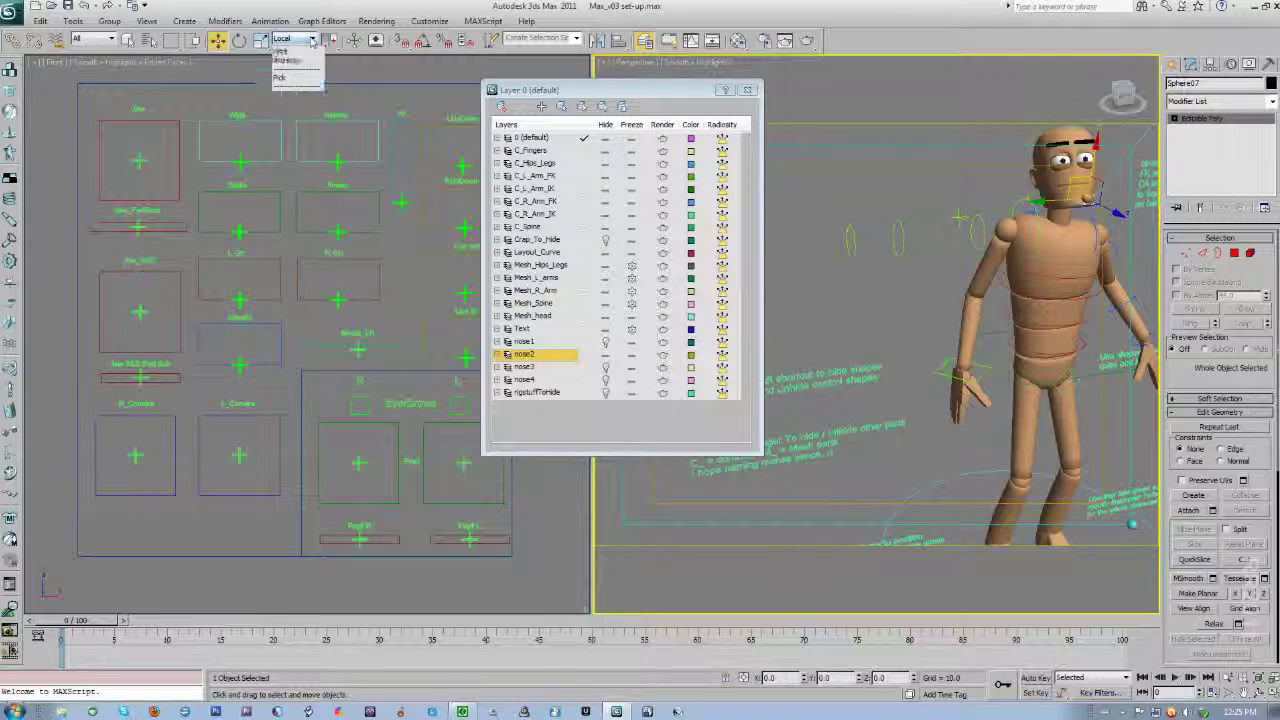
left_click(285, 52)
left_click_drag(1103, 194, 1093, 176)
middle_click_drag(1108, 270, 1055, 282, "alt")
middle_click_drag(1086, 147, 1146, 172, "alt")
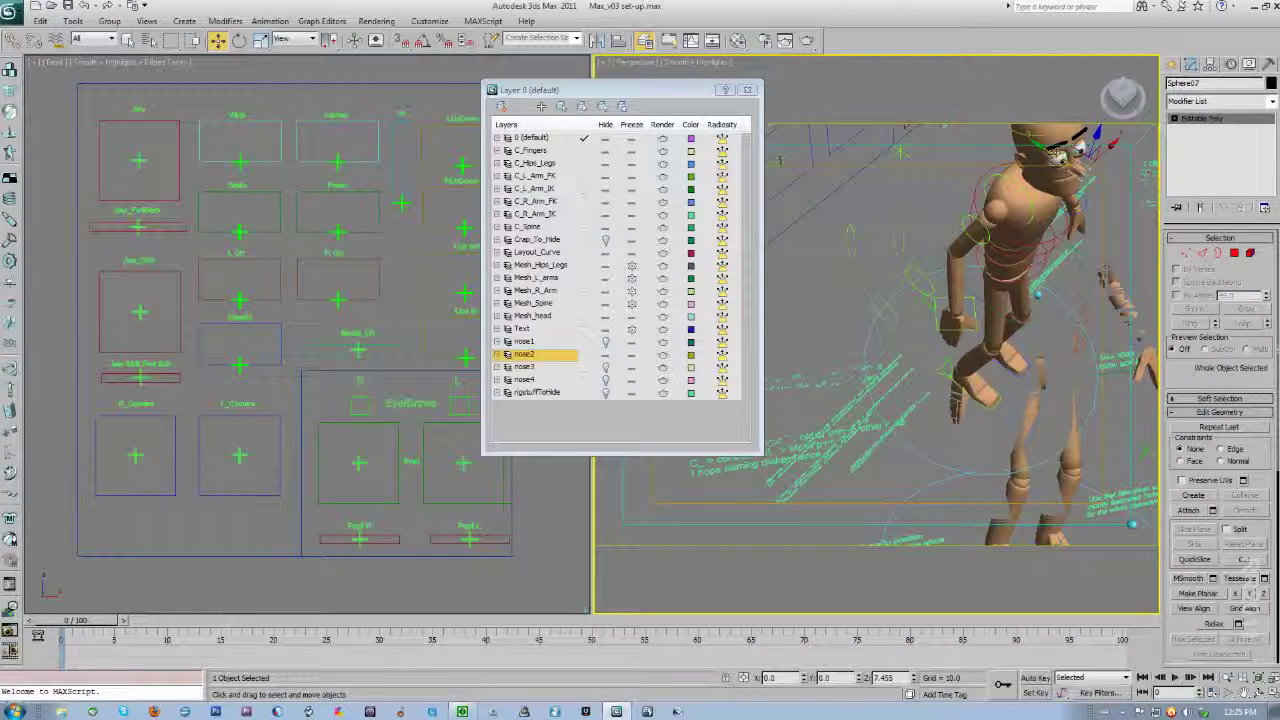
middle_click_drag(1055, 152, 1094, 160, "alt")
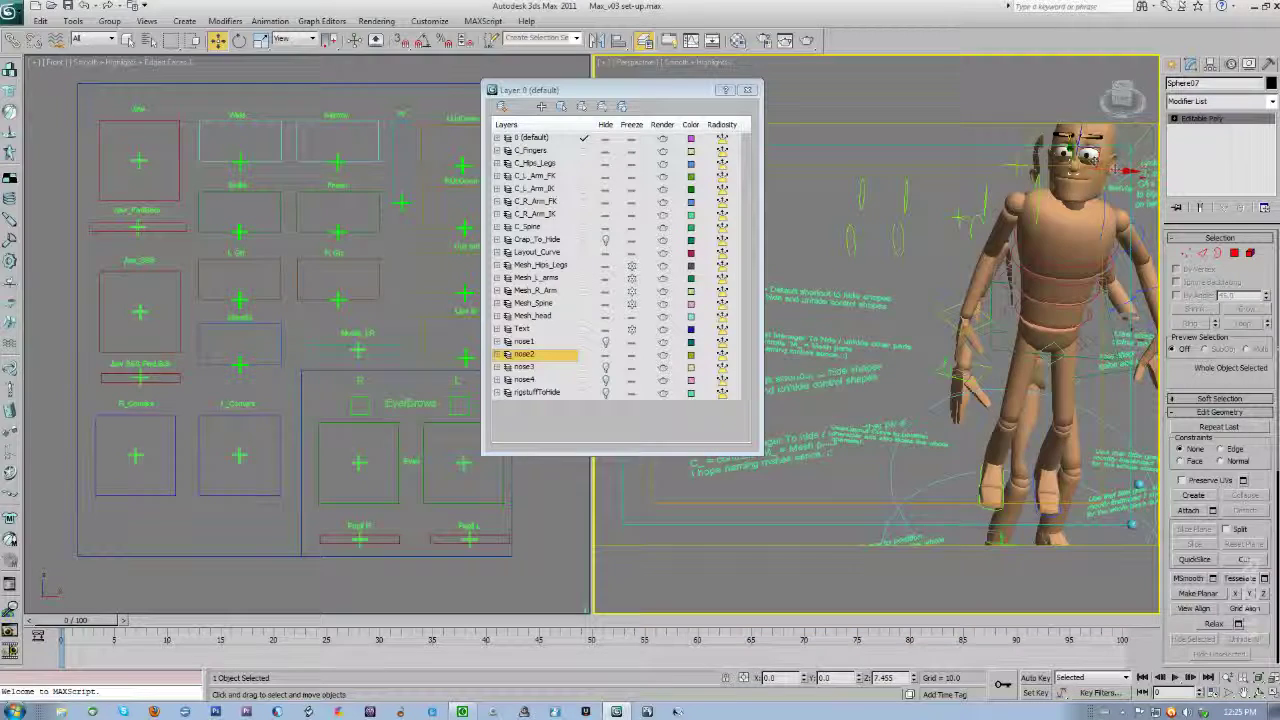
left_click_drag(1112, 171, 1116, 173)
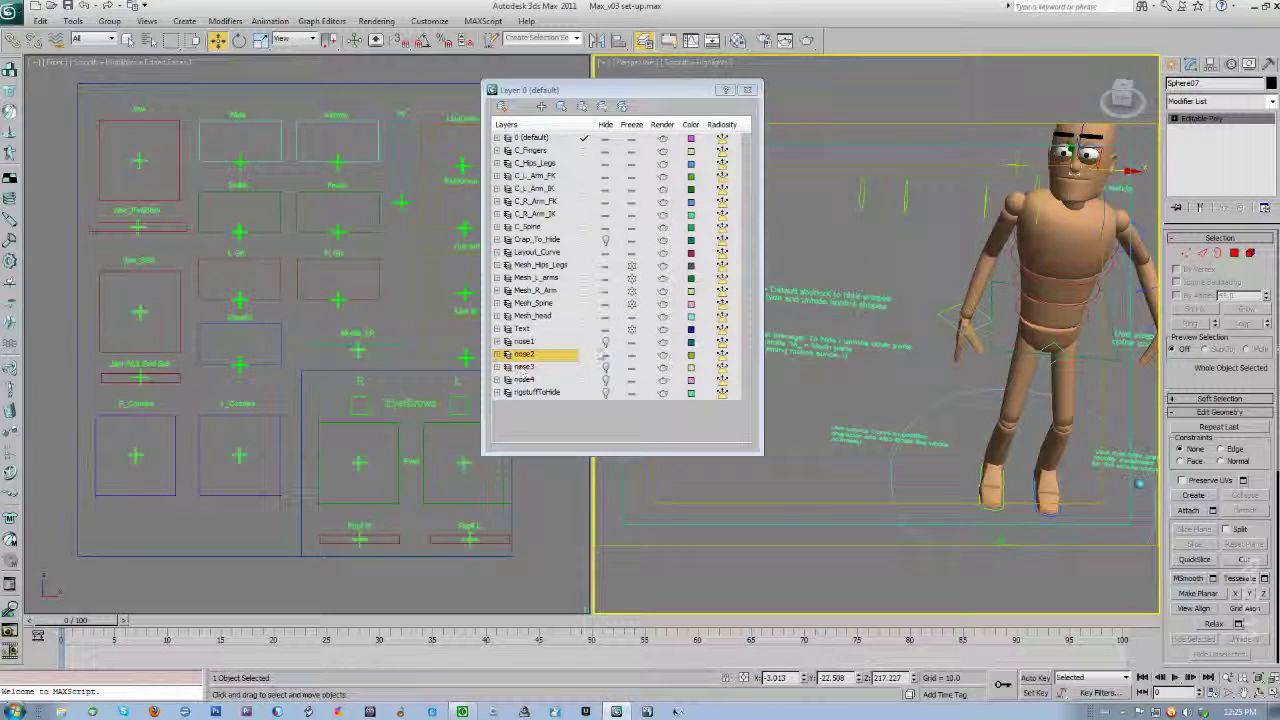
Step: Try showing the nose3 and nose4 layers, and hide nose4, nose3 and nose2 again
left_click(605, 367)
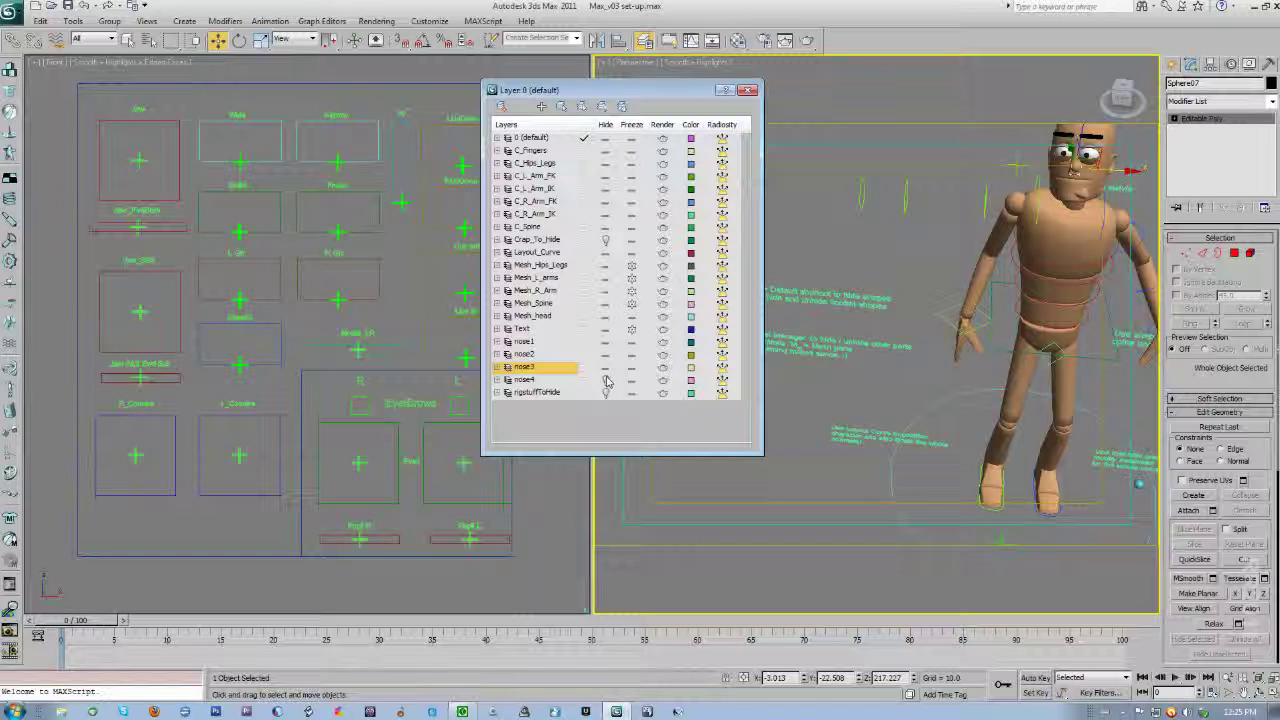
left_click(605, 381)
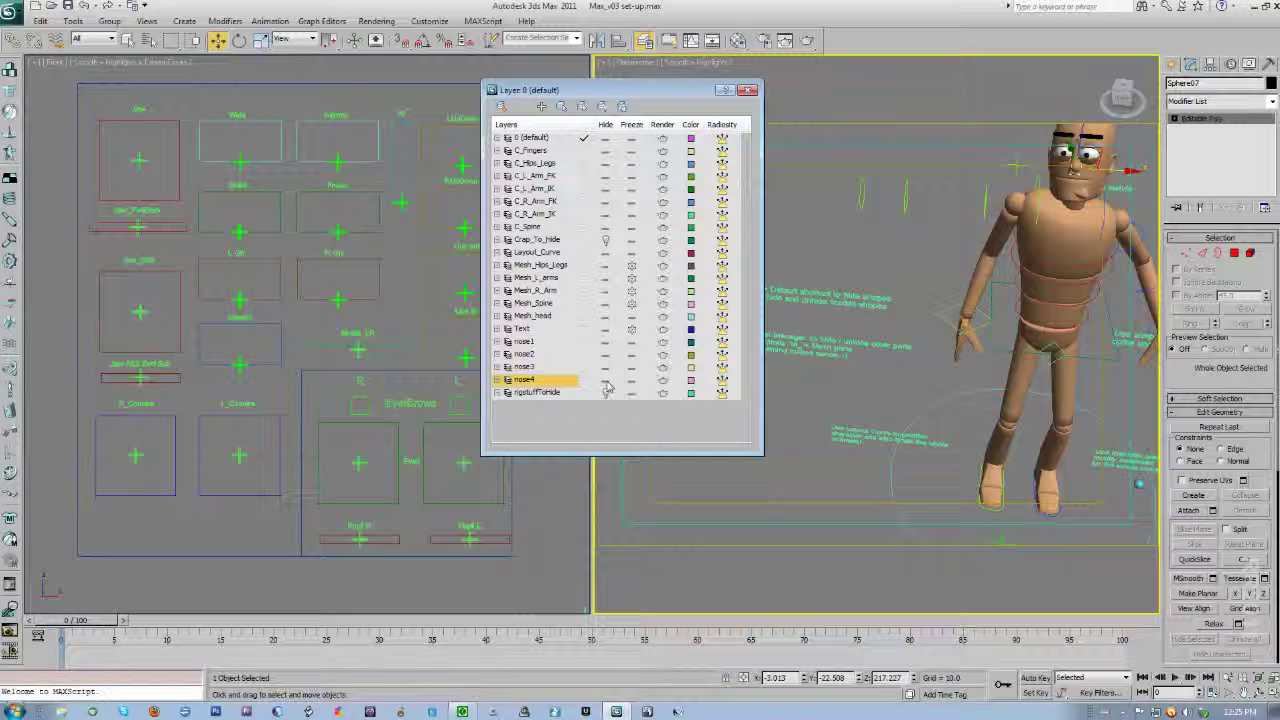
left_click(605, 381)
left_click(605, 367)
left_click(605, 355)
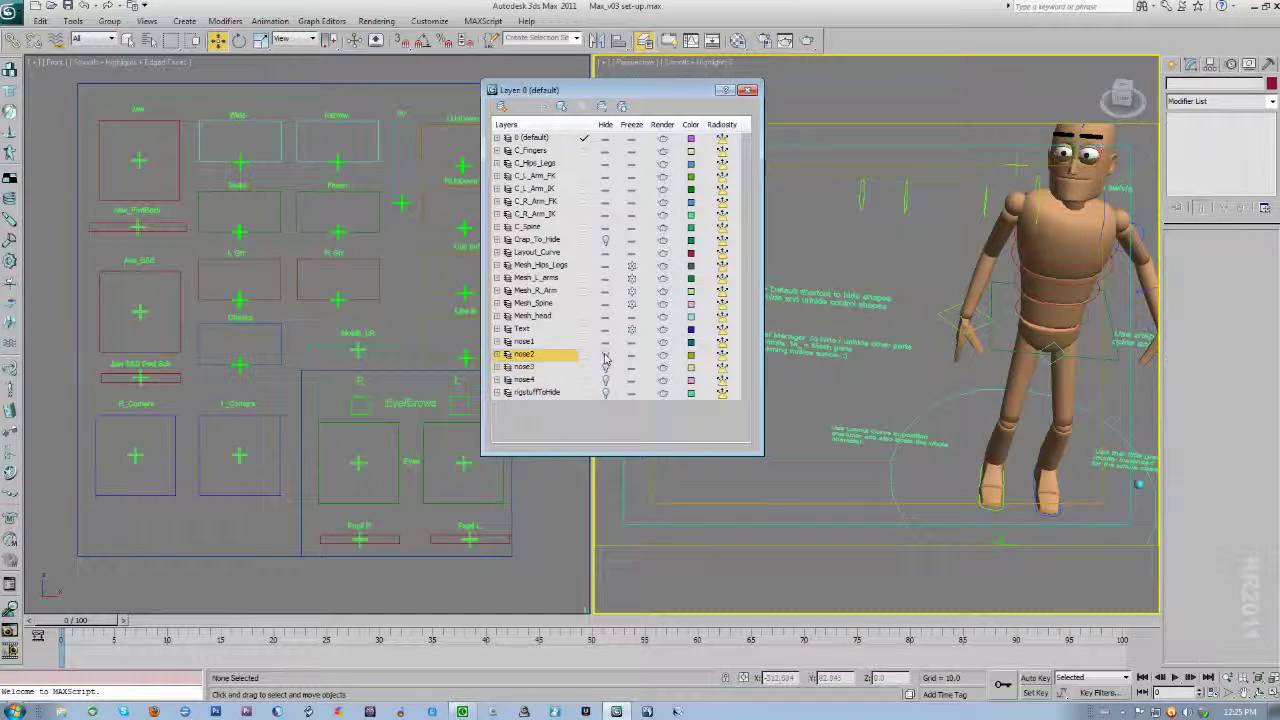
Step: Hide the nose1 layer and show nose2, nose3 and nose4 together, finishing by making nose1 visible too
left_click(605, 341)
left_click(605, 354)
left_click(605, 367)
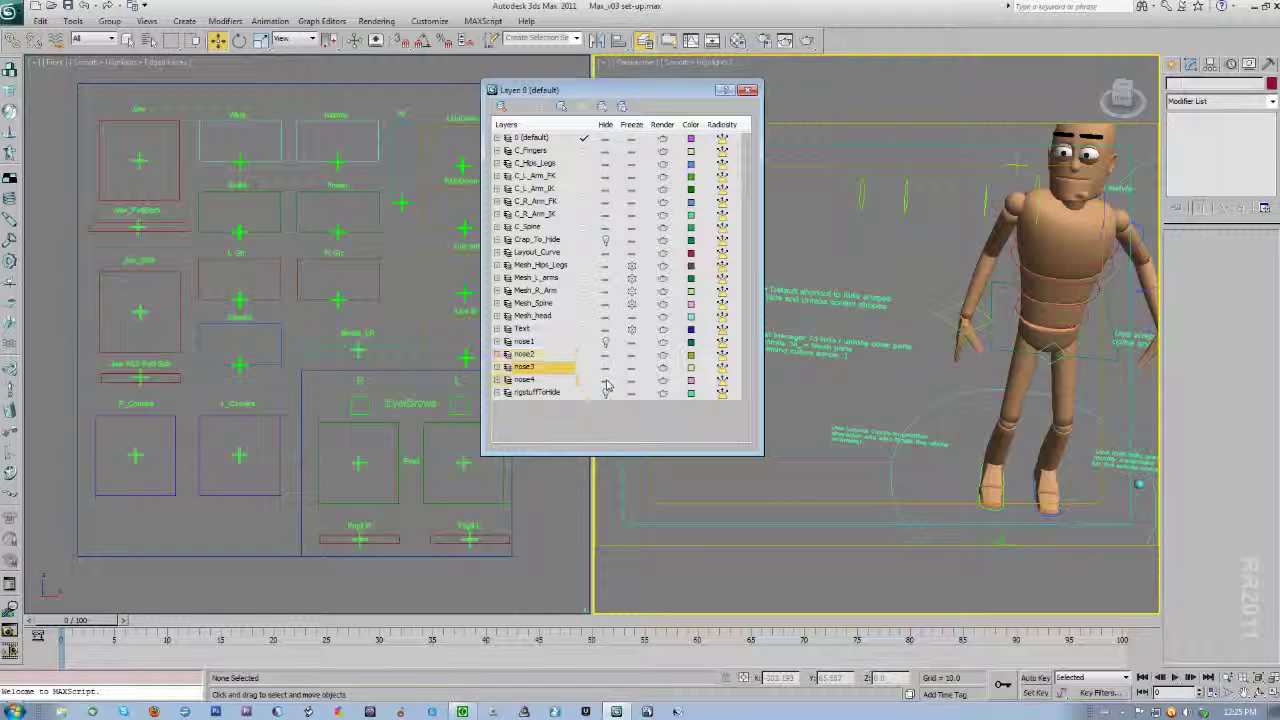
left_click(605, 380)
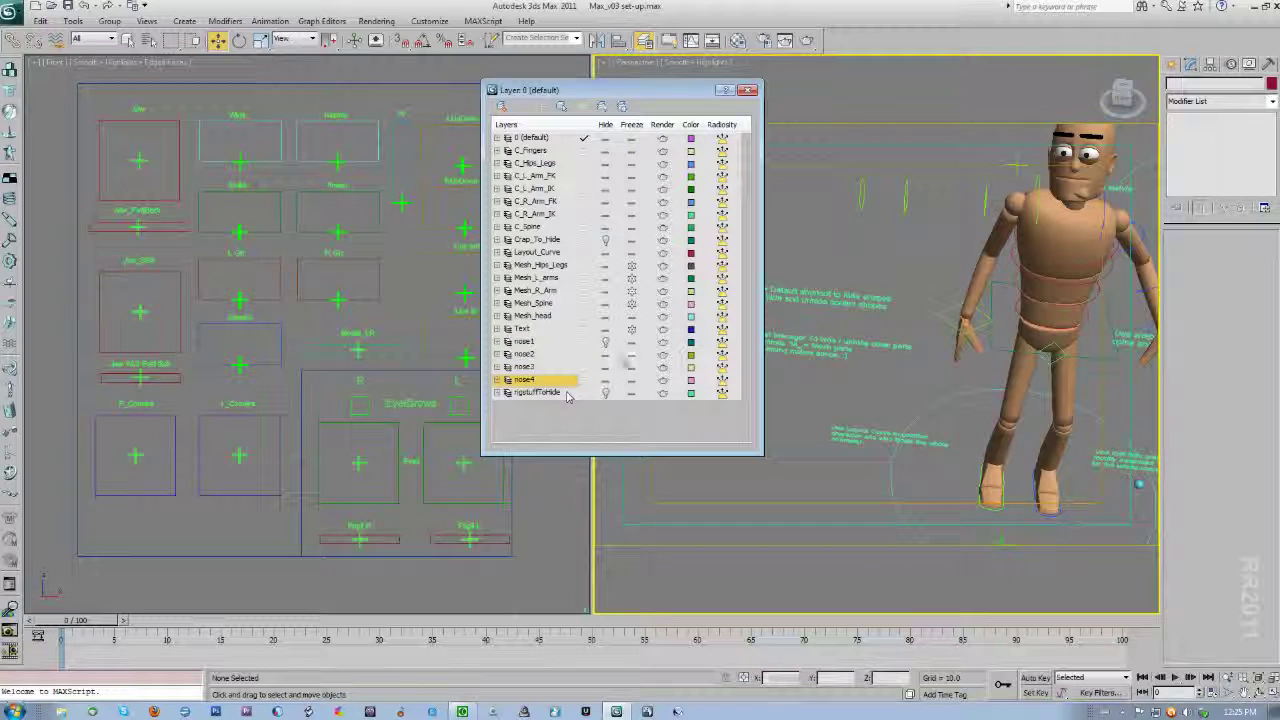
left_click(605, 342)
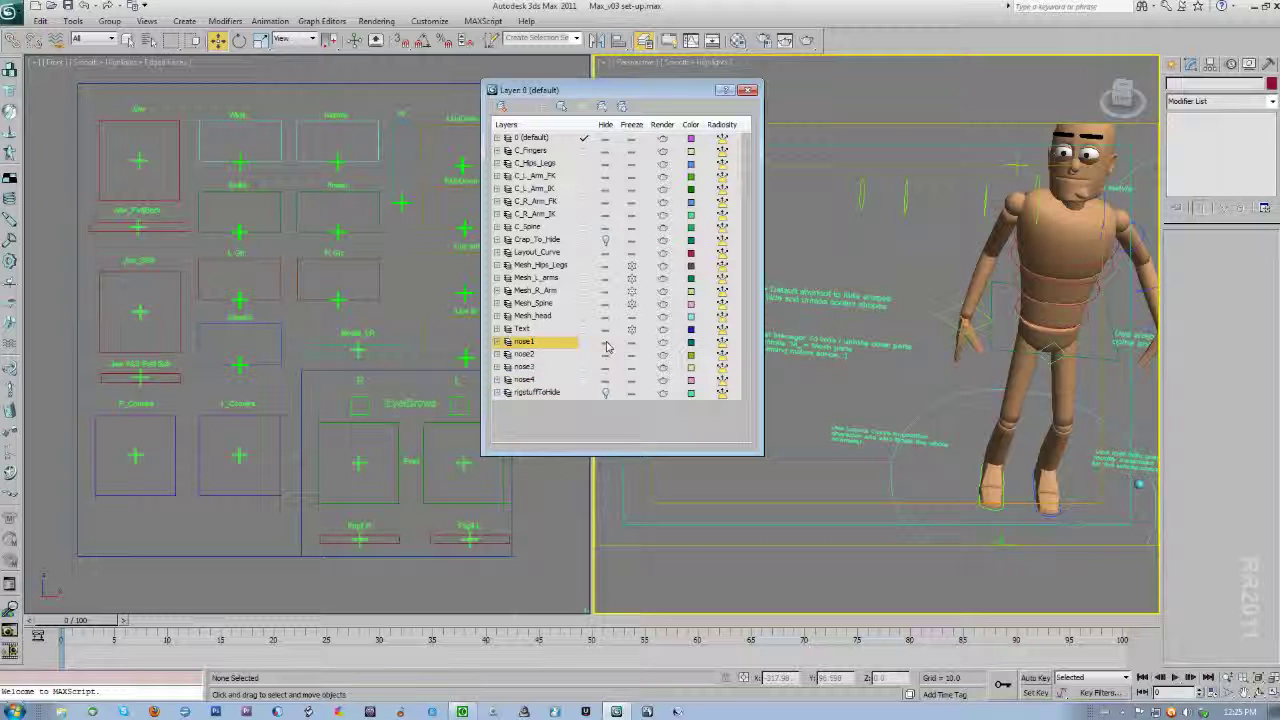
Step: Hide layers nose1 through nose4, turn only nose1 back on, and close the layer manager
left_click(605, 344)
left_click(605, 354)
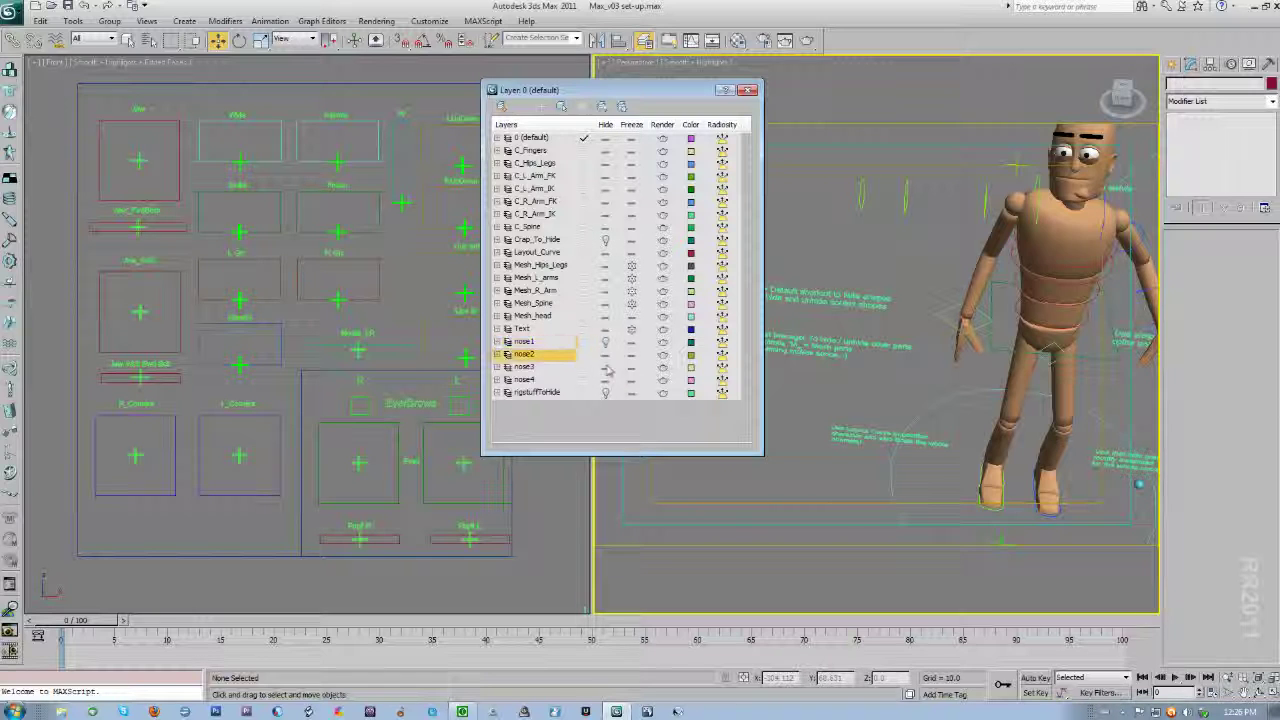
left_click(605, 366)
left_click(605, 379)
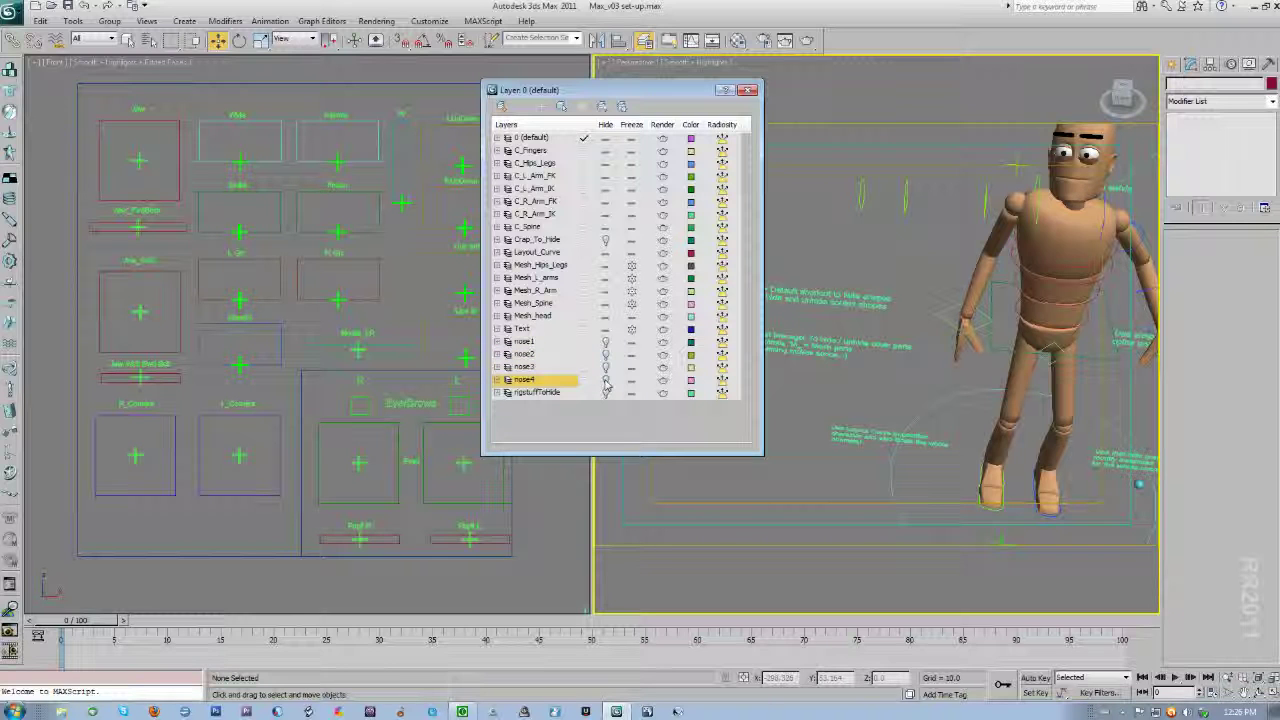
left_click(605, 342)
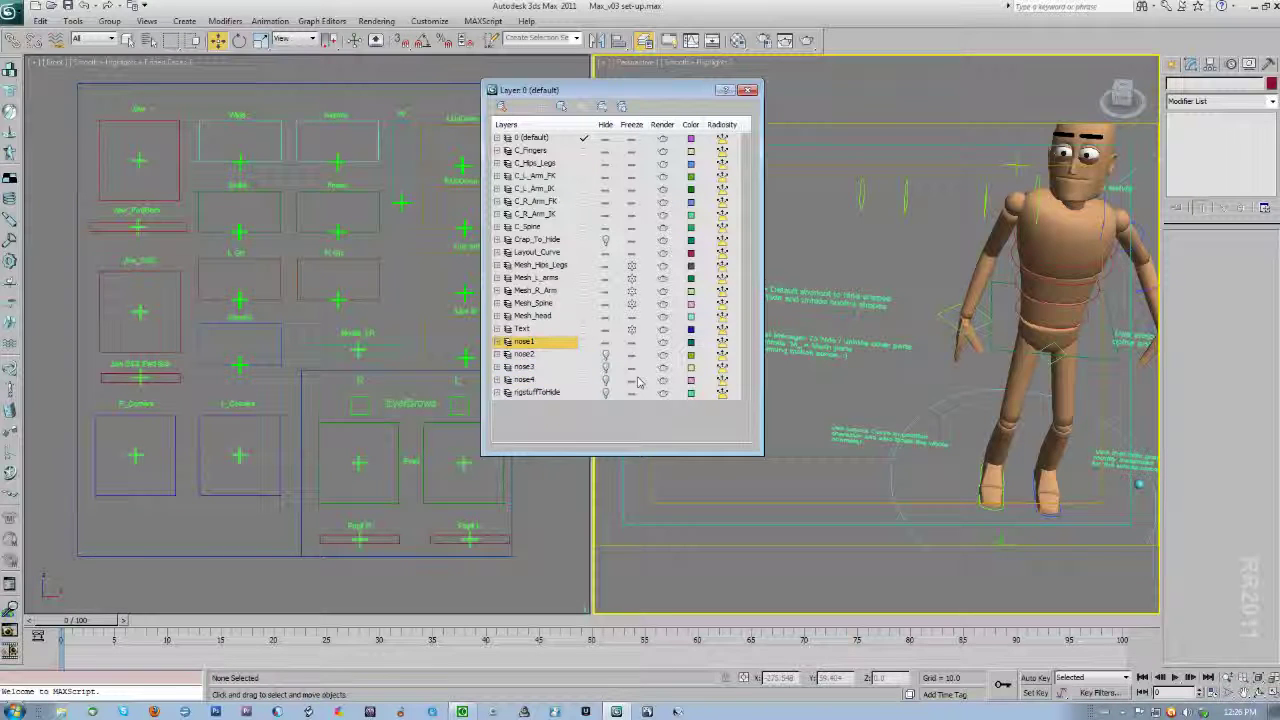
middle_click_drag(1030, 296, 939, 352, "alt")
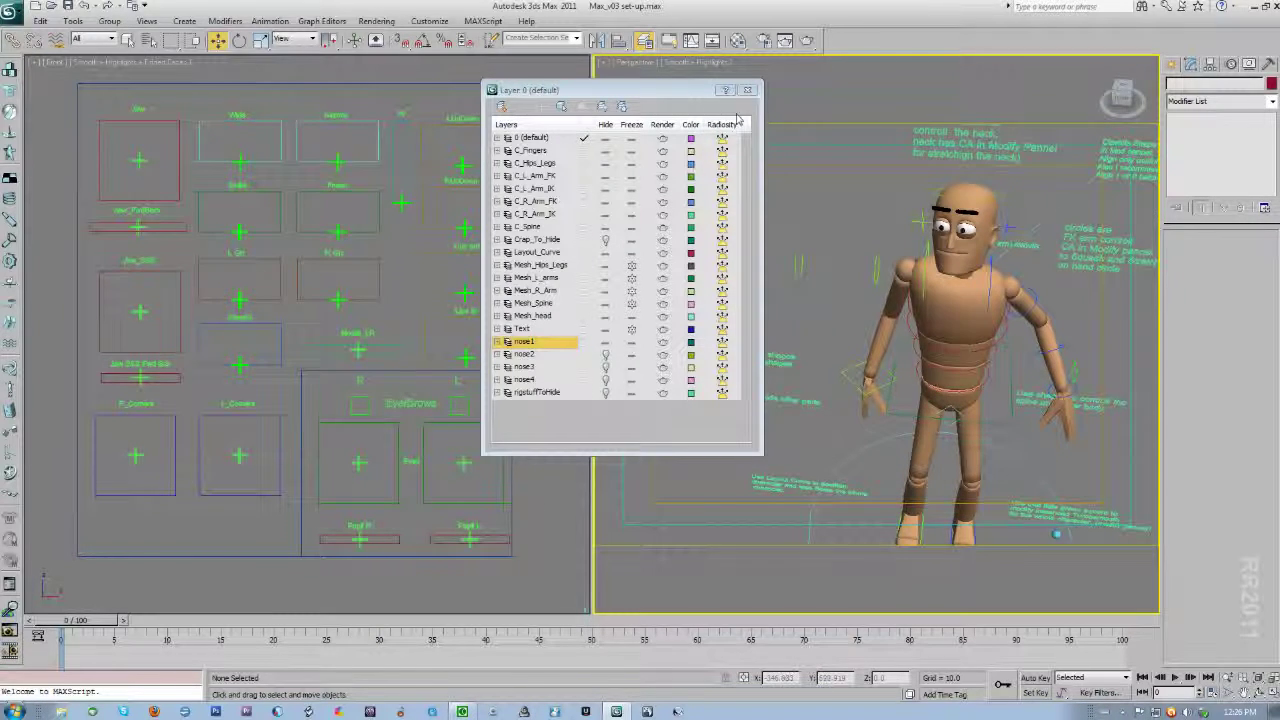
middle_click_drag(921, 279, 945, 295, "alt")
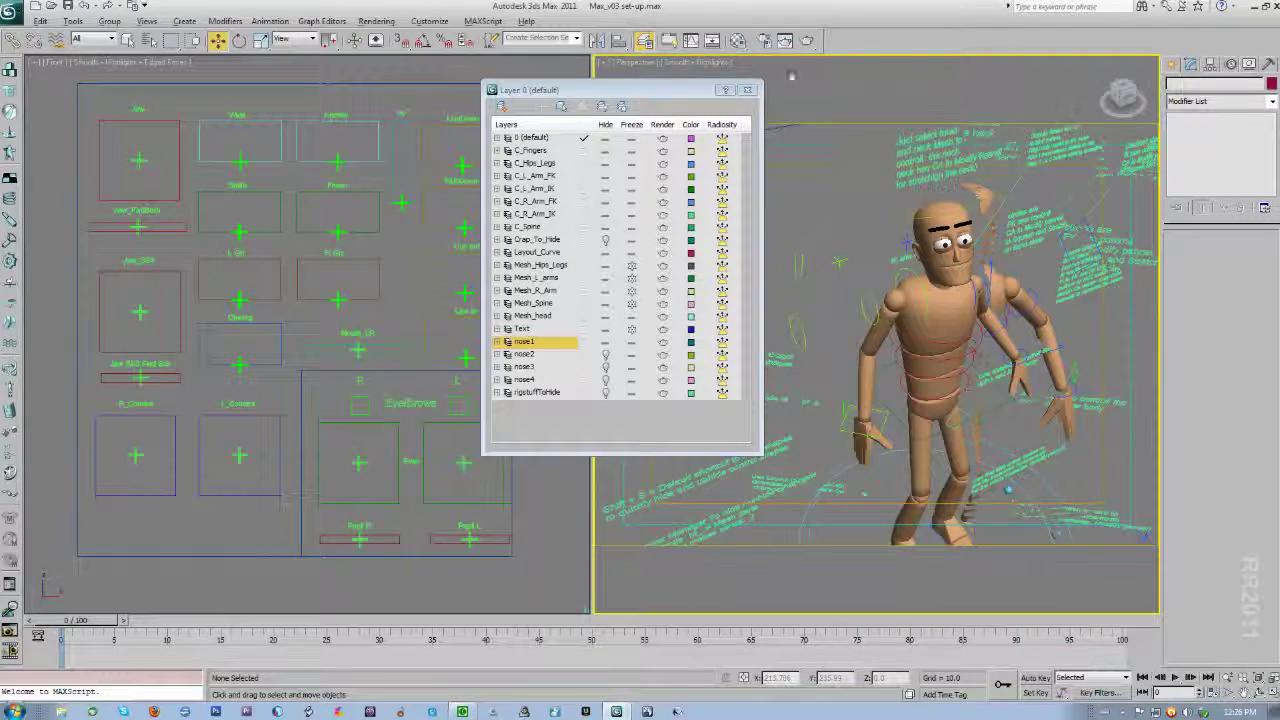
left_click(748, 90)
Step: Select the M_R_IK_Swivle control beside the head and move it outward to swing the right elbow away from the body
middle_click_drag(880, 240, 835, 310, "alt")
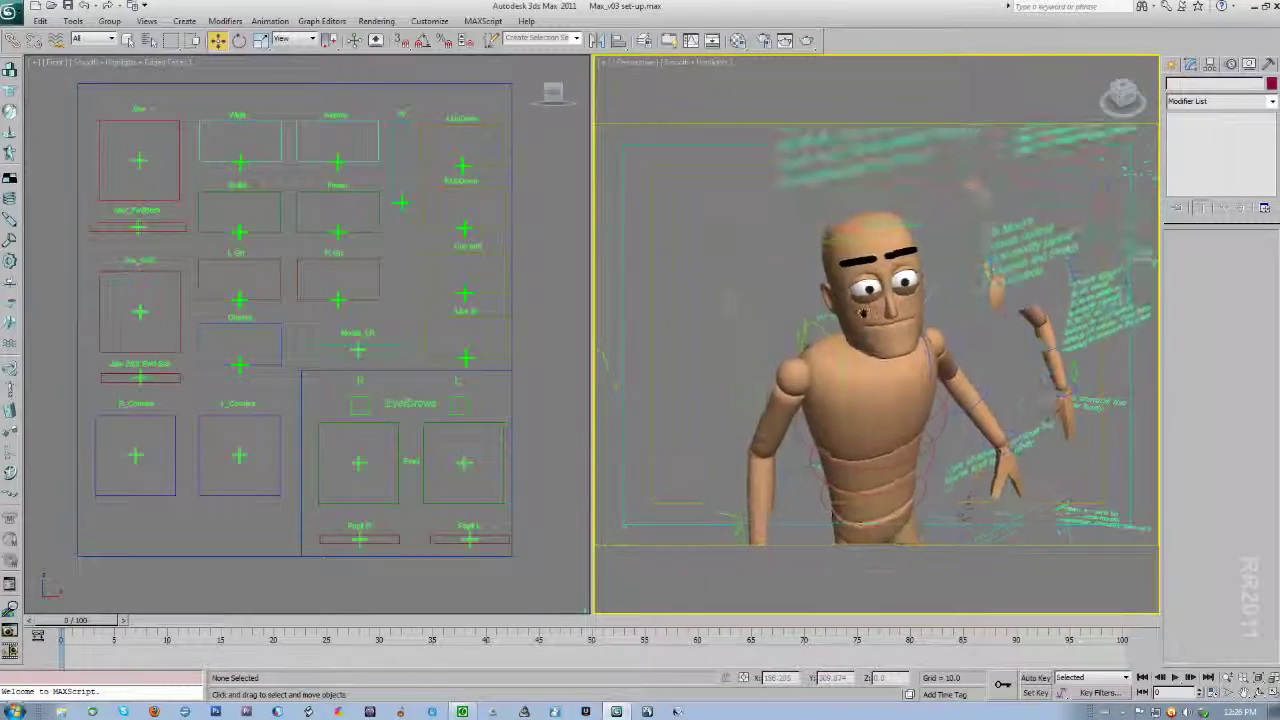
middle_click_drag(850, 320, 829, 340, "alt")
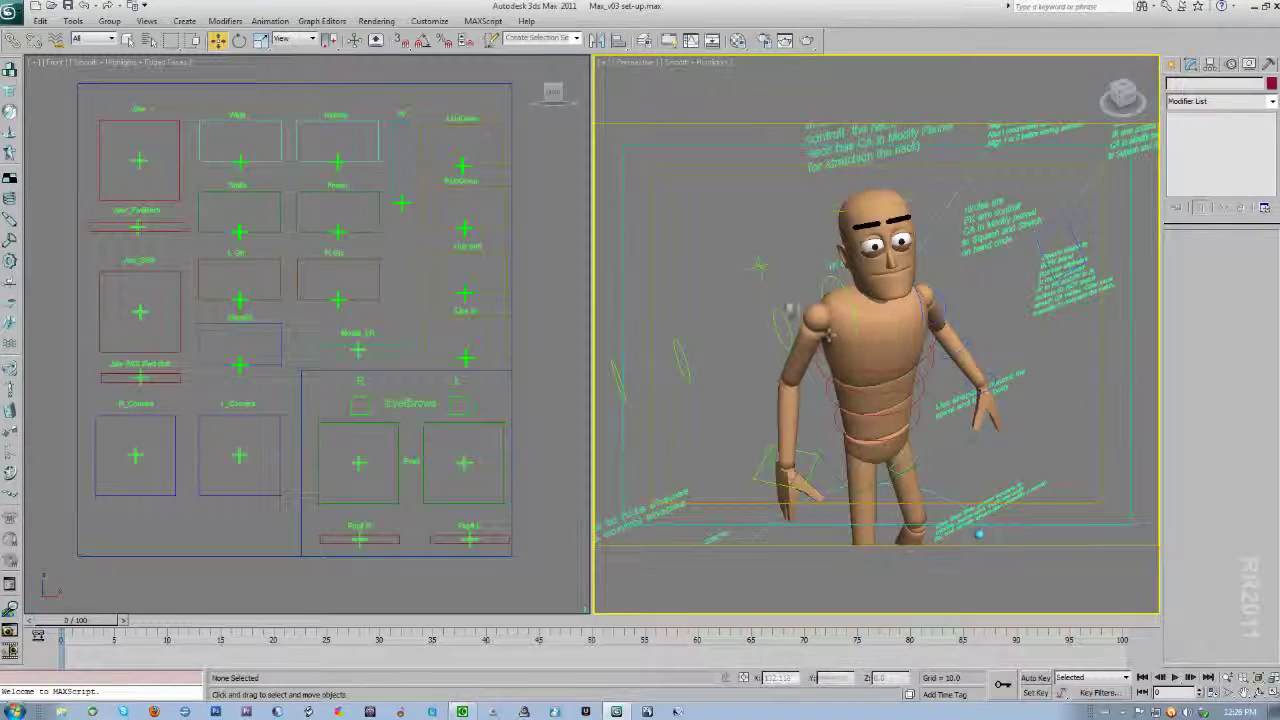
left_click(777, 280)
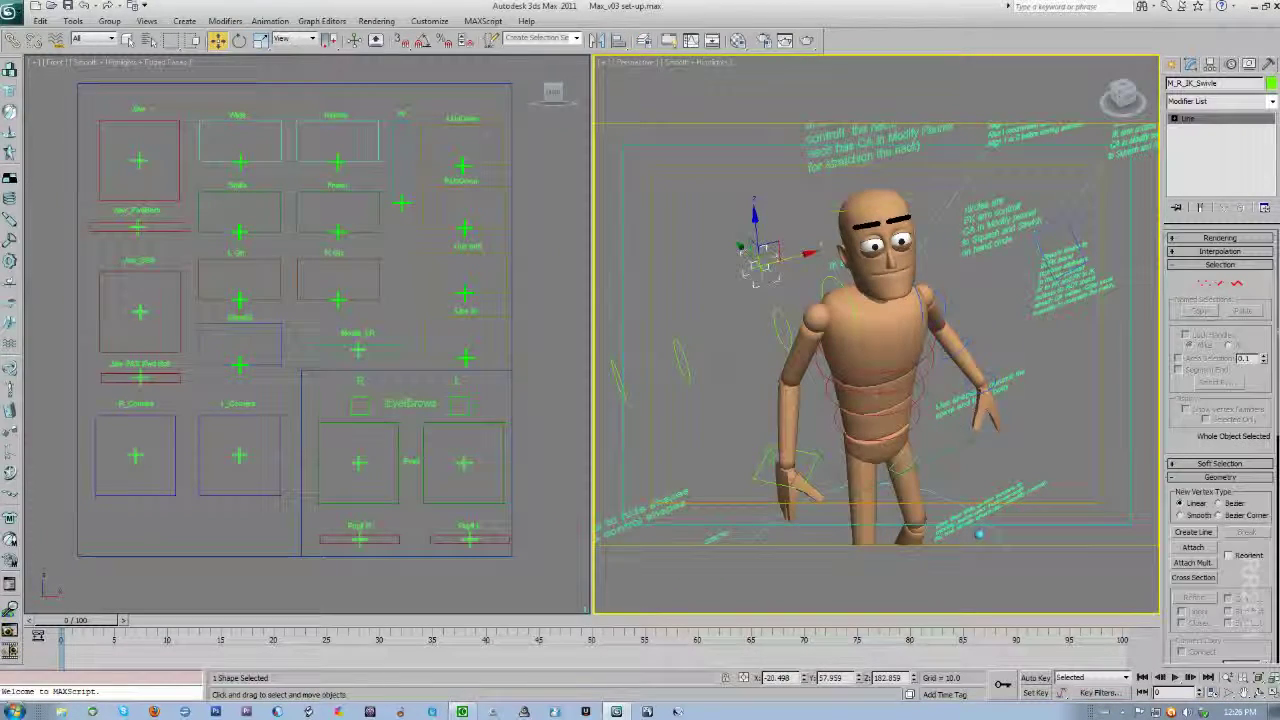
left_click_drag(792, 254, 706, 289)
mouse_move(706, 289)
middle_mouse_down("alt")
mouse_move(652, 322)
mouse_move(692, 285)
middle_mouse_up("alt")
Step: Move the M_L_IK_Swivle control outward to about X 37.6 to swing the left elbow, and reselect the M_R_IK_Swivle control
left_click(886, 294)
left_click_drag(929, 282, 966, 276)
middle_click_drag(677, 357, 905, 329)
left_click(848, 265)
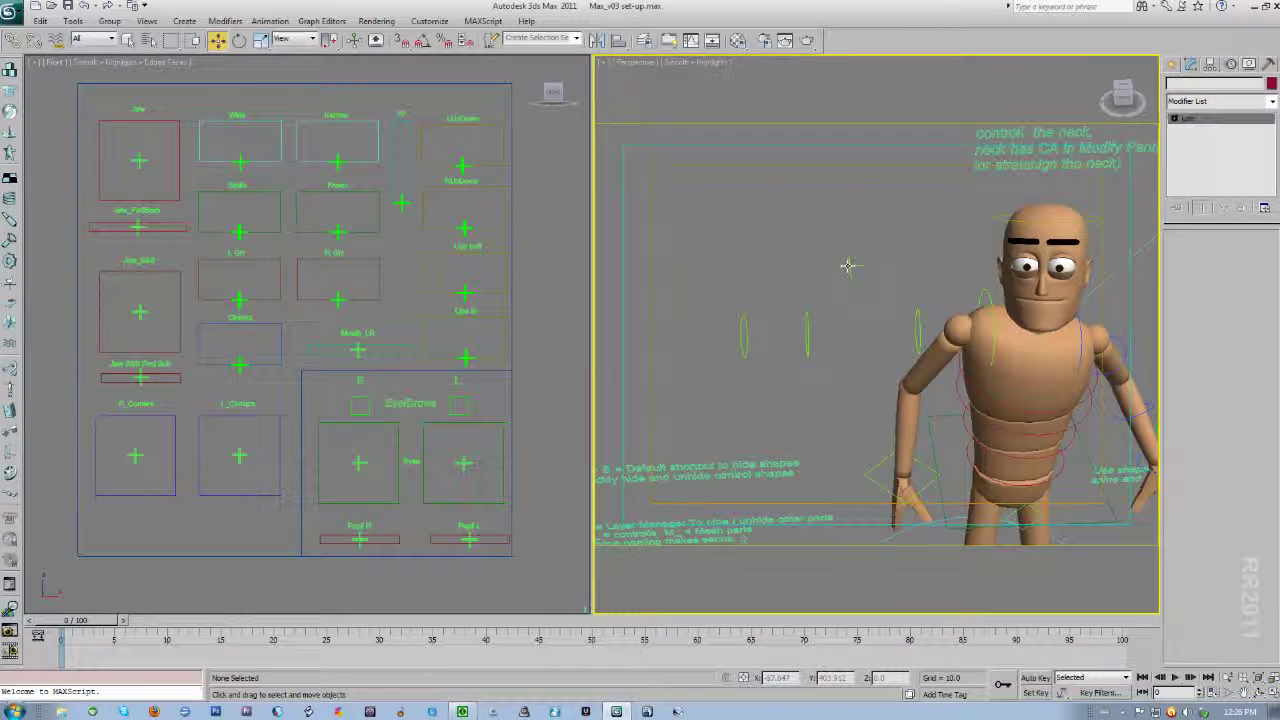
left_click_drag(903, 264, 910, 347)
middle_click_drag(905, 373, 943, 380, "alt")
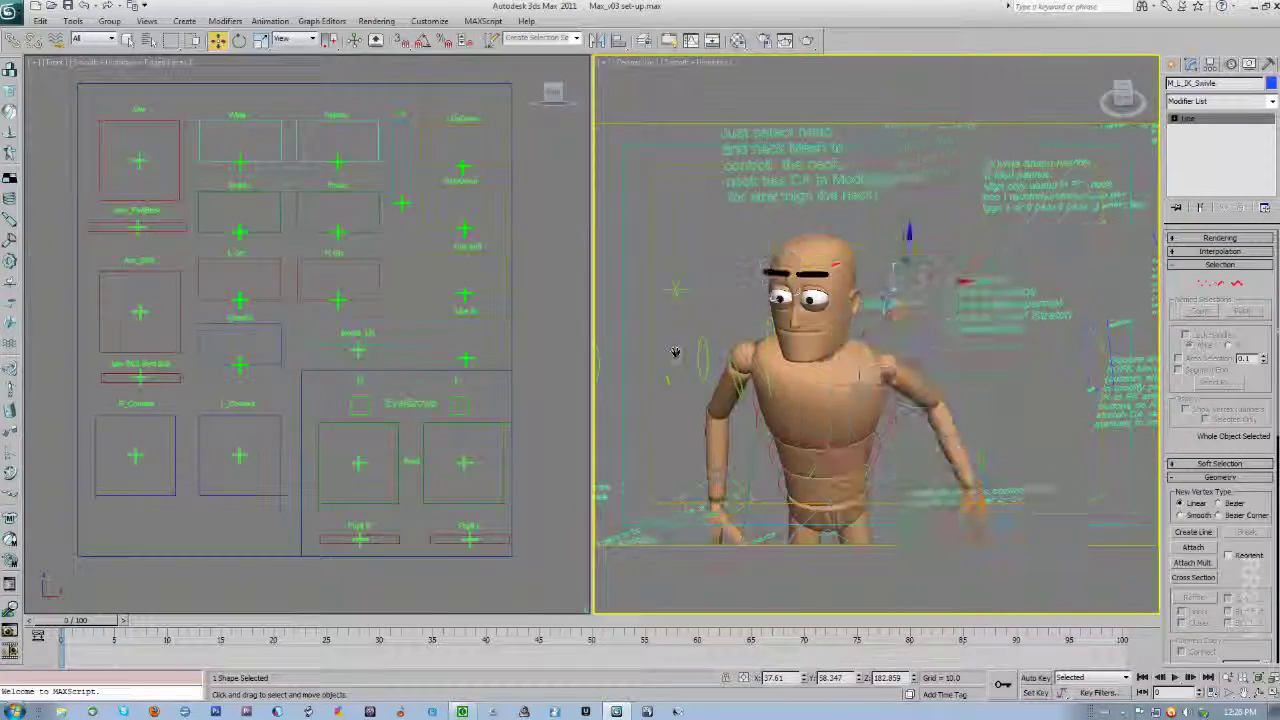
middle_click_drag(885, 376, 853, 395, "alt")
scroll(853, 395, "down", 3)
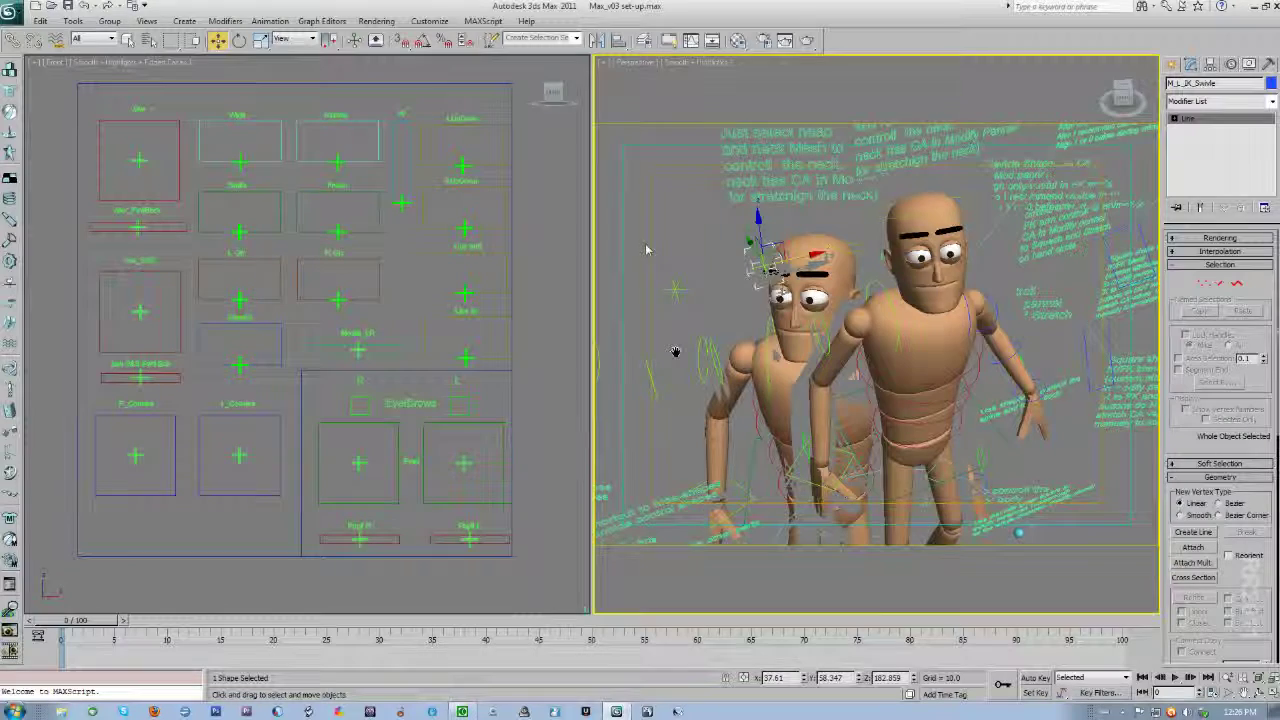
mouse_move(112, 133)
middle_mouse_down()
mouse_move(102, 137)
mouse_move(114, 131)
middle_mouse_up()
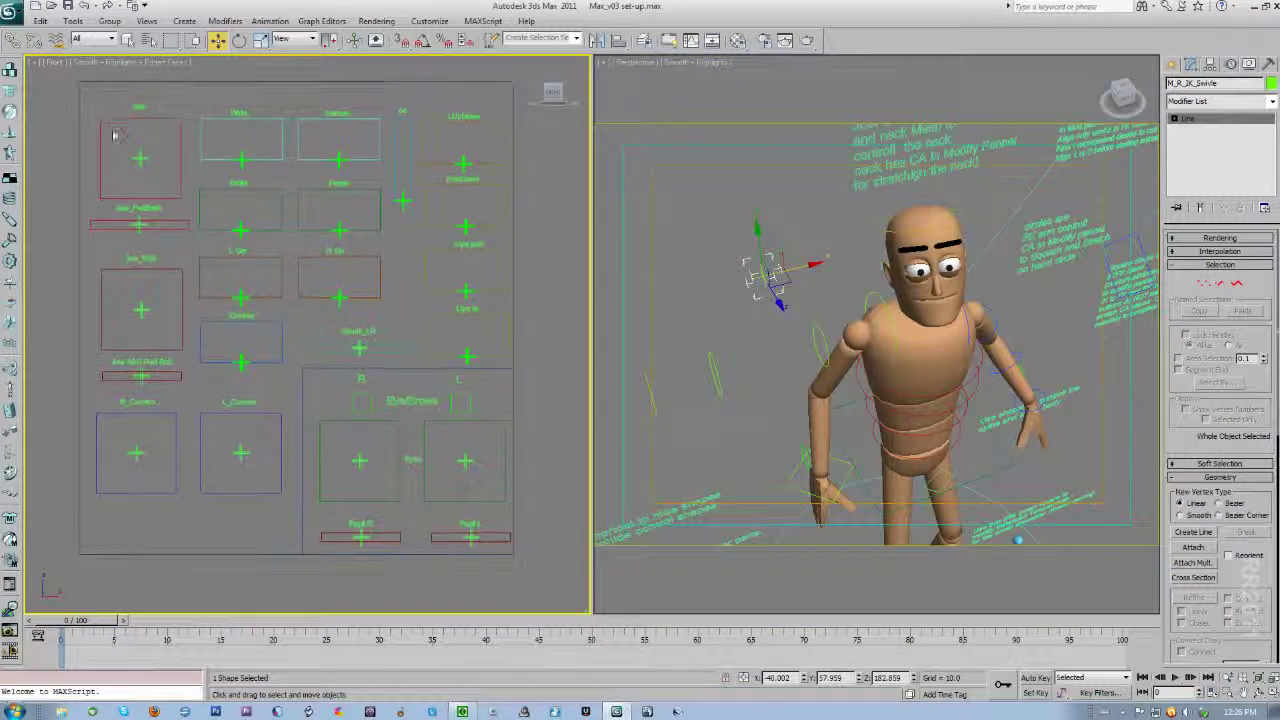
middle_click_drag(905, 305, 867, 316)
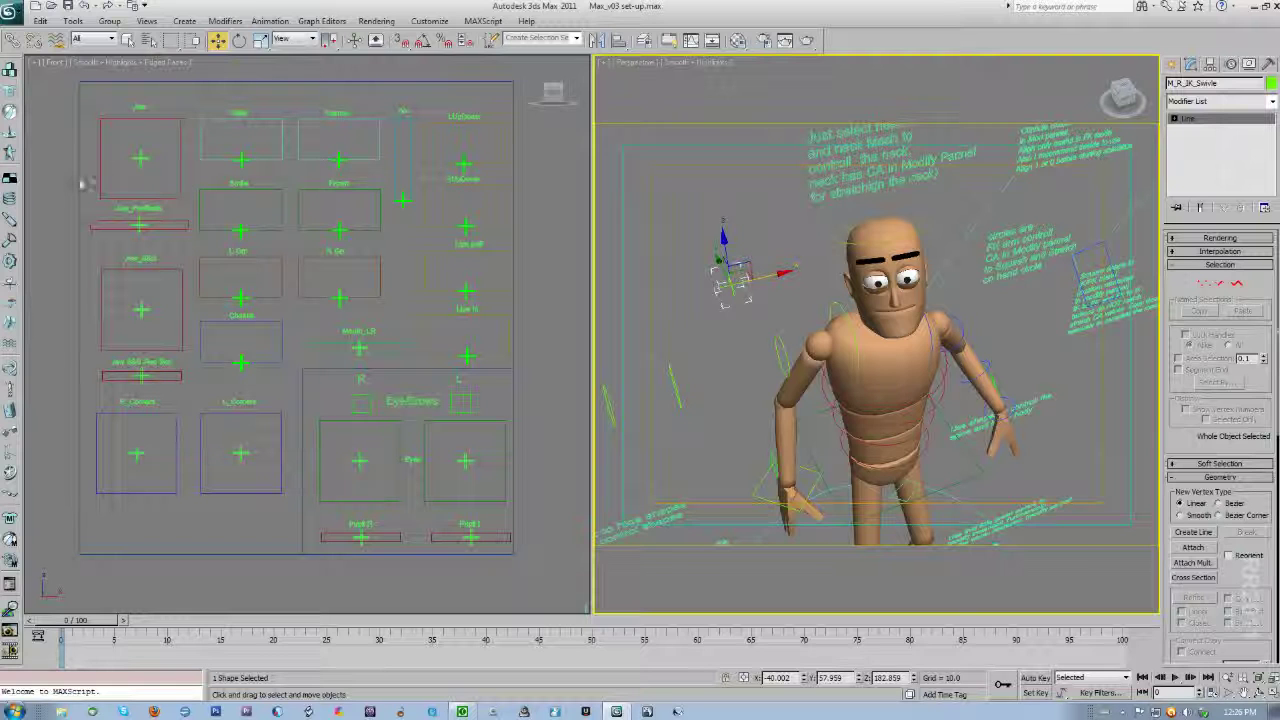
middle_click_drag(334, 286, 321, 254)
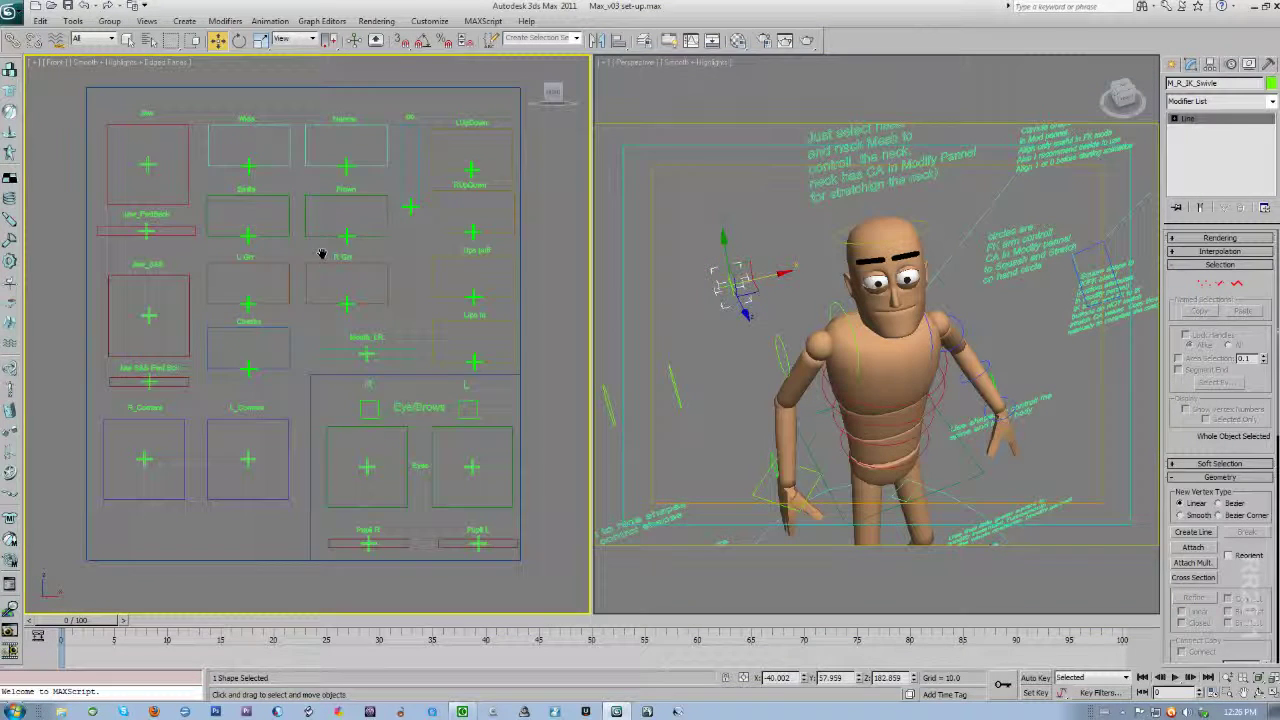
Step: Shift the CTRL_Jaw control slightly within its box, and raise the Cross_wide control partway up to widen the mouth
left_click(147, 166)
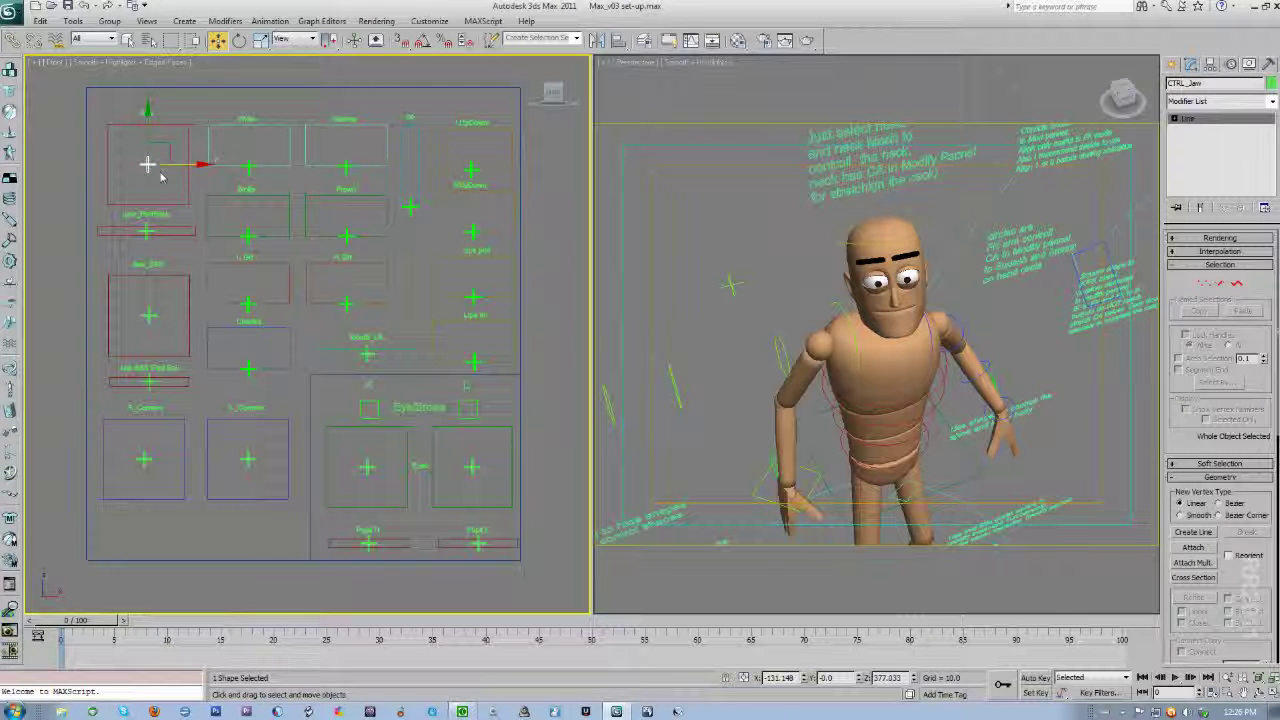
left_click_drag(147, 166, 137, 160)
mouse_move(175, 155)
left_mouse_down()
mouse_move(173, 143)
mouse_move(185, 151)
mouse_move(171, 169)
mouse_move(174, 151)
left_mouse_up()
left_click(247, 165)
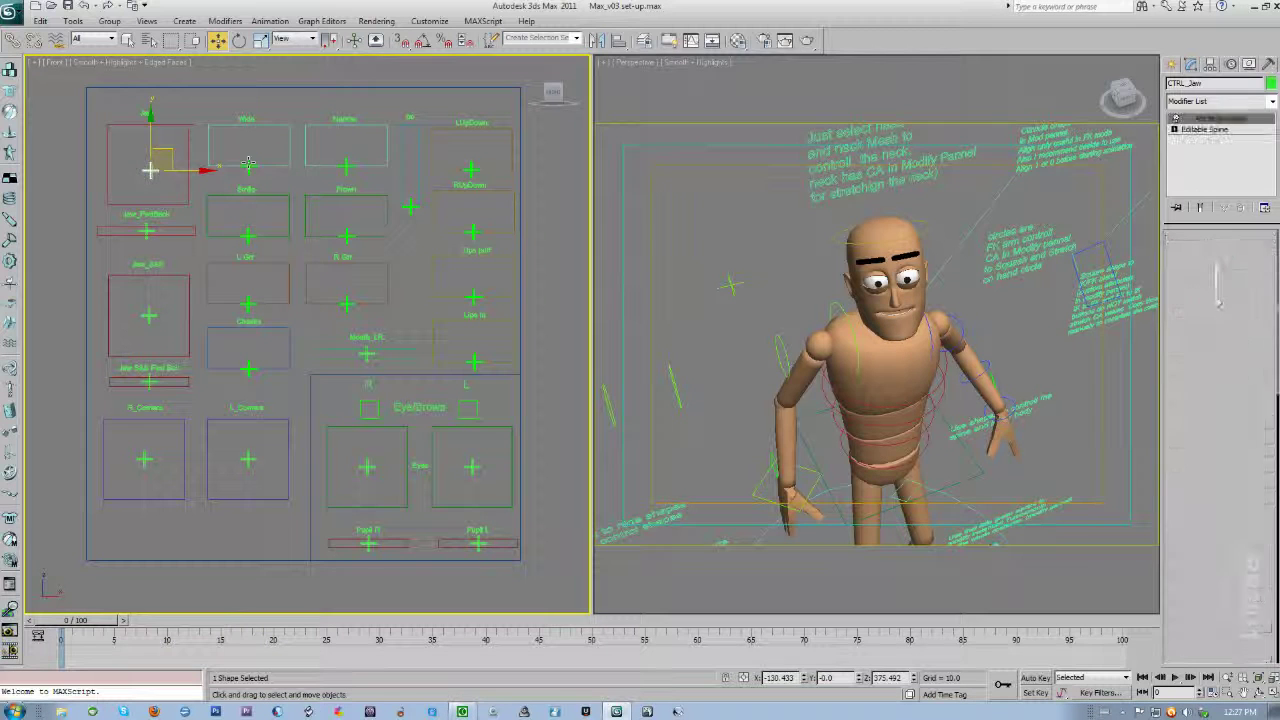
left_click_drag(256, 141, 258, 114)
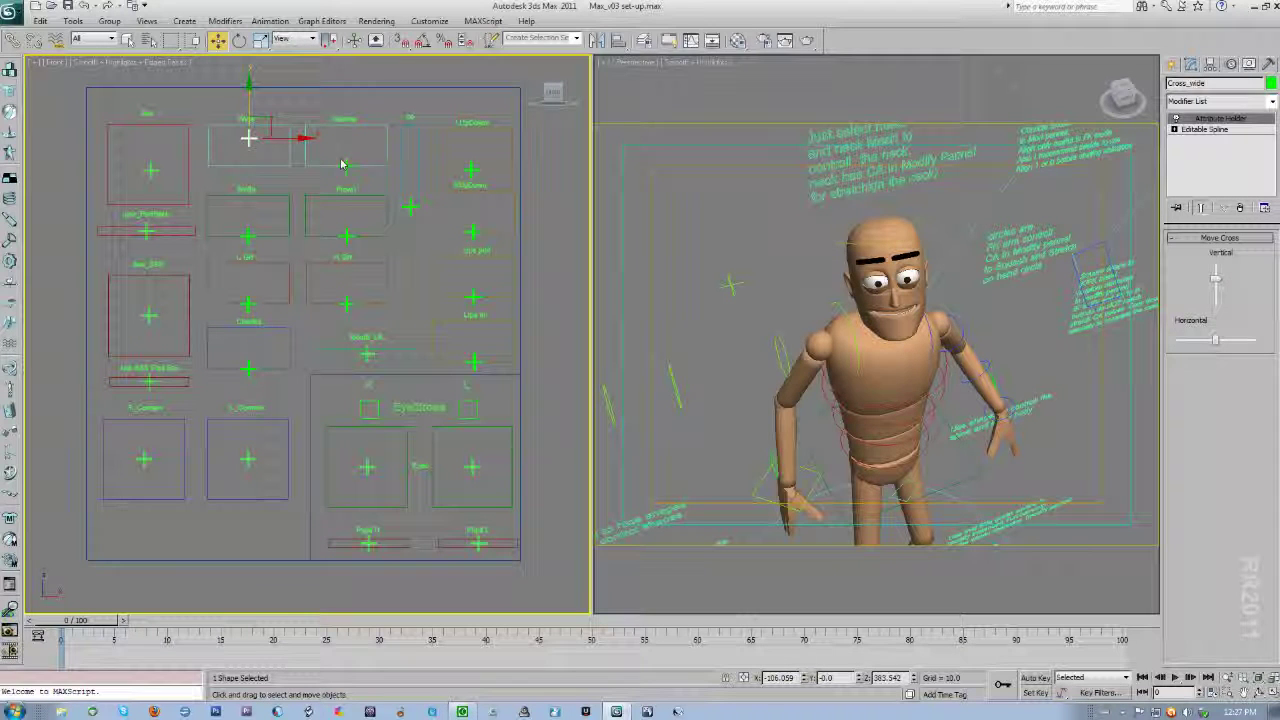
Step: Try nudging Cross_narrow and raising Cross_ooo to the upper end of its range, undo the mouth change, and clear the selection
mouse_move(349, 168)
left_mouse_down()
mouse_move(350, 141)
mouse_move(350, 170)
left_mouse_up()
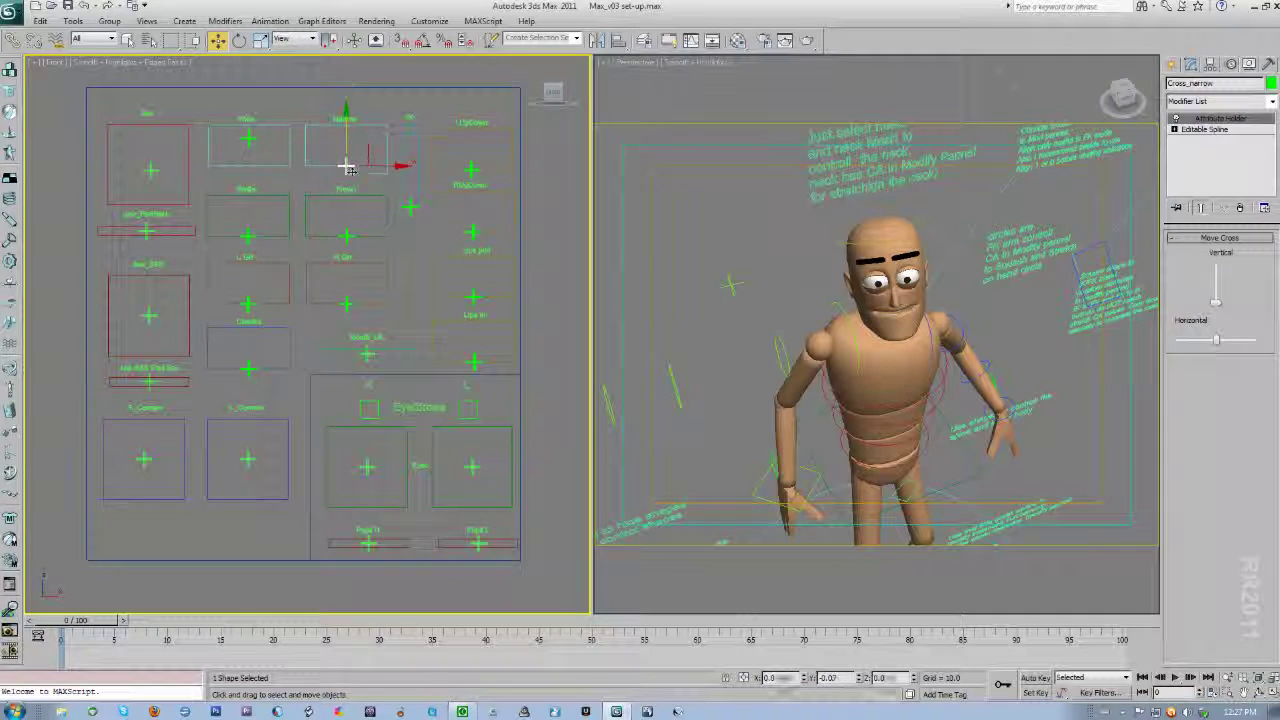
left_click_drag(410, 207, 410, 130)
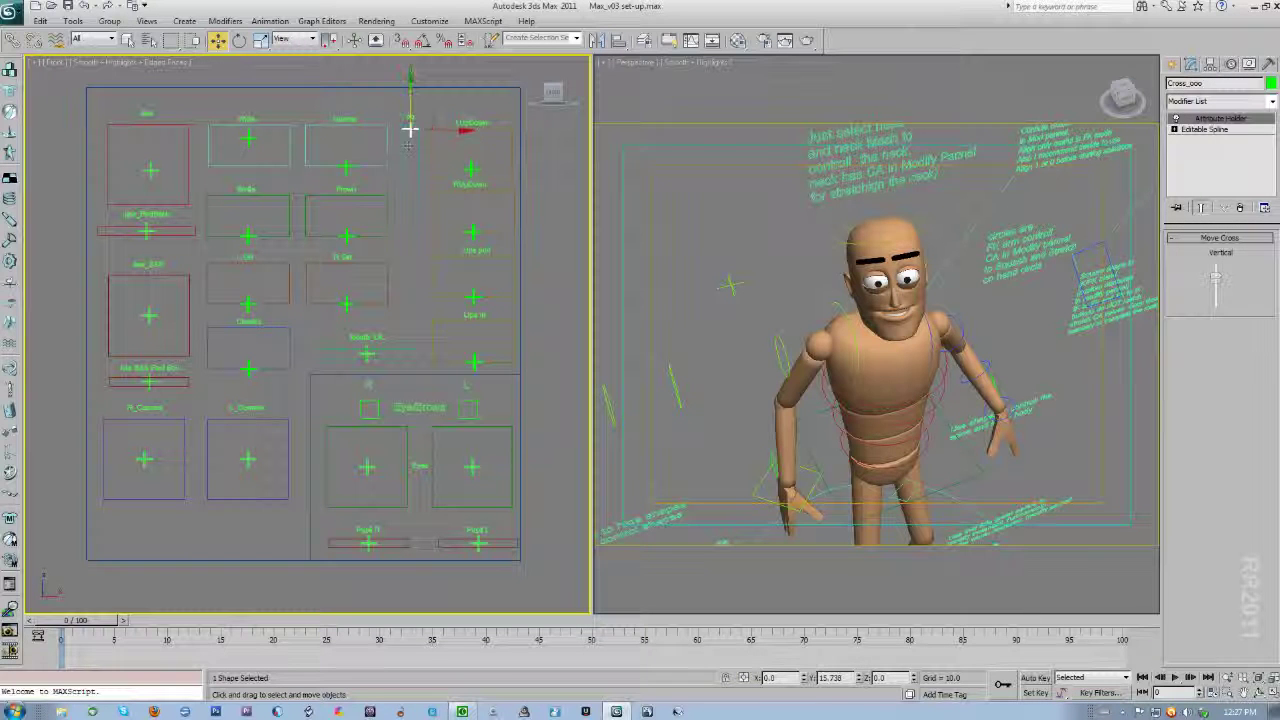
key("ctrl+z")
left_click(345, 165)
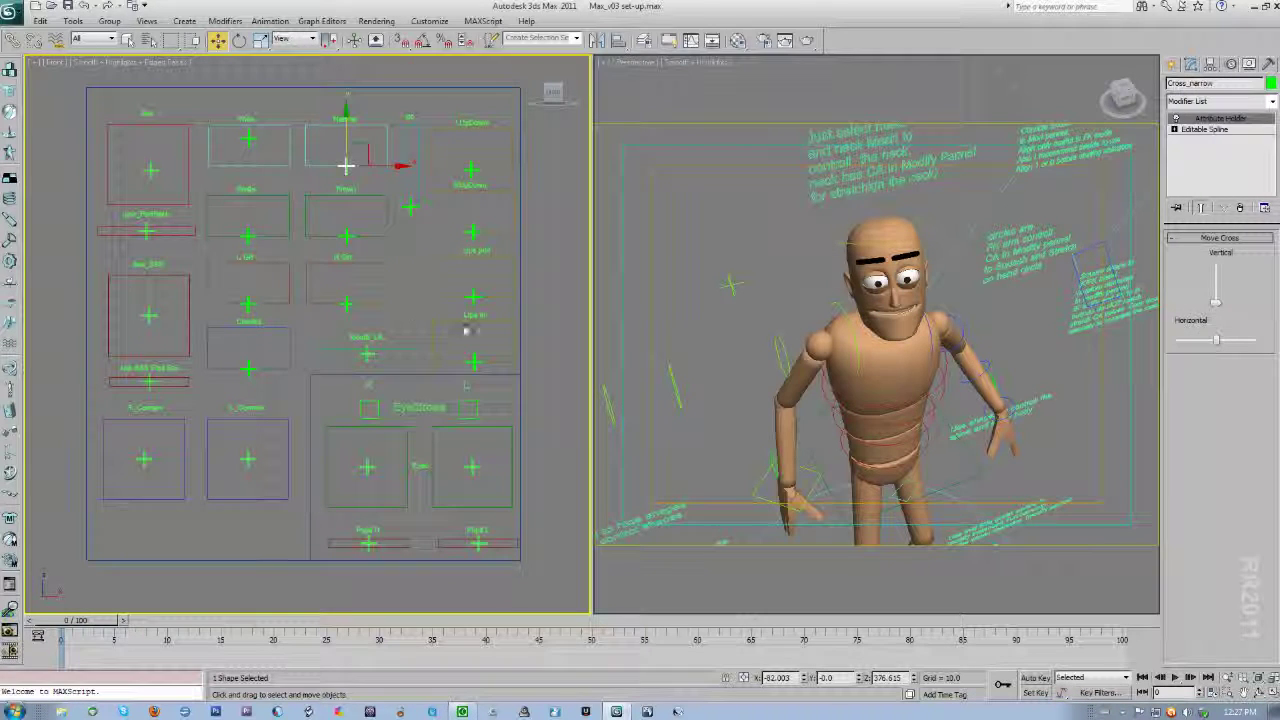
left_click(415, 314)
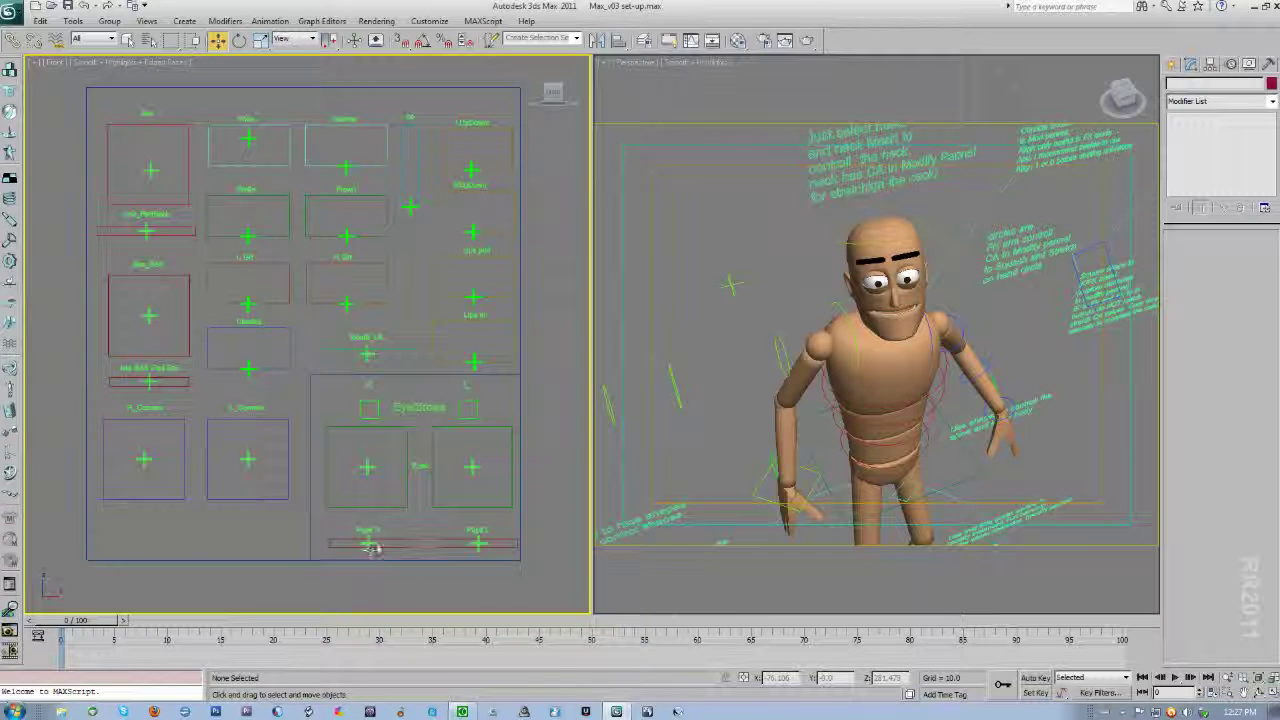
Step: Shape the right eyebrow through R_Eyebrow_Controll: Eyebrow -13.8, Eyebrow_Turn 5.0, eyebrow01 -3.8, eyebrow02 2.2, eyebrow03 2.9 and eyebrow04 3.5
left_click(371, 410)
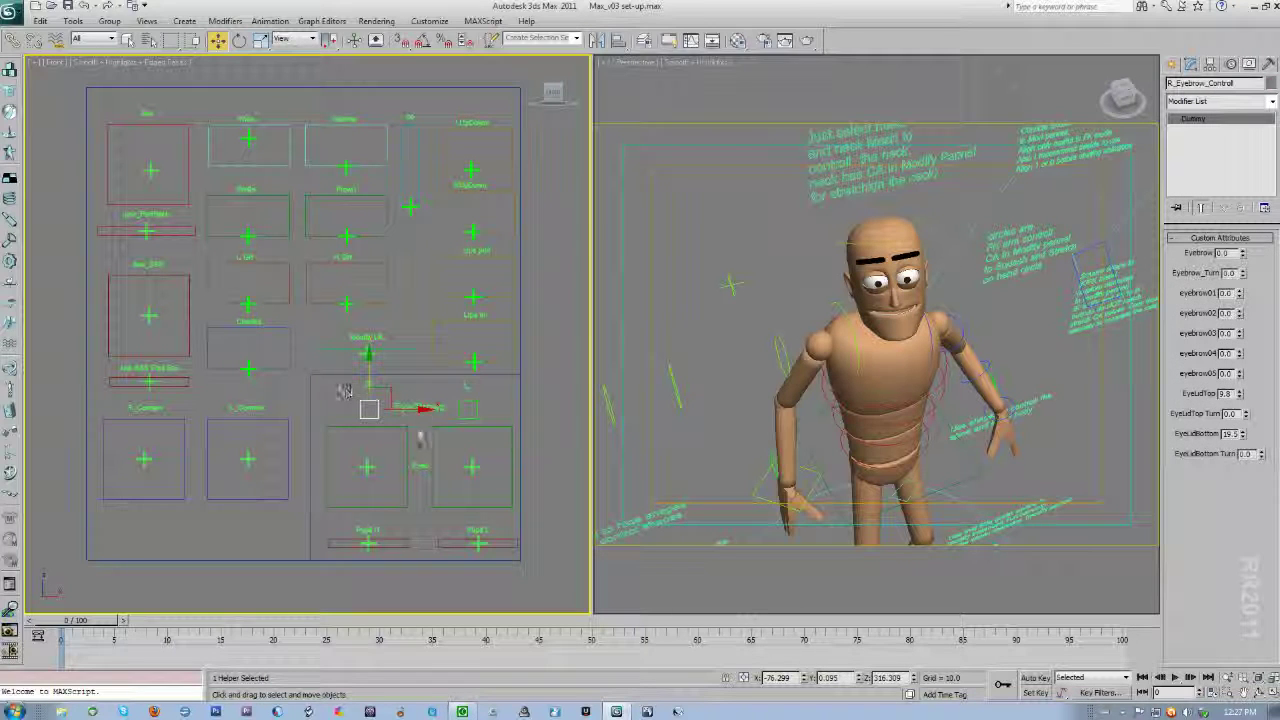
mouse_move(391, 390)
left_mouse_down()
mouse_move(381, 384)
mouse_move(385, 398)
left_mouse_up()
left_click_drag(1245, 258, 1237, 342)
left_click_drag(1243, 275, 1240, 362)
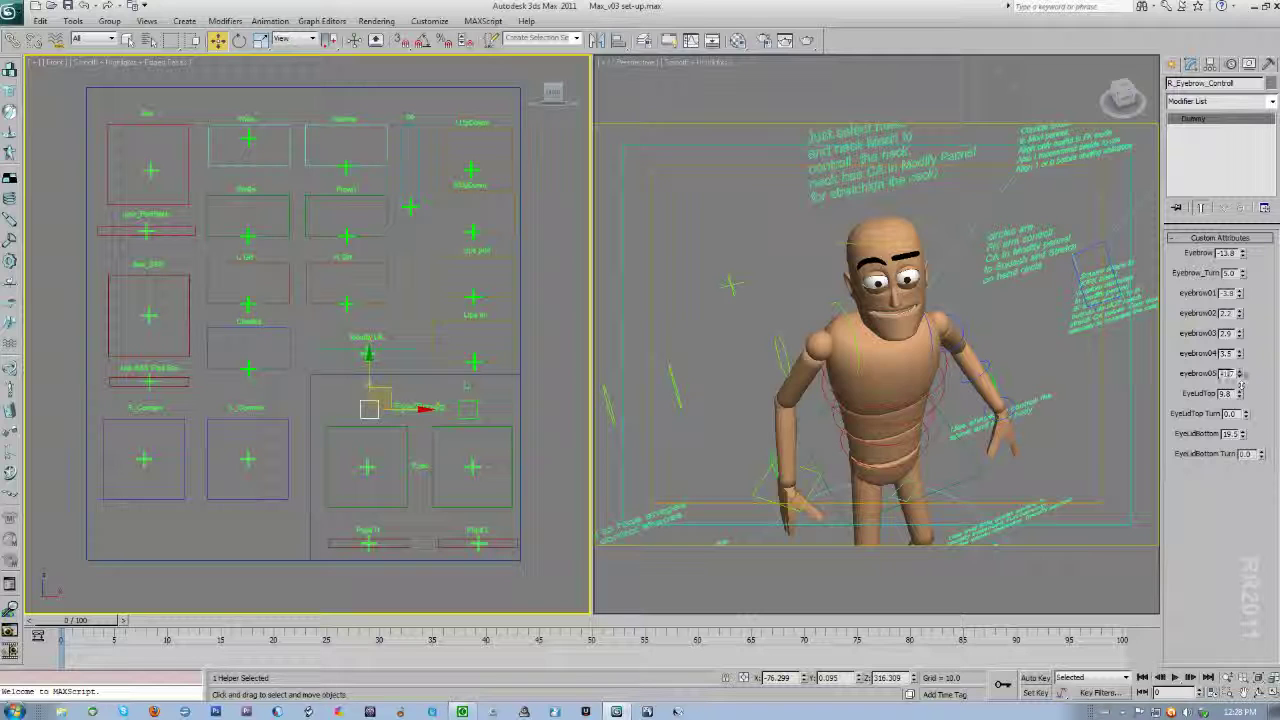
Step: Try the right eye's EyeLidTop value at 9.1, undo it, and try out the EyeLidBottom adjustments
left_click_drag(1240, 395, 1240, 397)
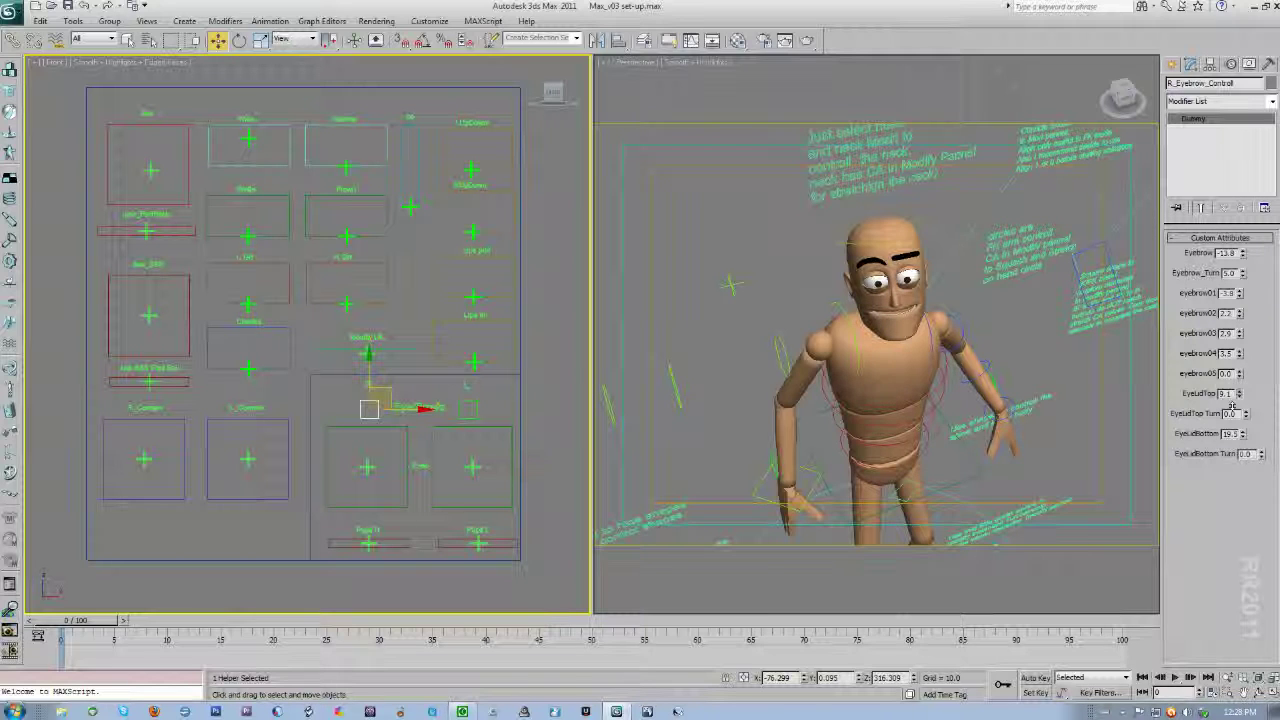
key("ctrl+z")
left_click_drag(1243, 433, 1266, 458)
Step: Shape the left eyebrow by adjusting the Eyebrow and individual eyebrow attributes of L_Eyebrow_Controll, and clear the selection
left_click(469, 409)
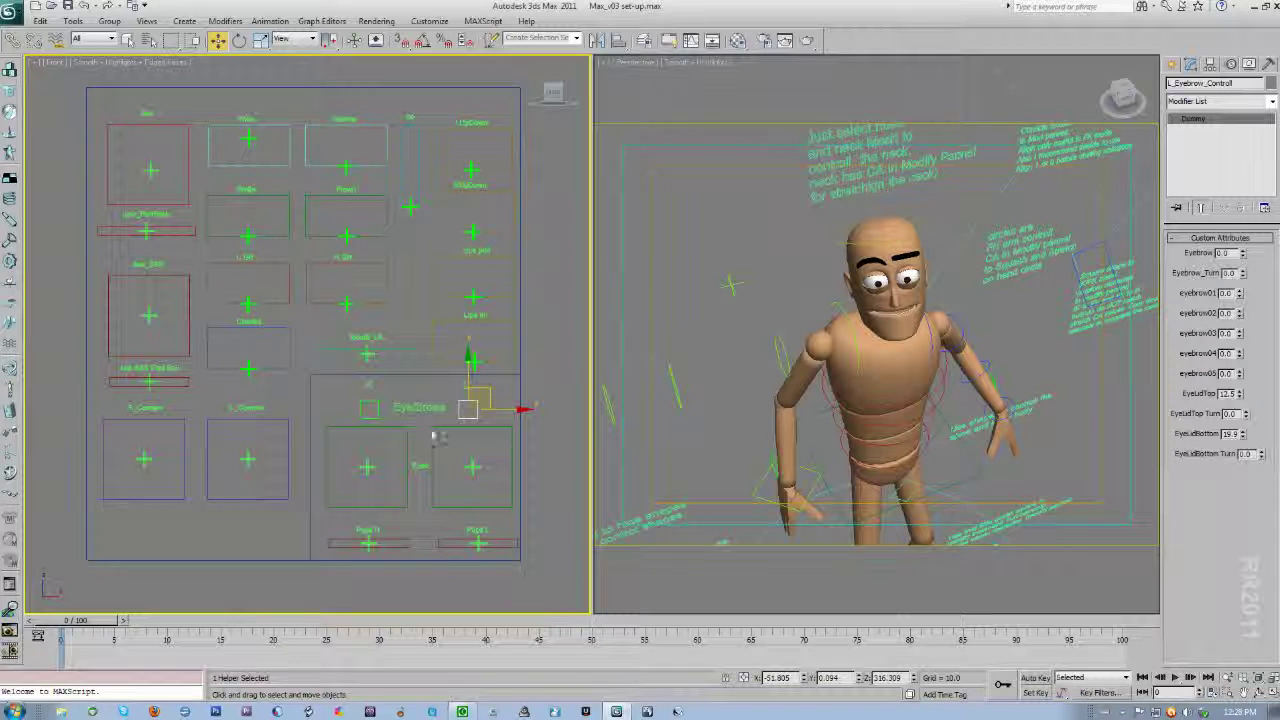
left_click_drag(1242, 254, 1241, 286)
left_click_drag(1241, 334, 1245, 303)
left_click_drag(1241, 354, 1248, 331)
left_click_drag(1242, 371, 1245, 391)
left_click(543, 424)
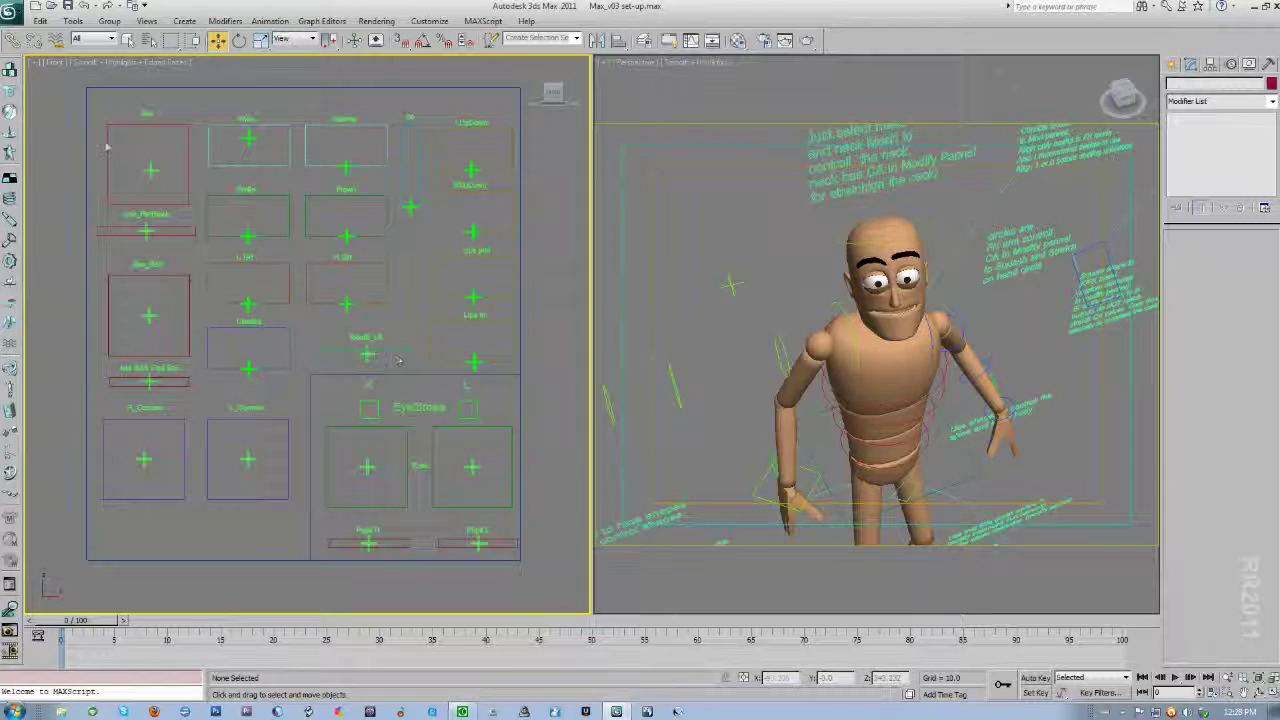
Step: Select all the controls on the facial board except the two eyebrow squares and the eye and pupil crosses
left_click_drag(67, 80, 528, 586)
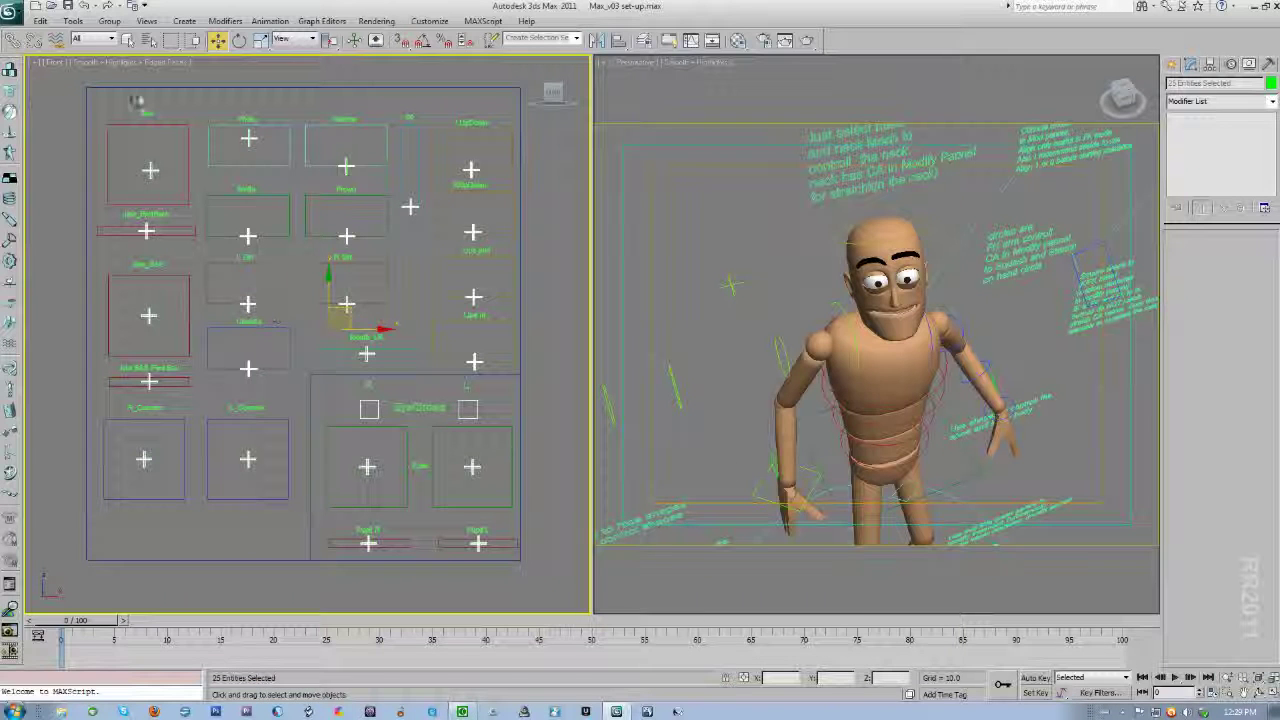
left_click(62, 115)
left_click_drag(62, 115, 540, 590)
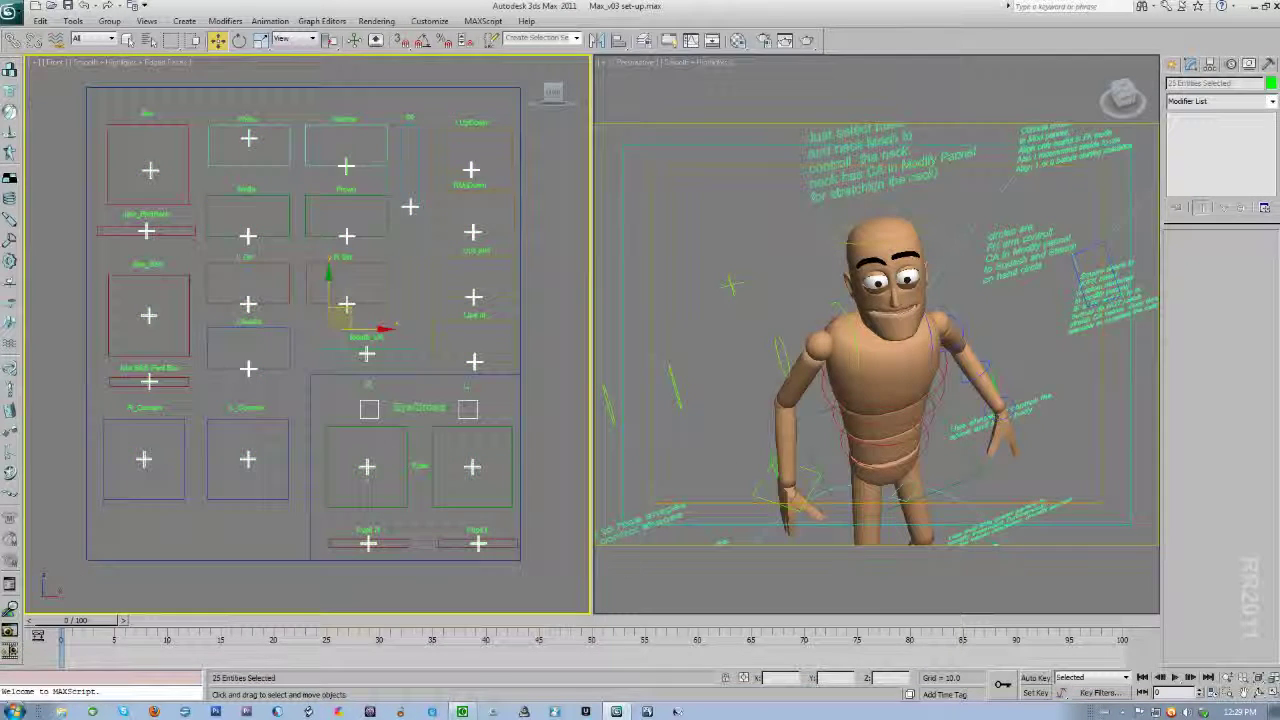
left_click(369, 410, "alt")
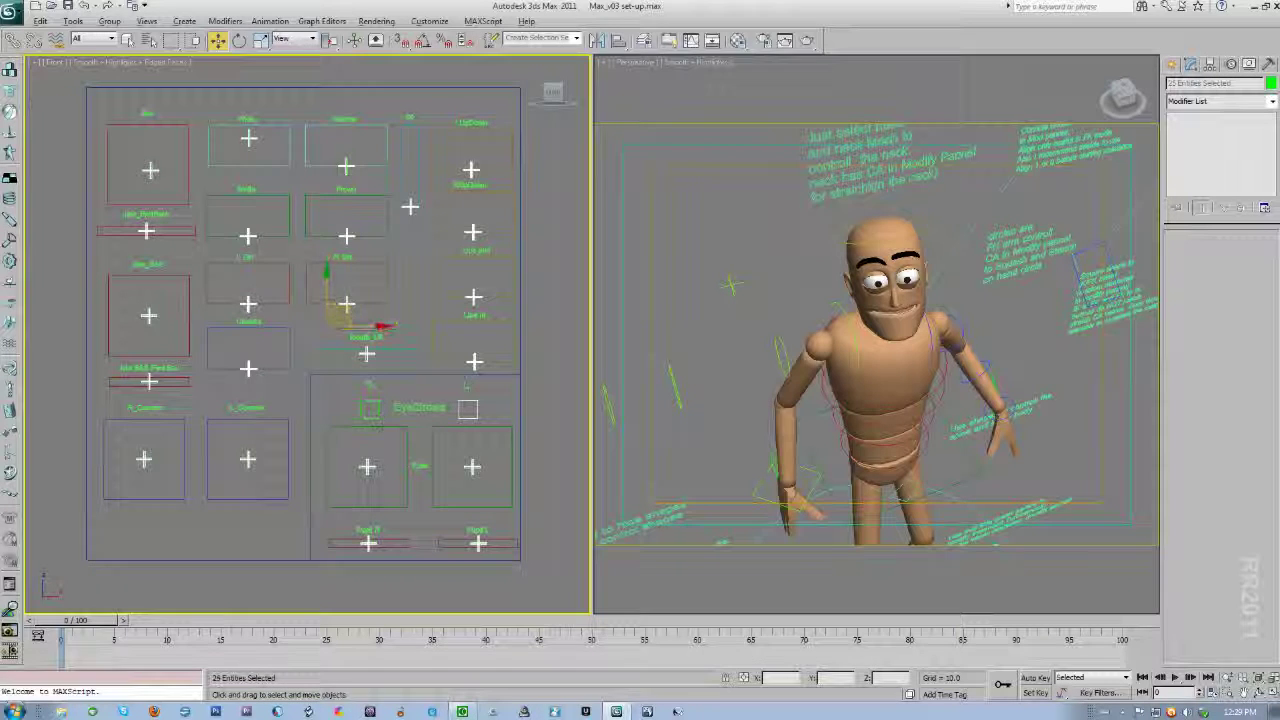
left_click(467, 409, "alt")
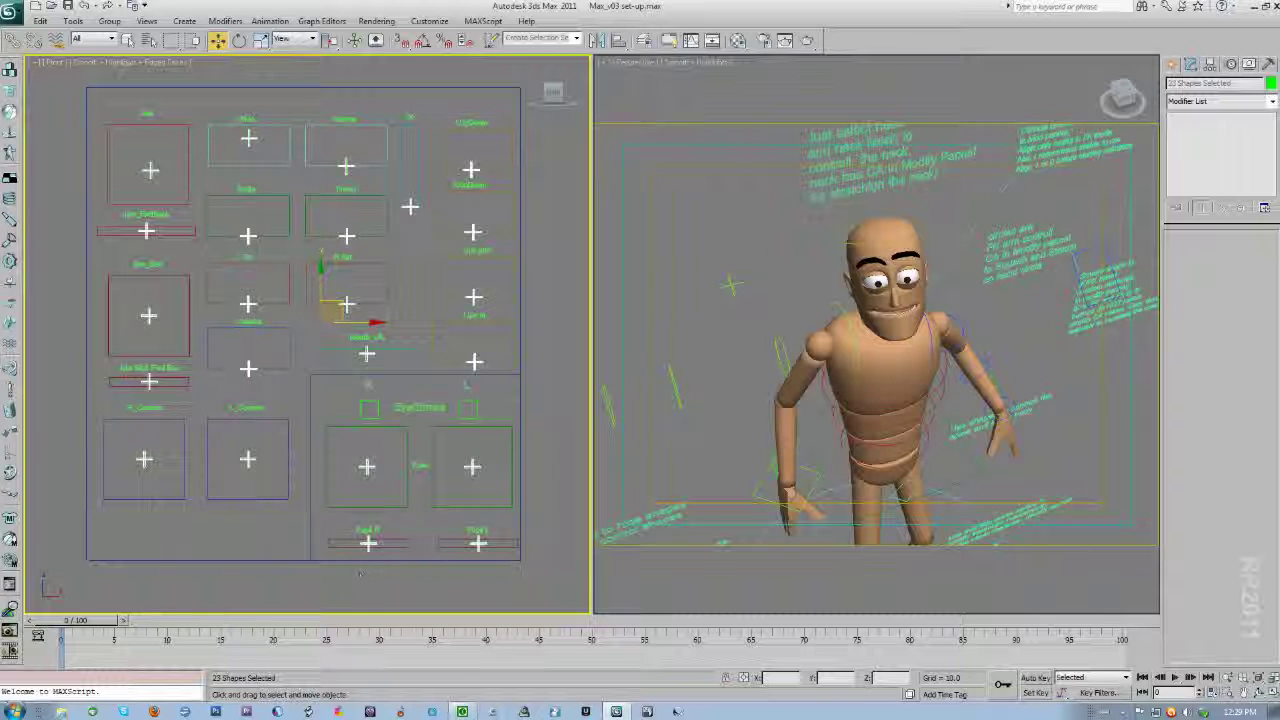
left_click_drag(316, 410, 542, 578)
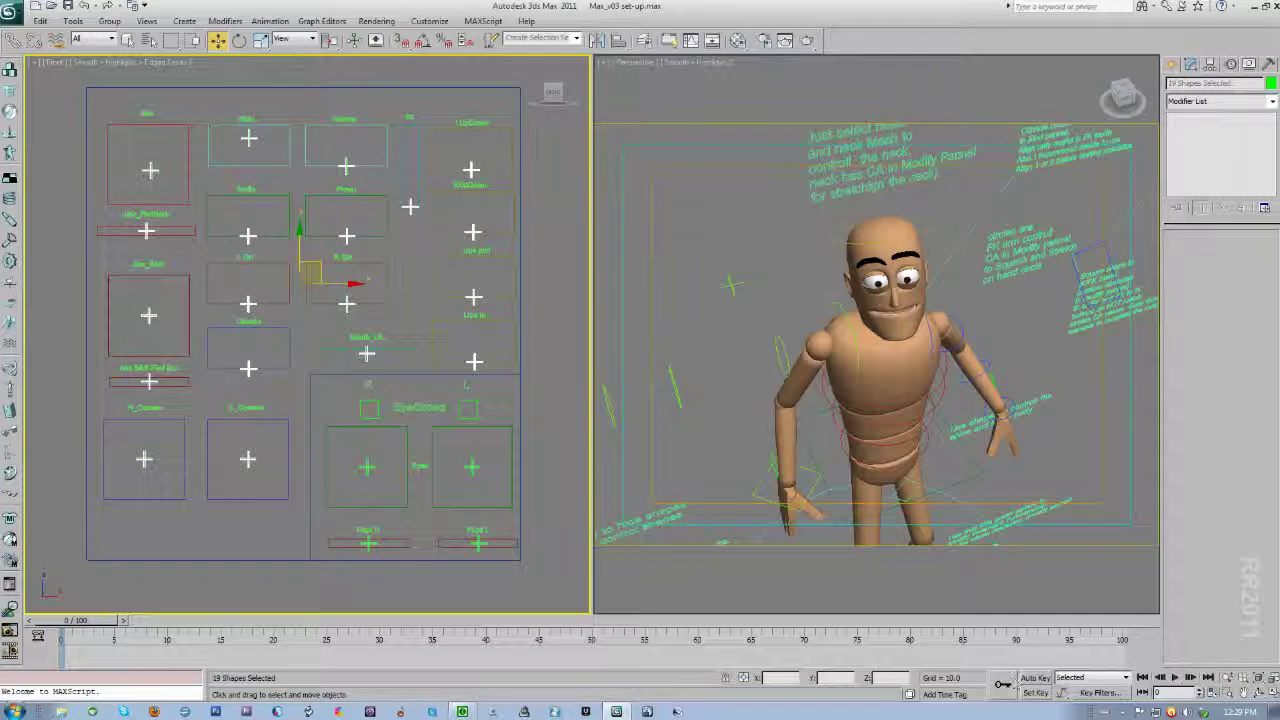
Step: With Auto Key on at frame 1, try nudging the selected facial controls together, undo the move, and turn Auto Key off
left_click(1035, 678)
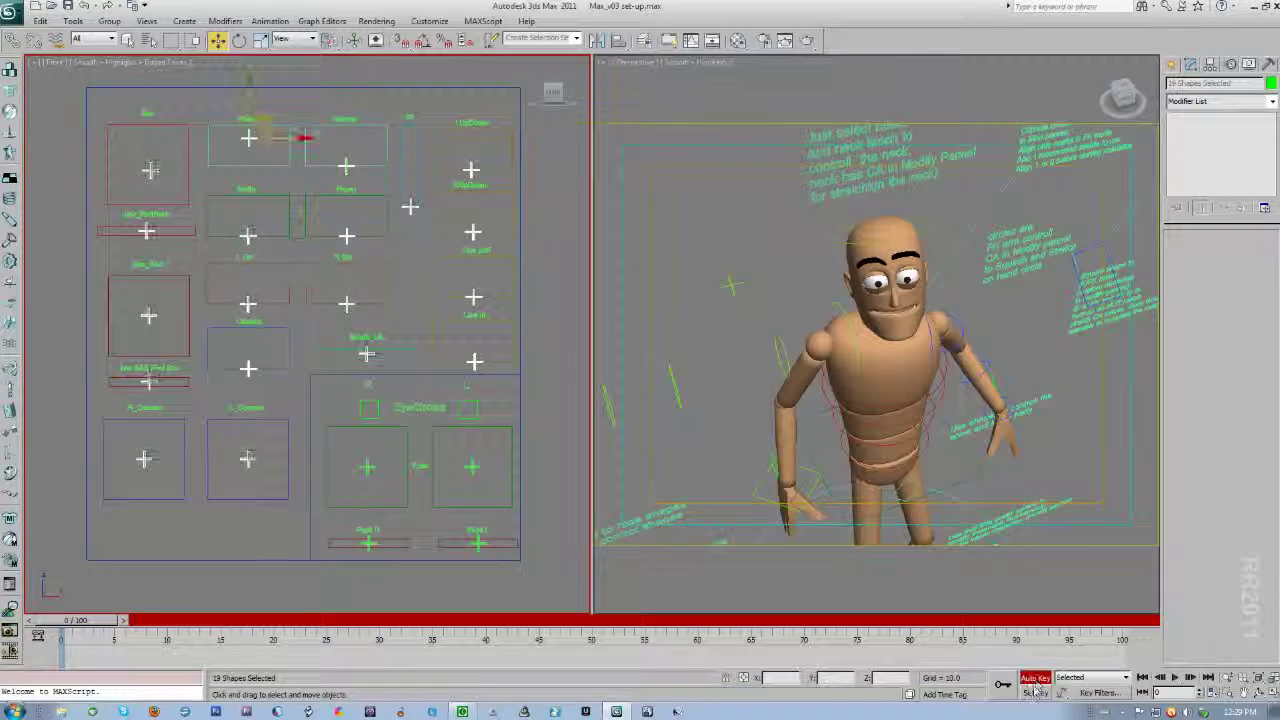
left_click(1190, 678)
left_click(143, 459)
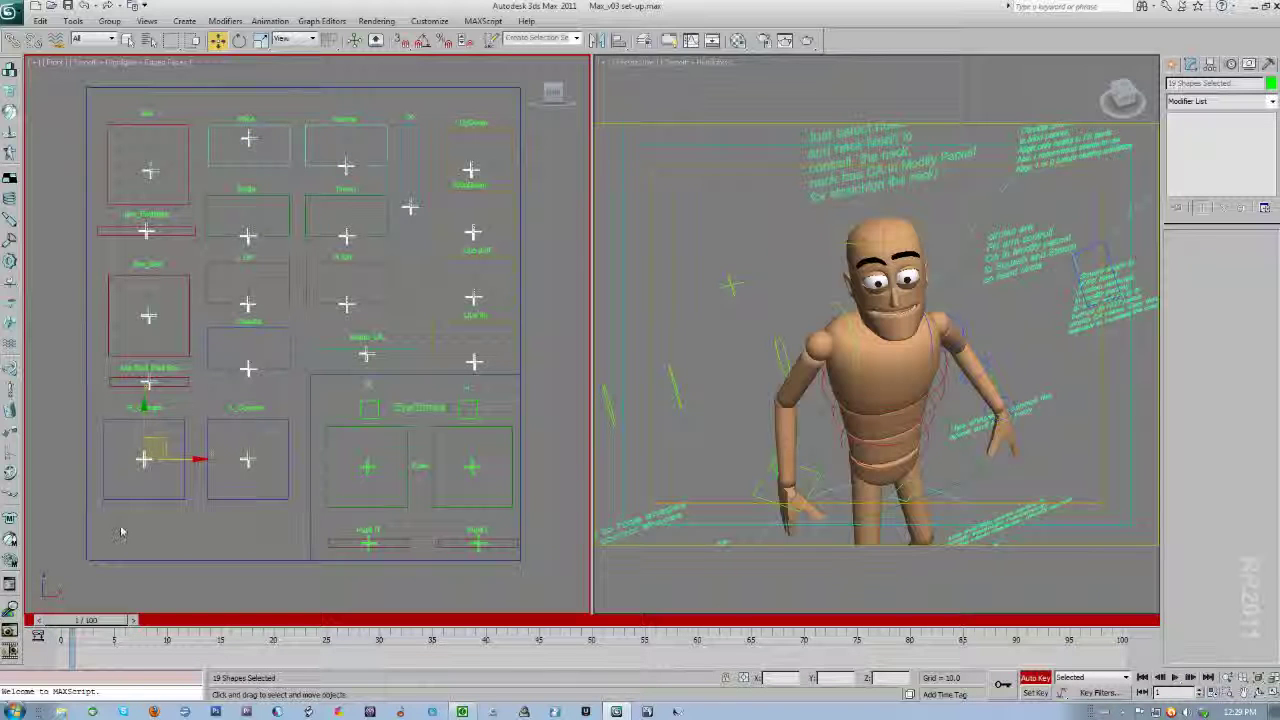
right_click(163, 443)
left_click(176, 450)
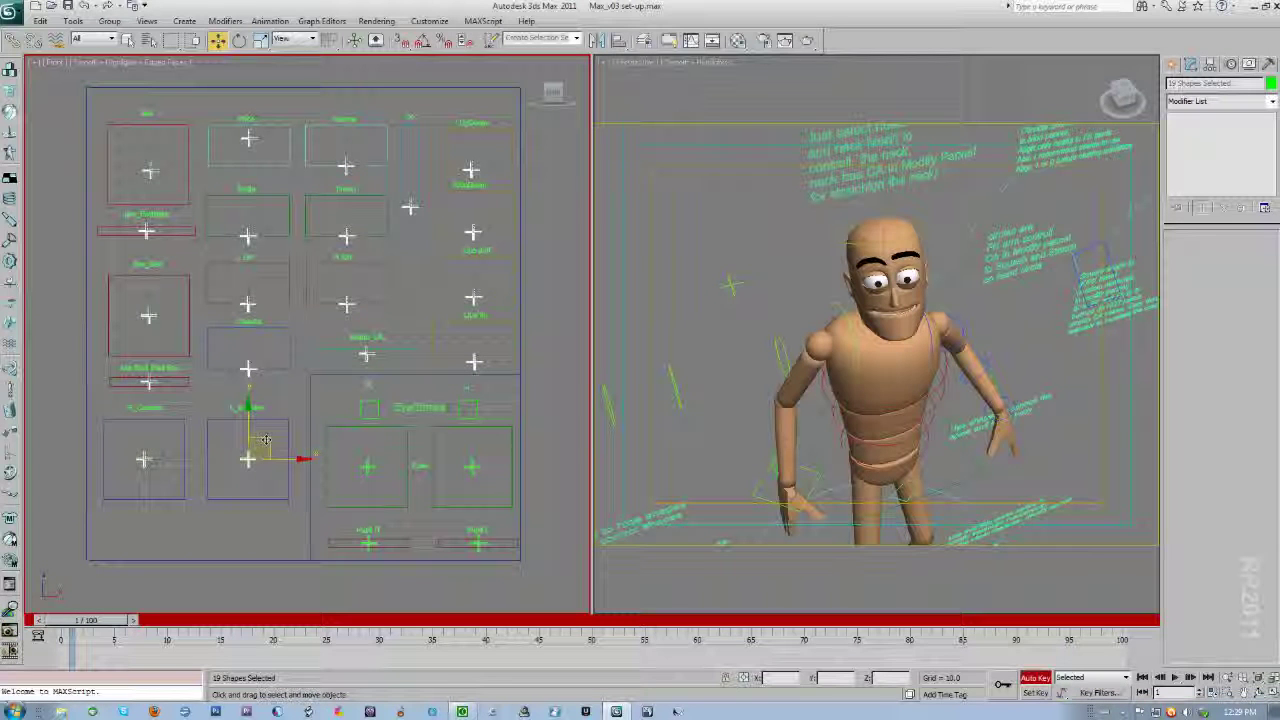
left_click_drag(268, 440, 263, 442)
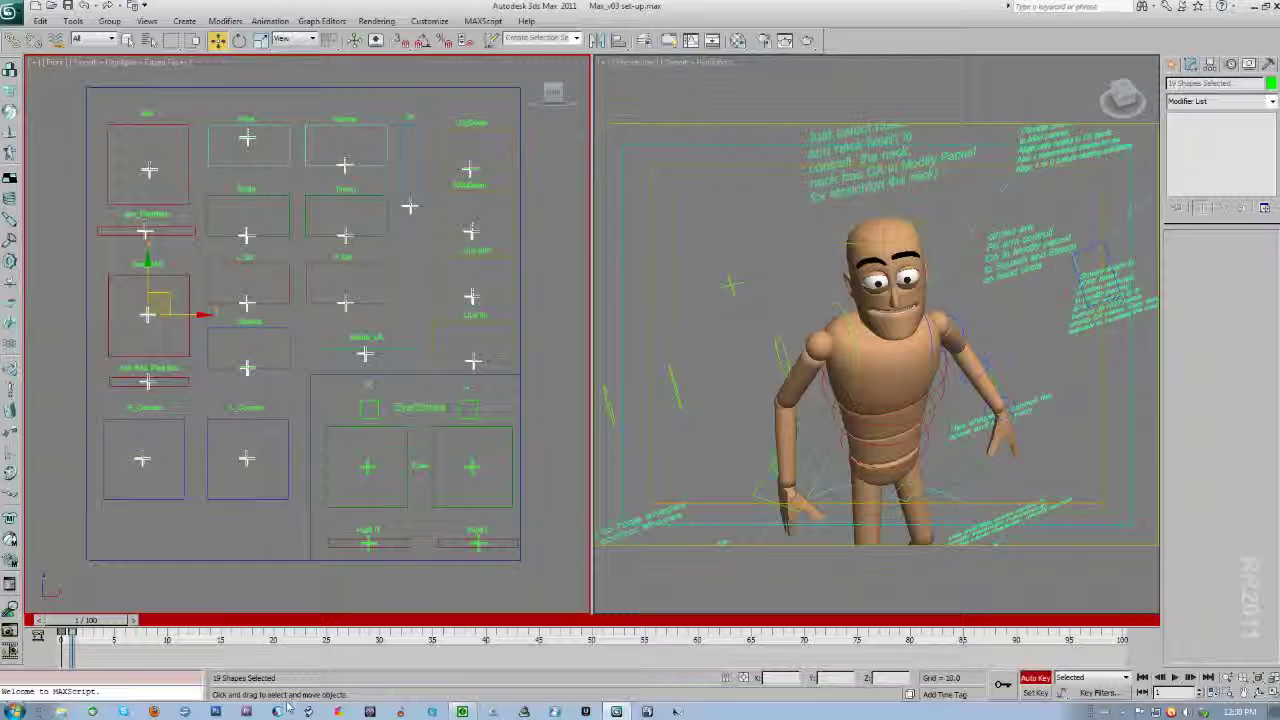
key("ctrl+z")
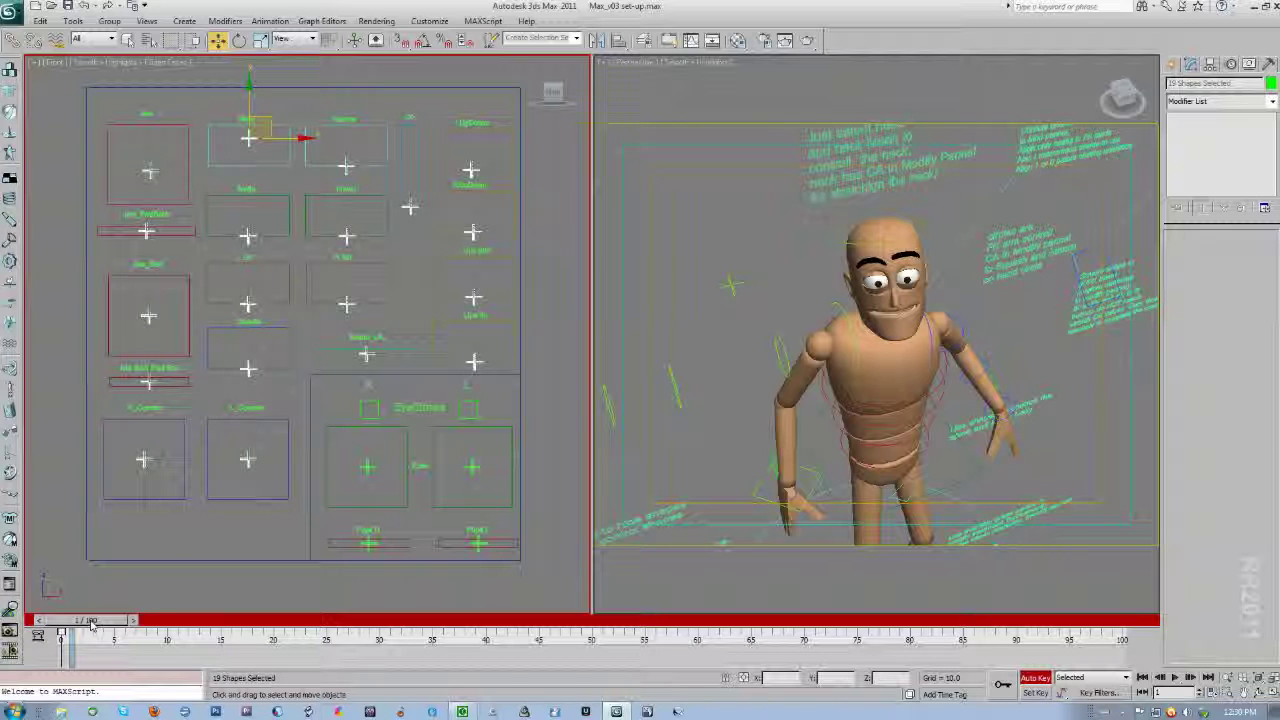
left_click(1035, 679)
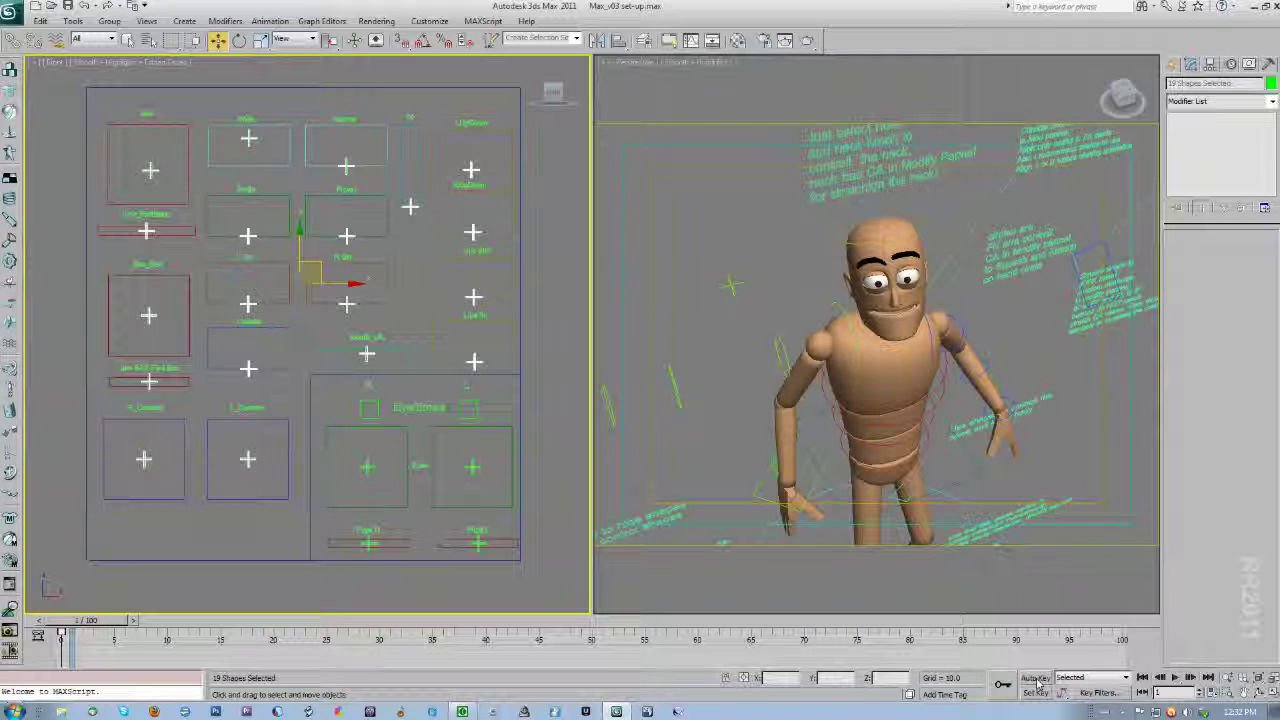